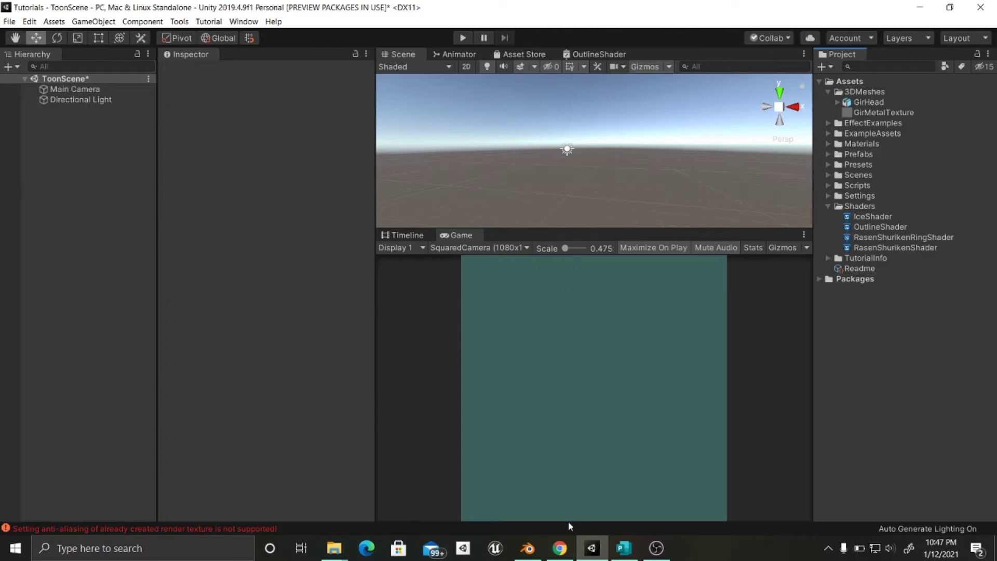
Skim the roystan.net toon shader tutorial alongside the GitHub UnityToonShader repository page.
click(559, 548)
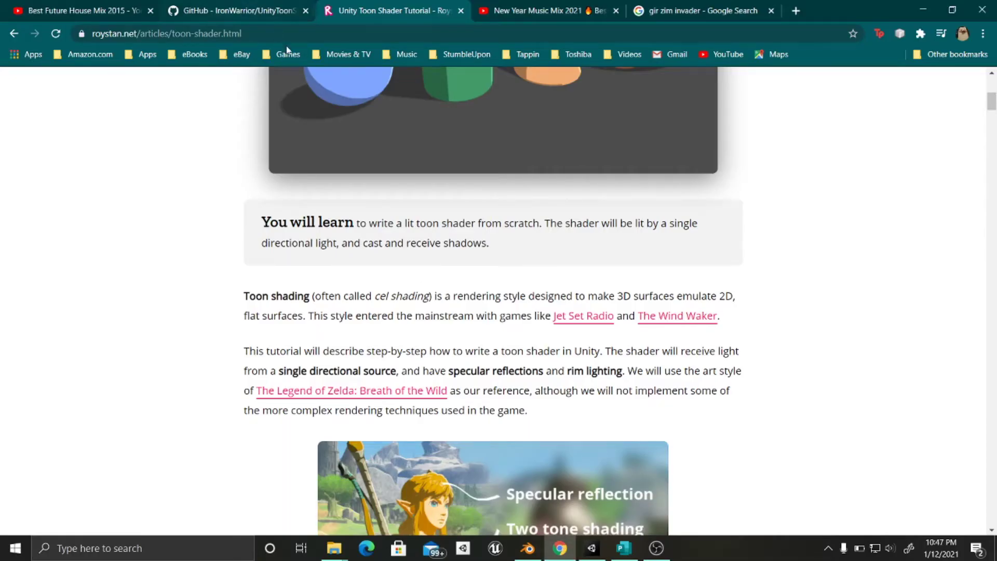
scroll(393, 181, up, 3)
scroll(465, 201, up, 3)
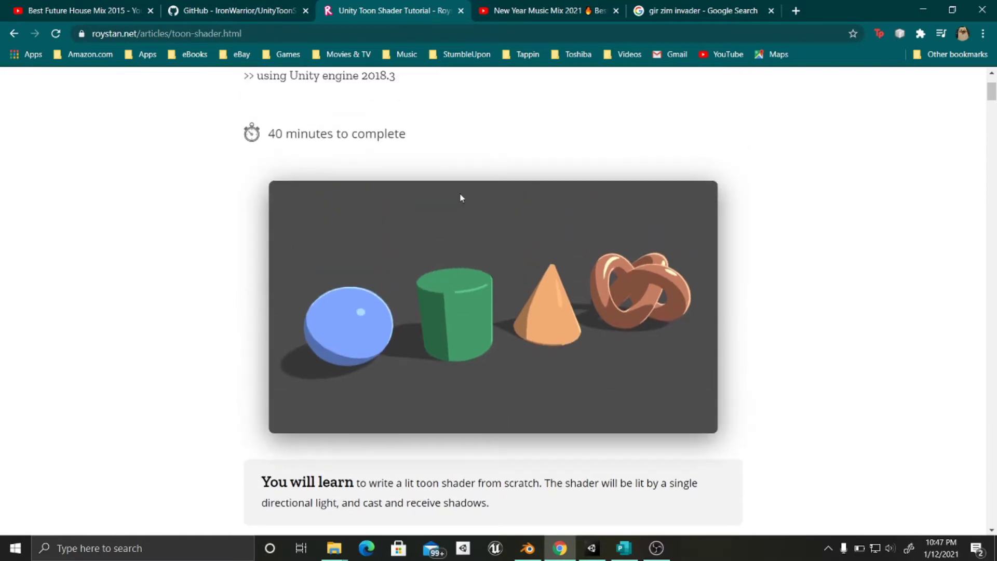
scroll(400, 234, down, 9)
scroll(411, 240, down, 3)
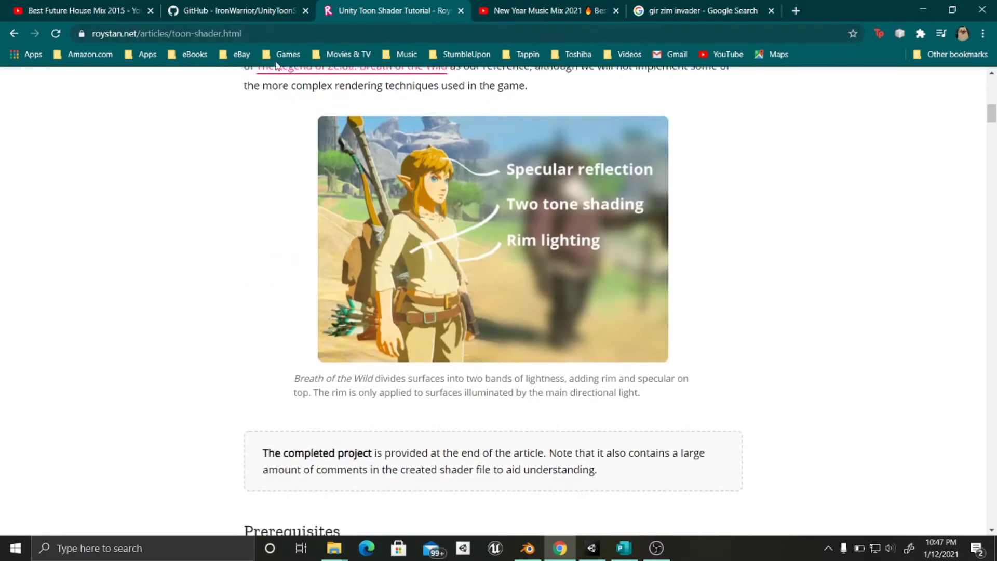
click(275, 11)
click(384, 8)
click(237, 12)
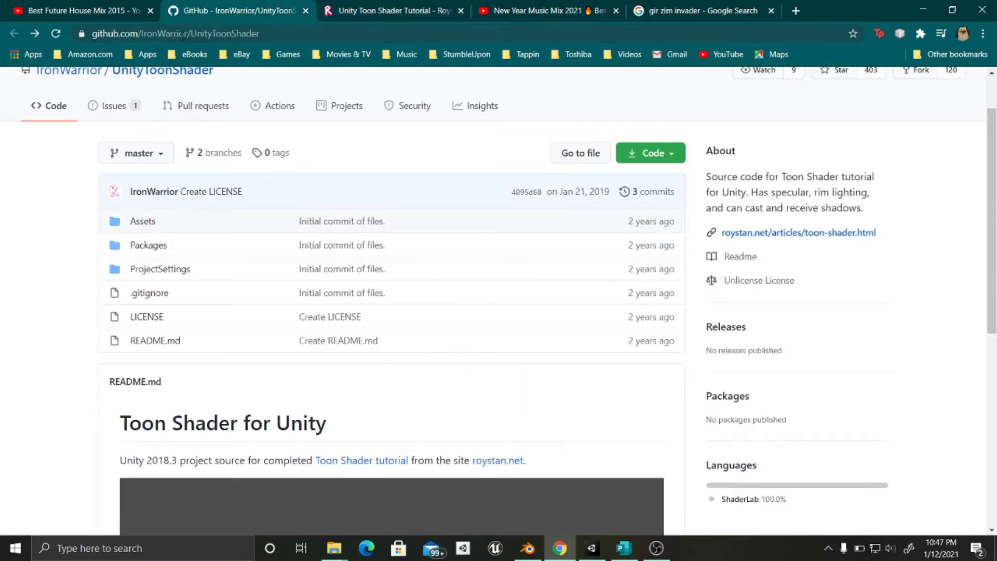
click(354, 10)
click(296, 11)
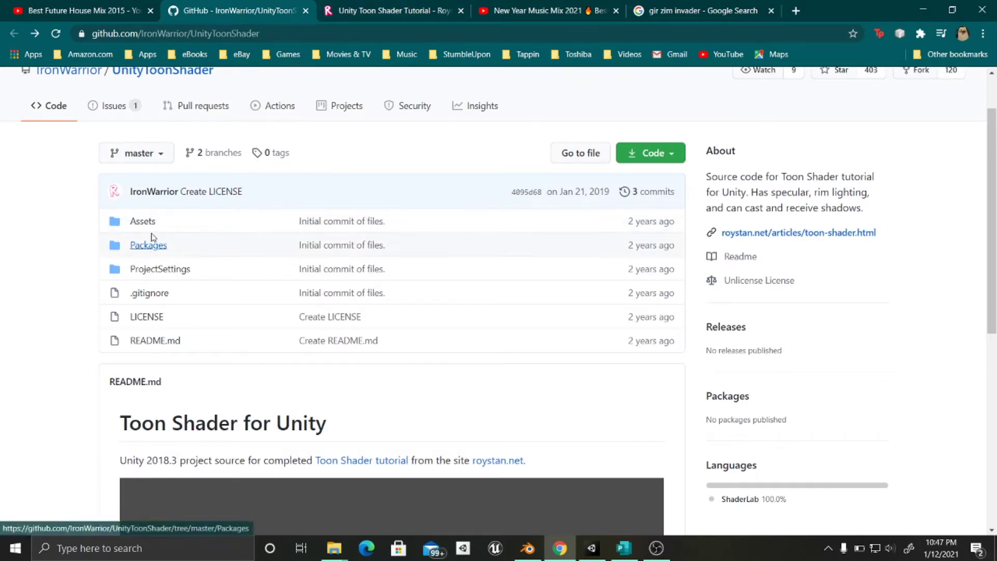
click(370, 6)
click(249, 6)
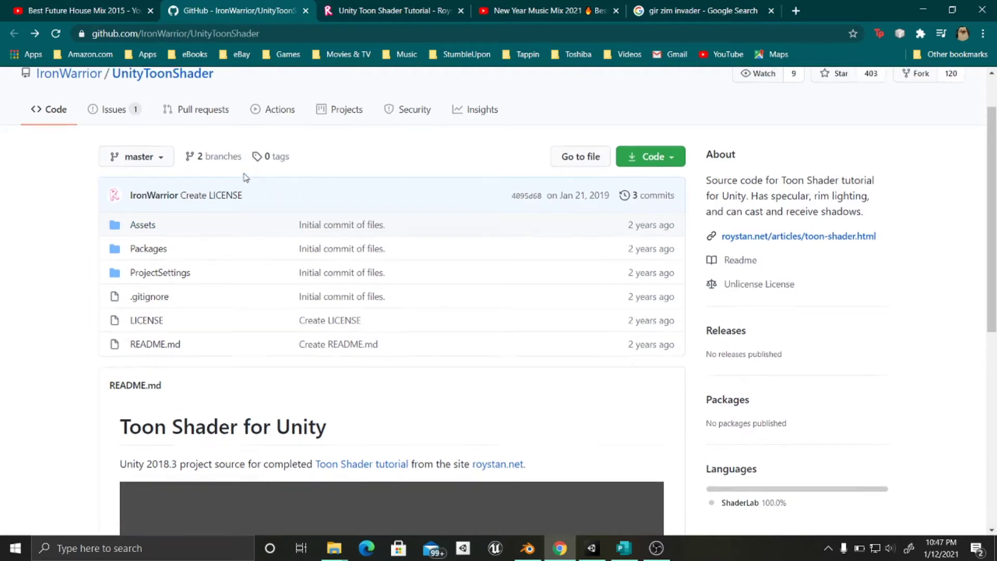
Open Assets/Toon.shader in the GitHub repository and read through its Properties and SubShader code.
scroll(244, 174, up, 1)
mouse_move(156, 91)
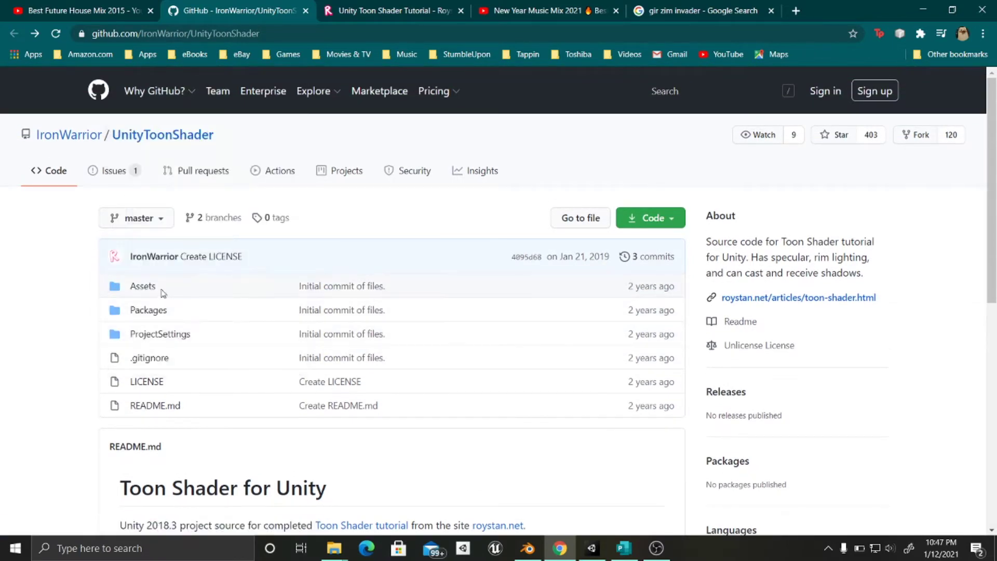
click(151, 288)
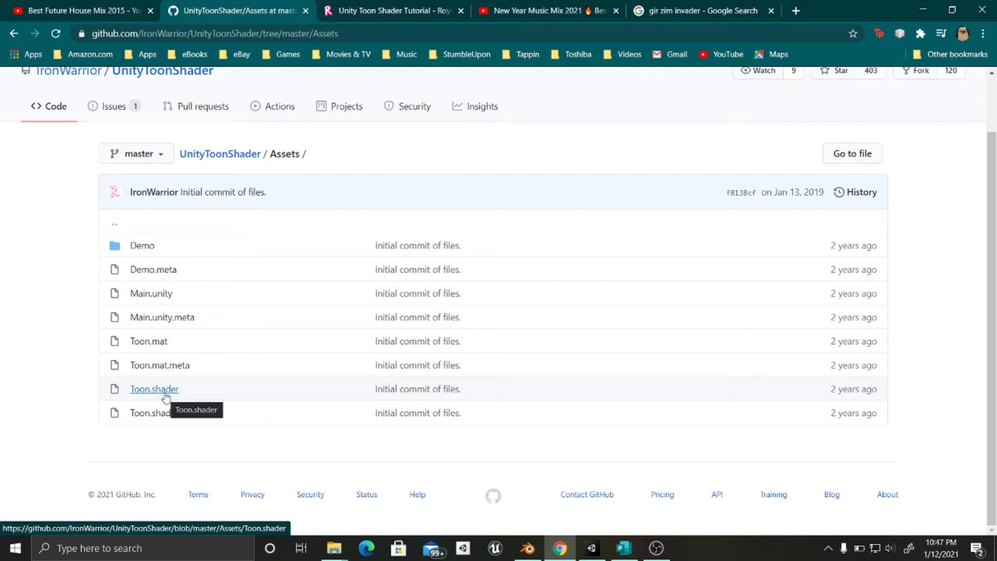
click(166, 398)
scroll(360, 372, down, 8)
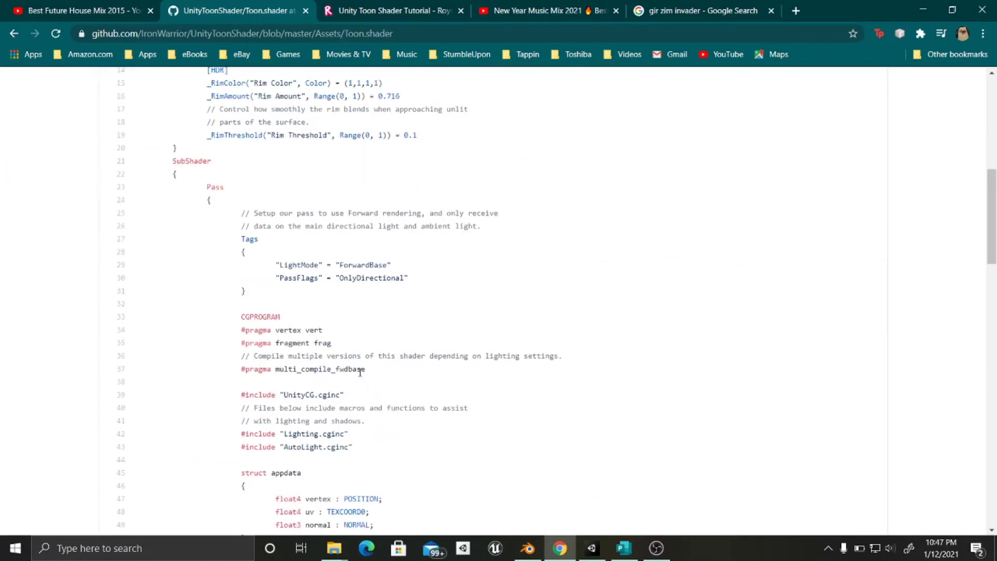
scroll(353, 353, down, 12)
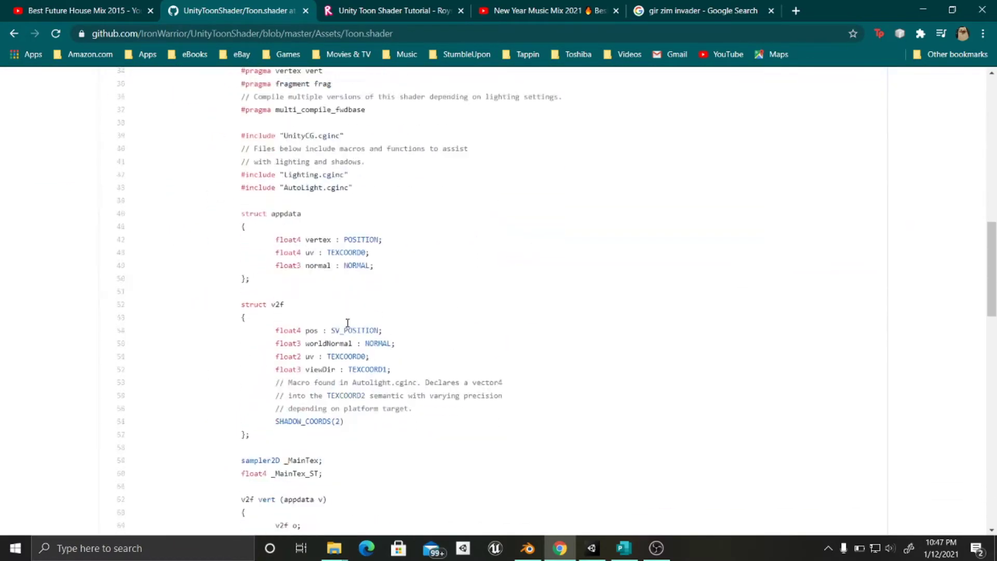
scroll(347, 322, down, 3)
scroll(345, 323, up, 15)
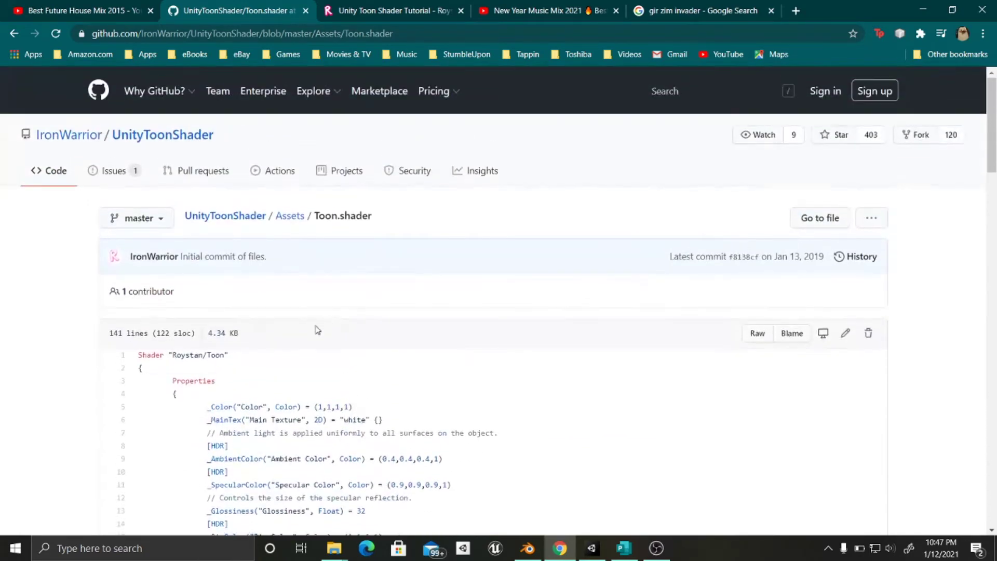
scroll(317, 329, down, 3)
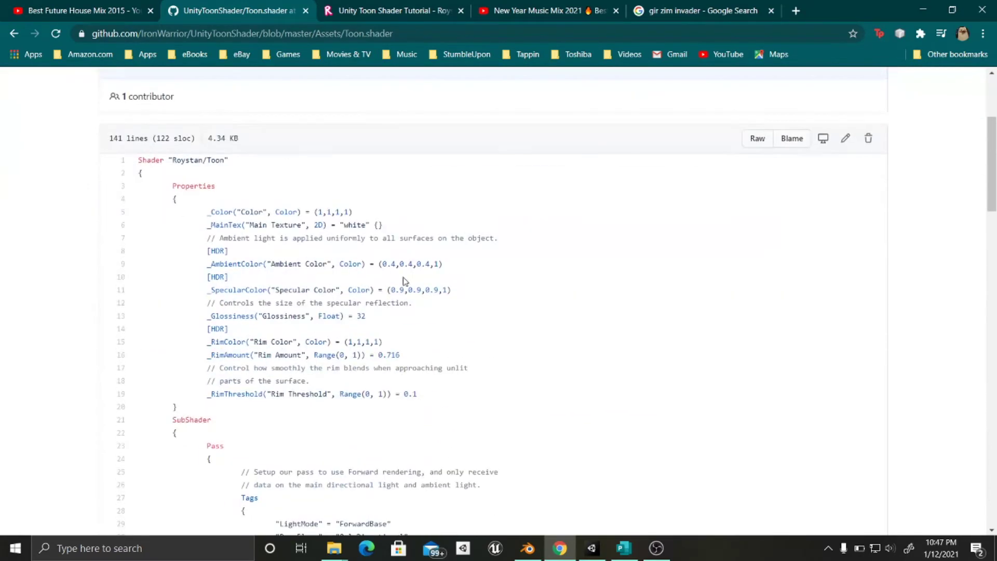
Back in Unity, create an Unlit Shader in the Shaders folder named ToonShader.
click(592, 549)
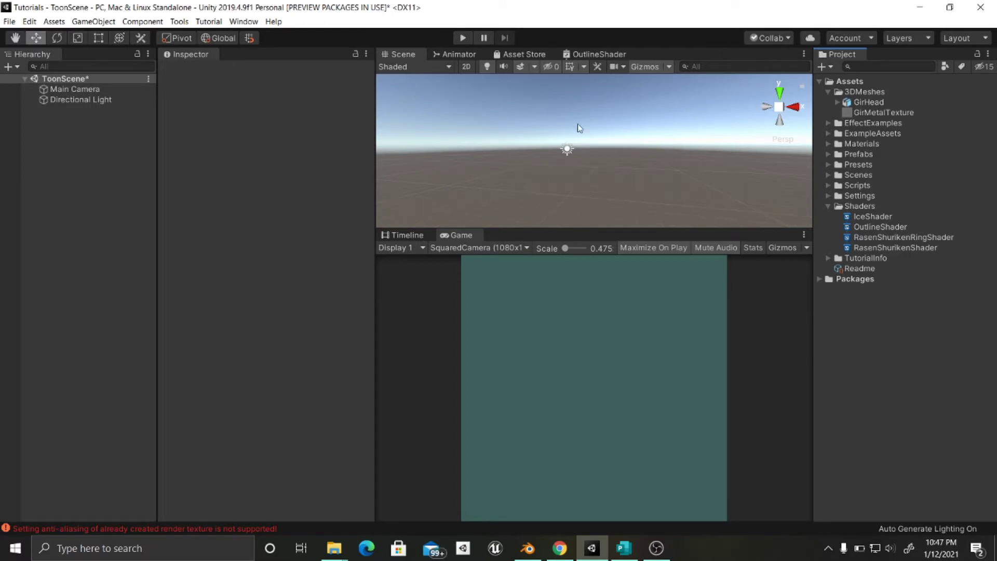
click(850, 207)
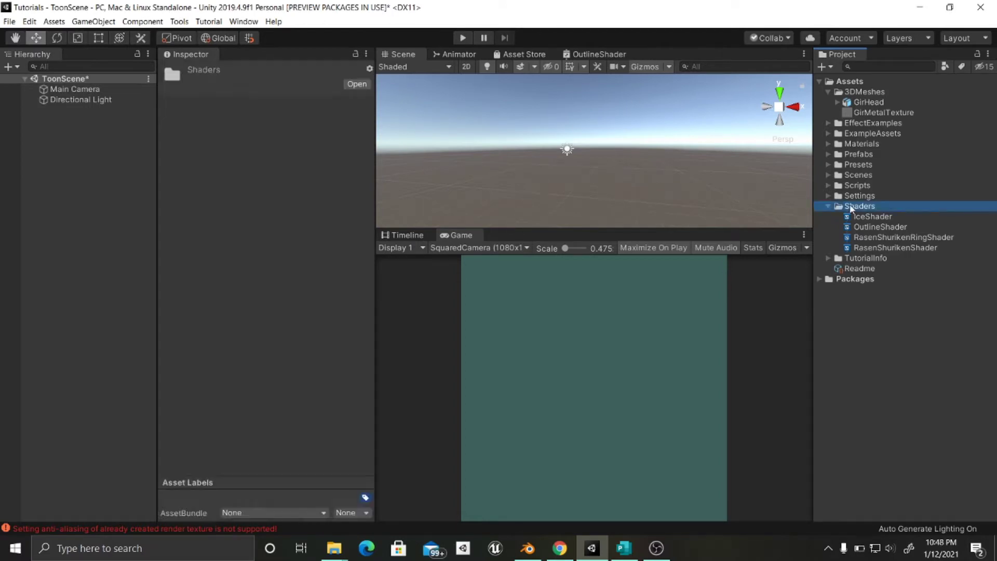
right_click(850, 206)
mouse_move(855, 216)
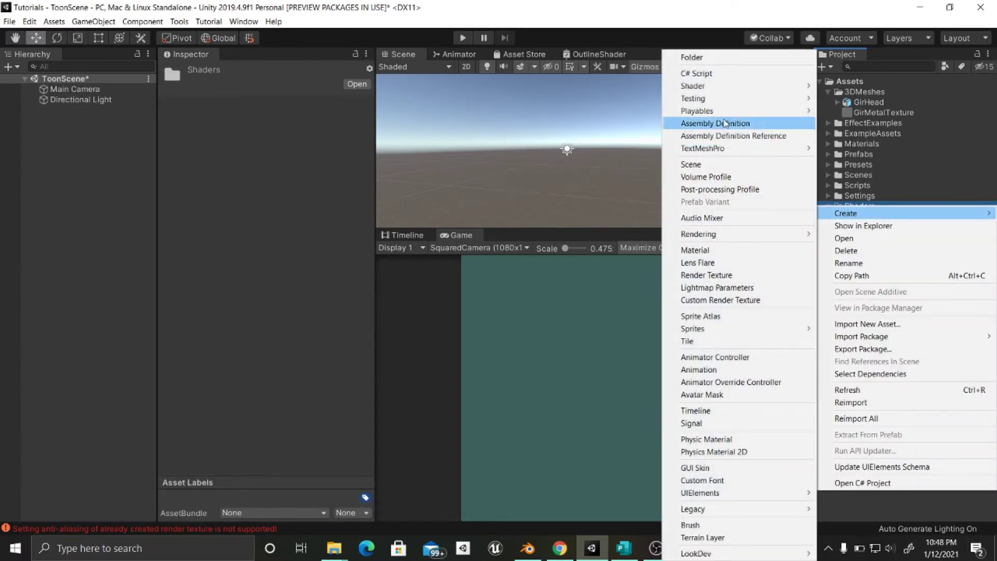
mouse_move(732, 88)
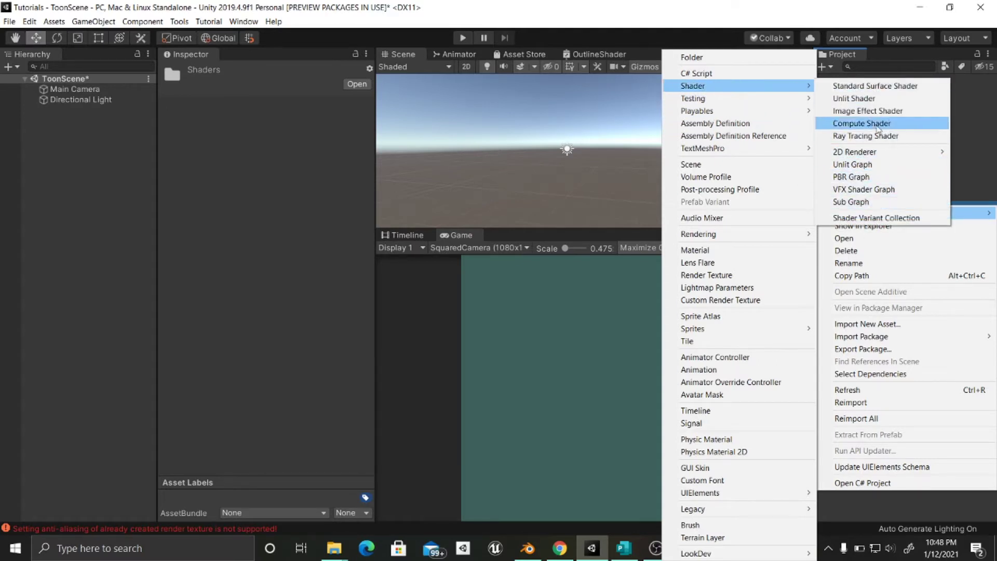
click(877, 100)
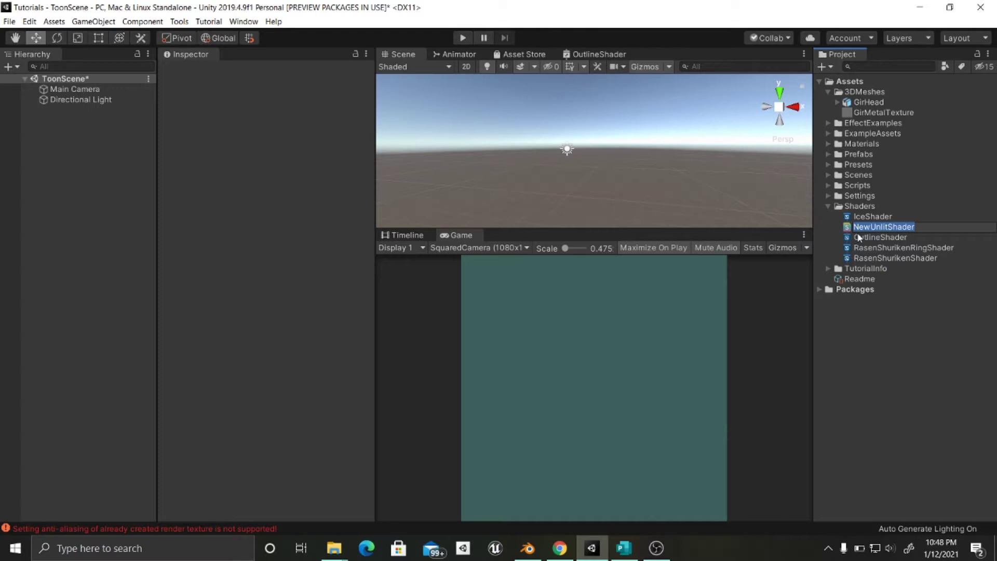
text(ToonShader)
key(Return)
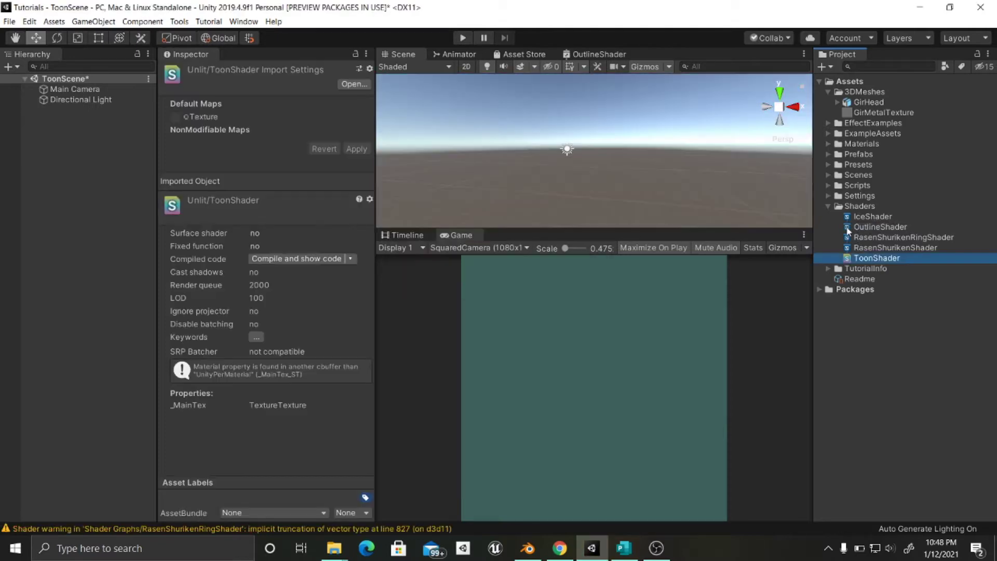
Open ToonShader.shader in Visual Studio and snap the editor to the right half of the screen.
double_click(868, 258)
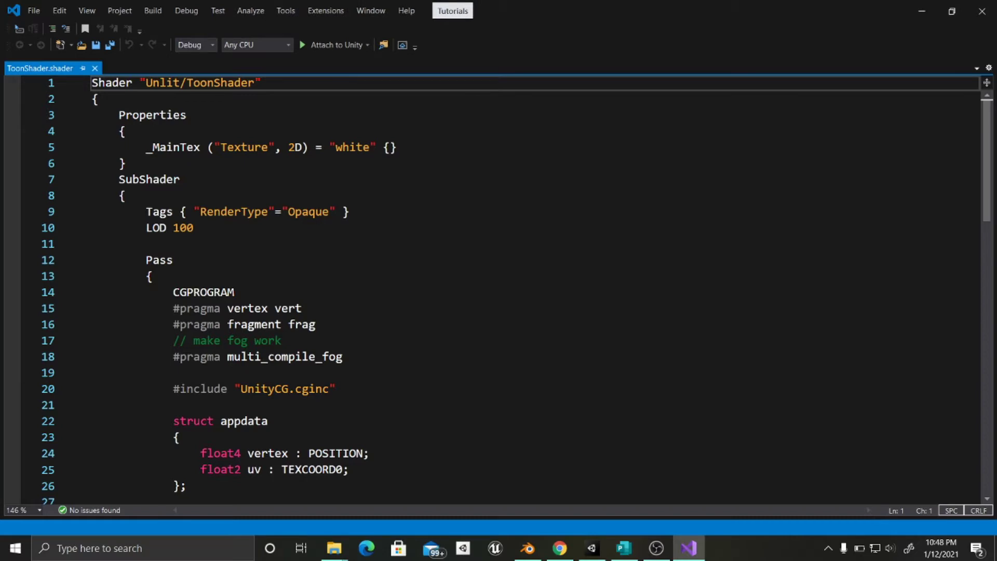
scroll(449, 258, down, 12)
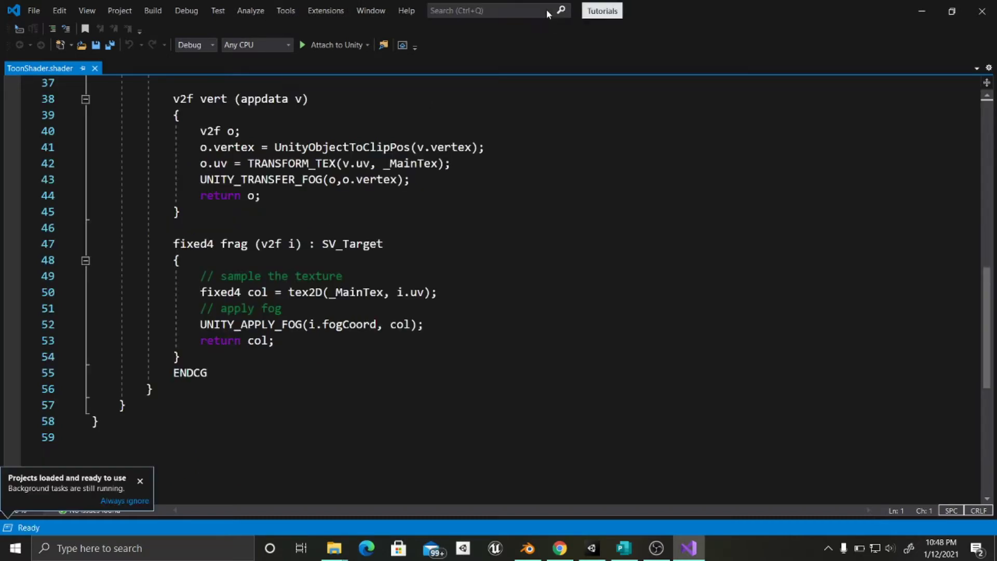
scroll(449, 258, up, 6)
scroll(449, 258, up, 6)
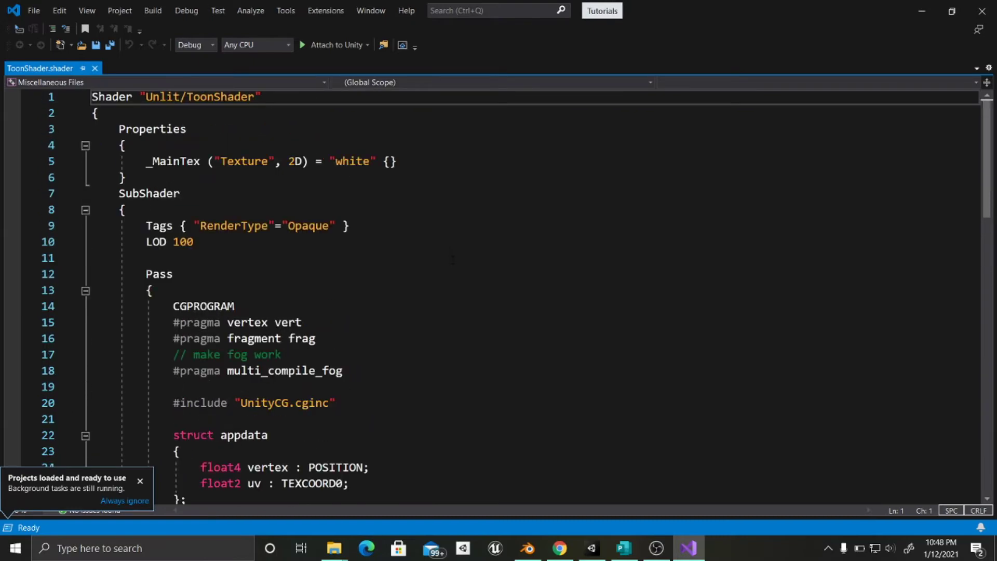
drag(650, 16, 996, 21)
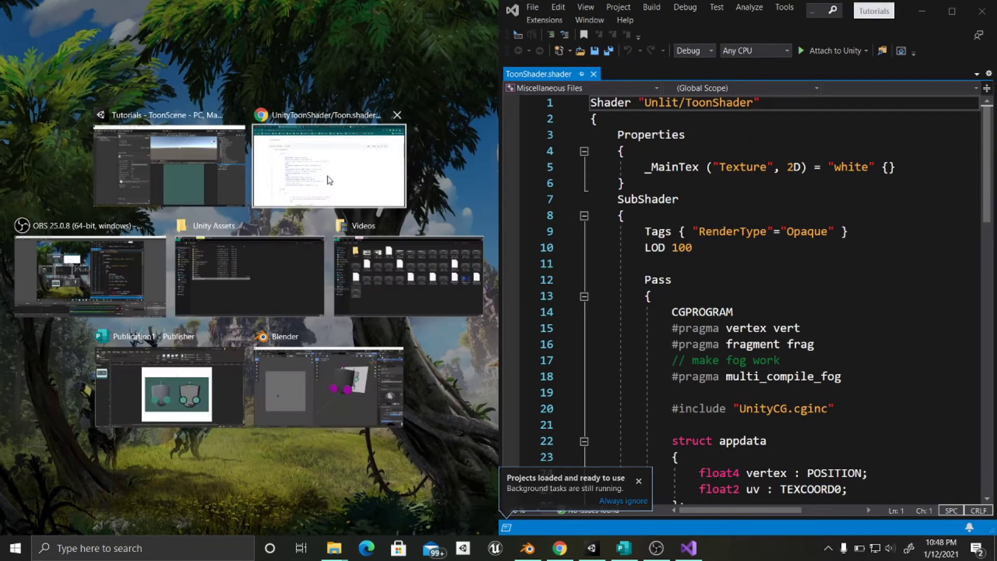
Replace ToonShader.shader's template code with the full 141-line GitHub Toon.shader code copied from Chrome.
click(329, 178)
scroll(265, 202, down, 5)
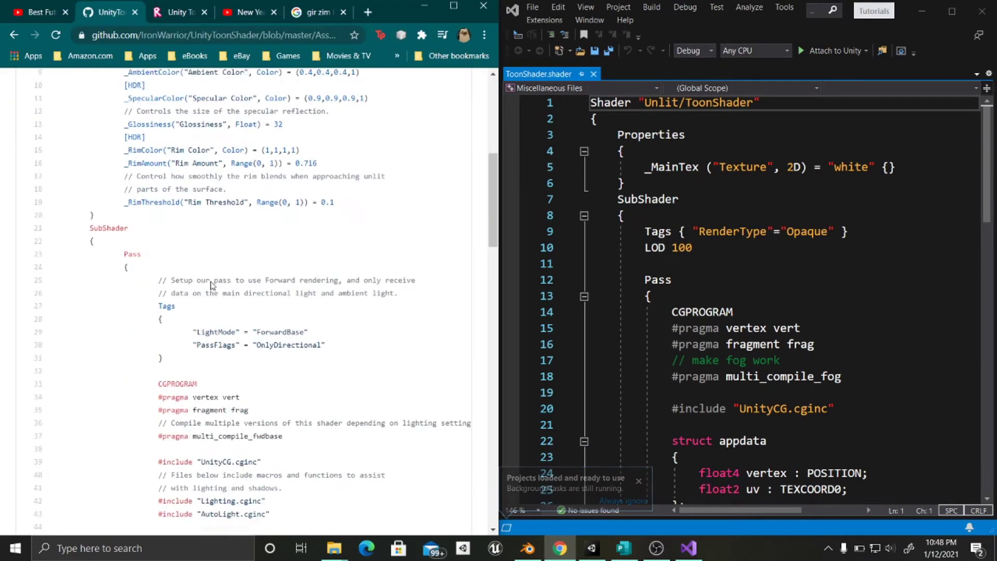
scroll(210, 286, up, 5)
drag(87, 172, 155, 493)
click(156, 385)
shift+click(156, 385)
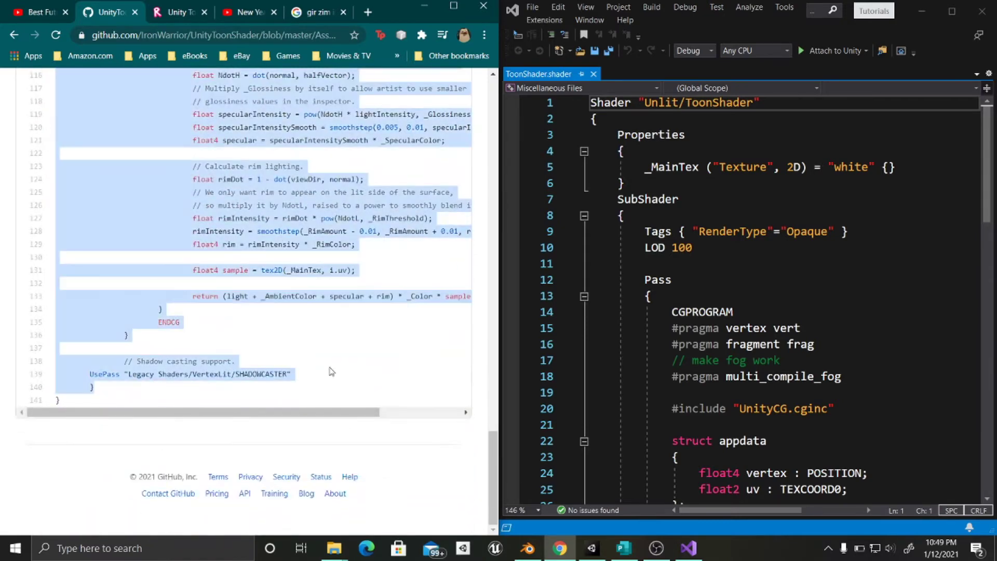
drag(590, 102, 624, 238)
key(ctrl+v)
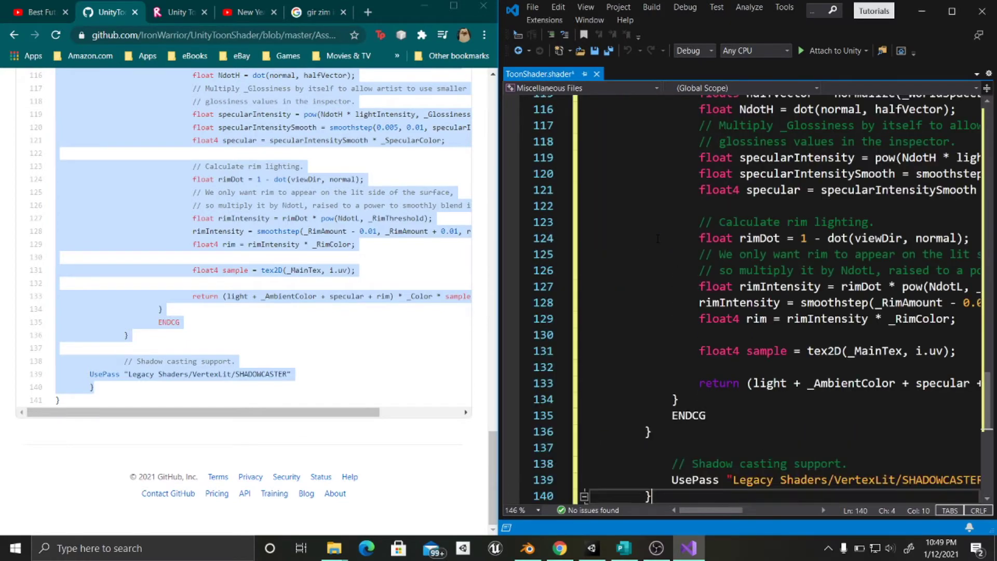
scroll(658, 239, up, 8)
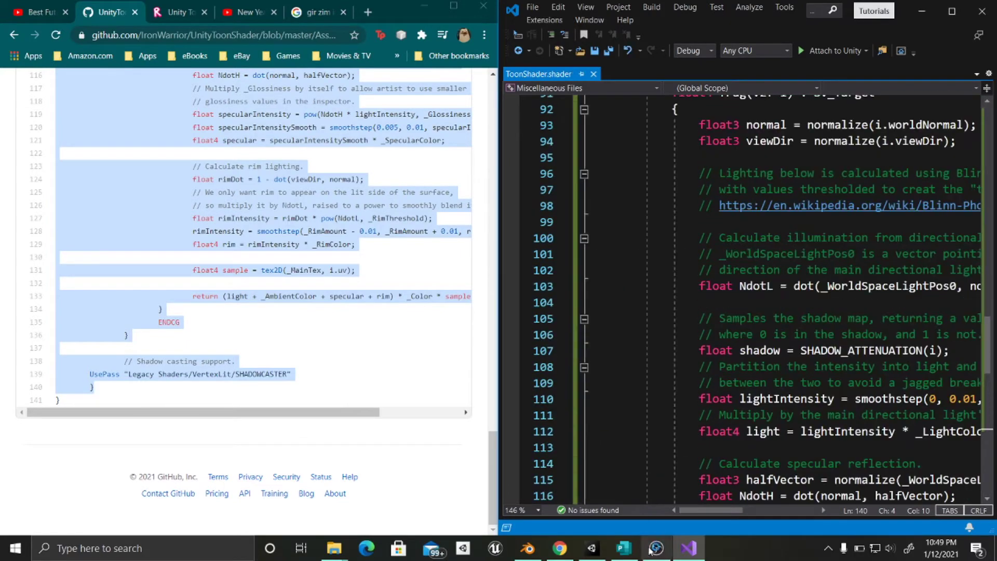
click(592, 547)
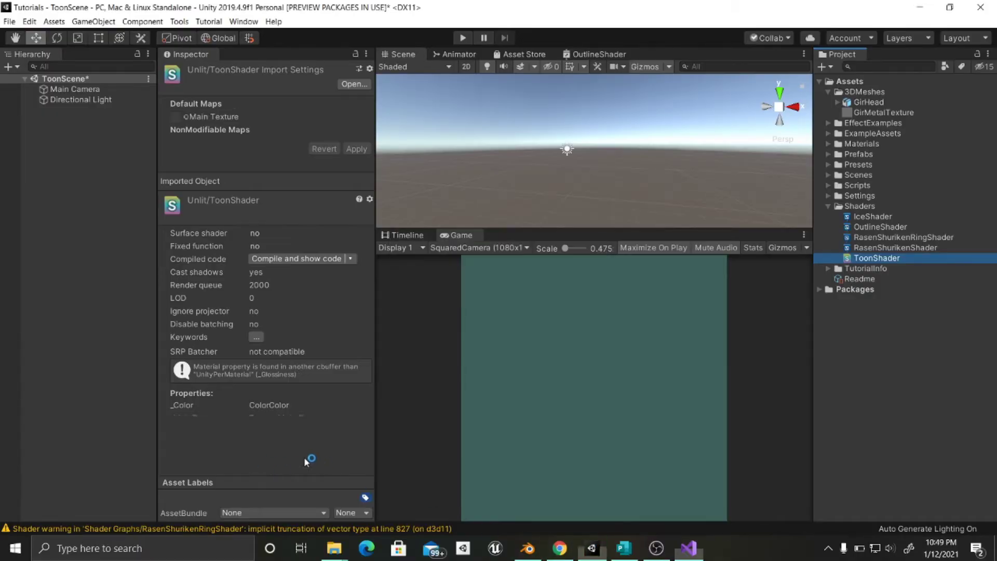
Review and dismiss the shader warnings in the Console, then expand the Materials folder.
click(121, 531)
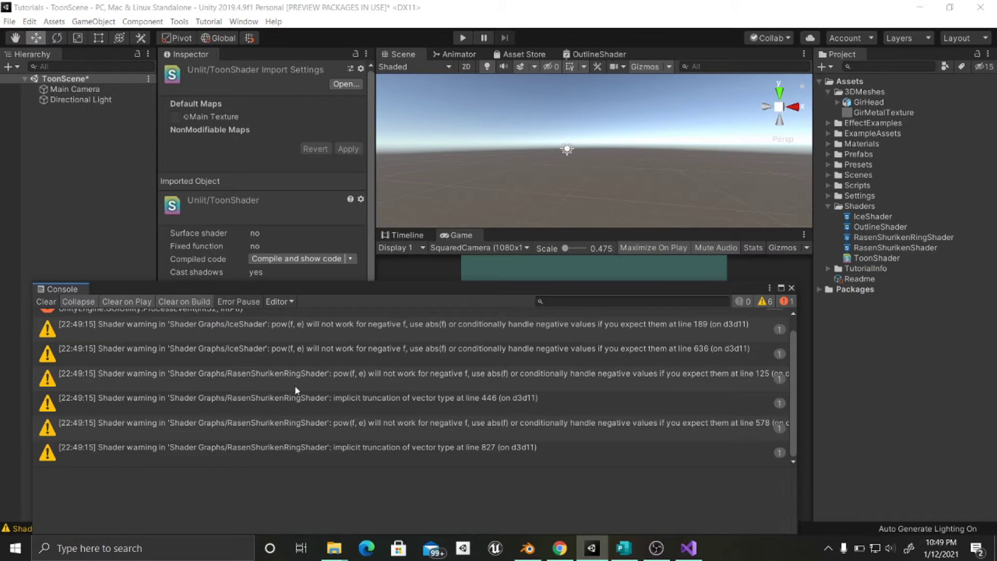
scroll(294, 385, up, 1)
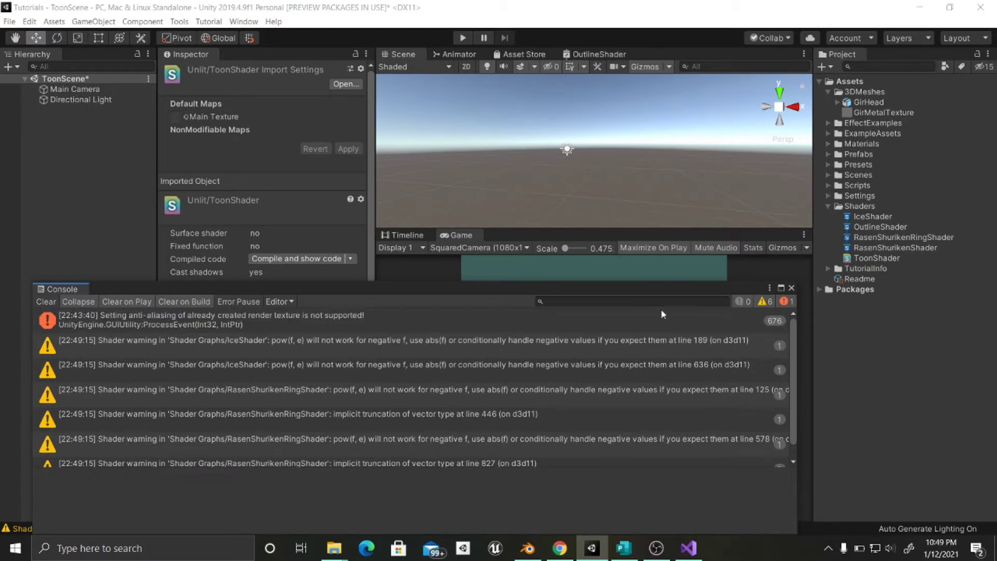
click(791, 287)
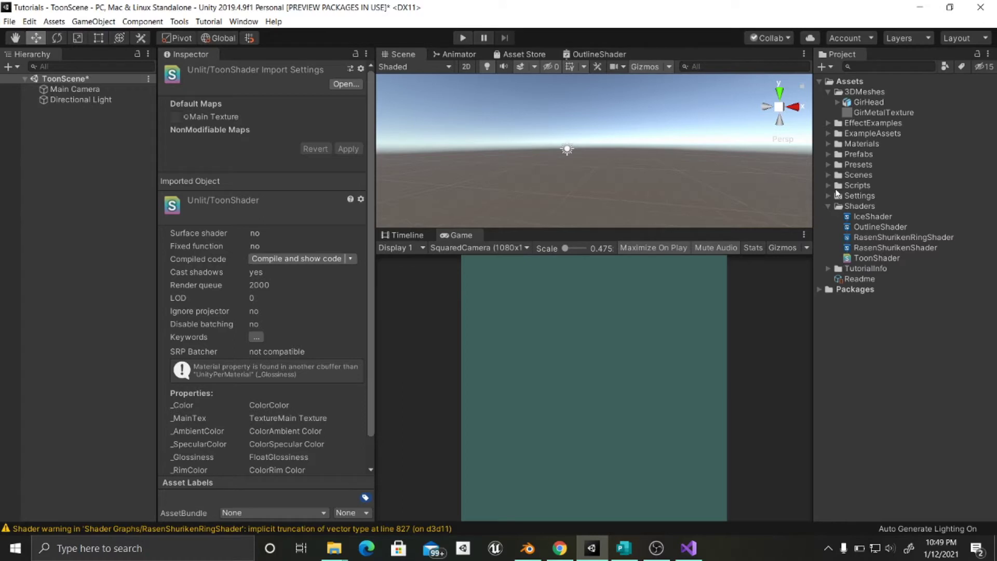
click(829, 143)
Create a new material named toonMaterial in the Materials folder.
right_click(841, 144)
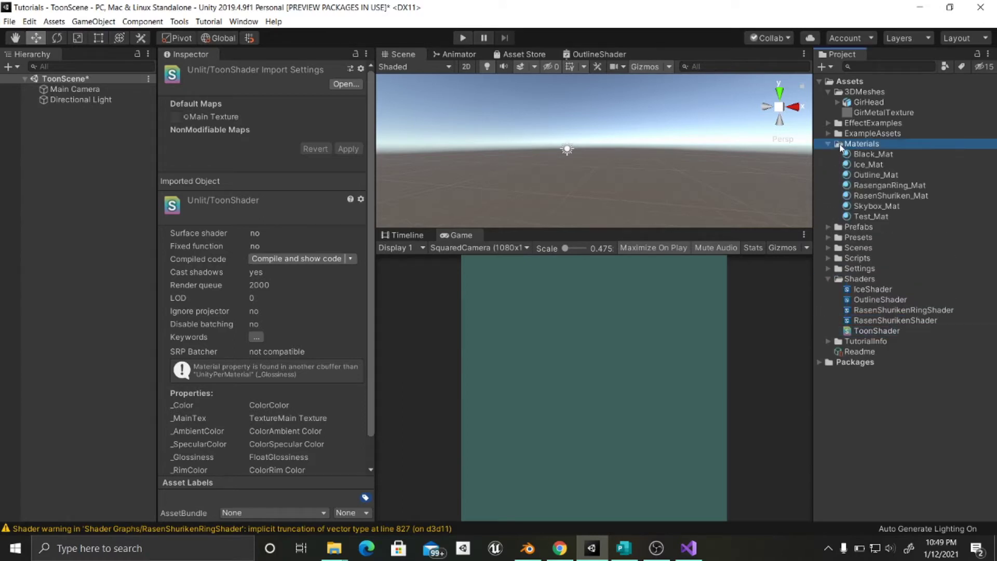
mouse_move(842, 152)
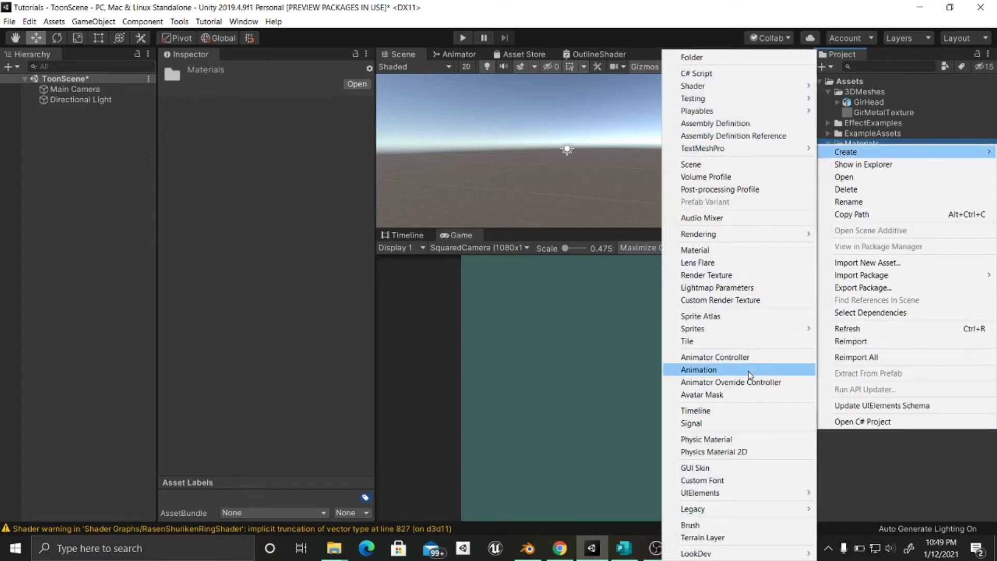
click(721, 251)
text(t)
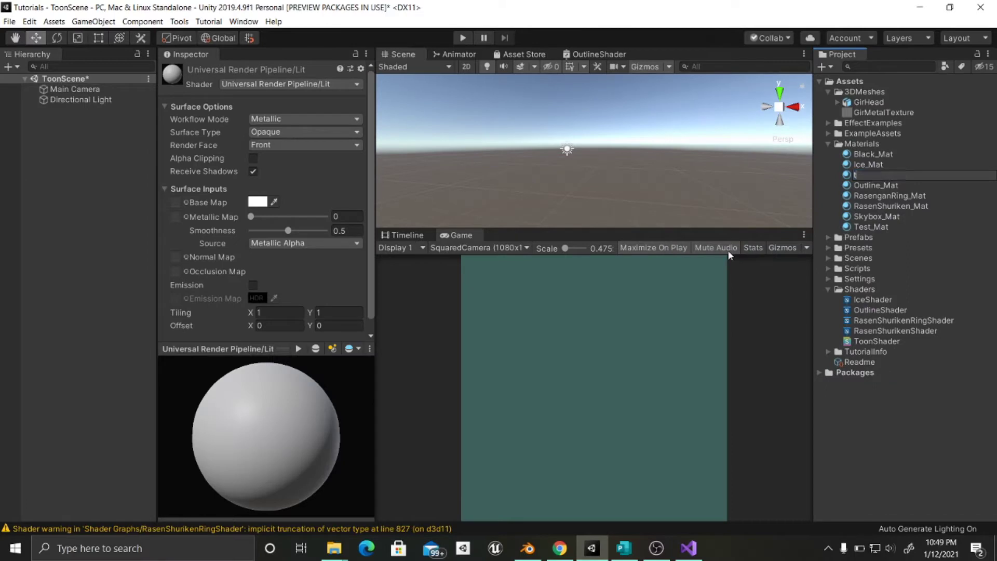
text(oonMaterial)
key(Return)
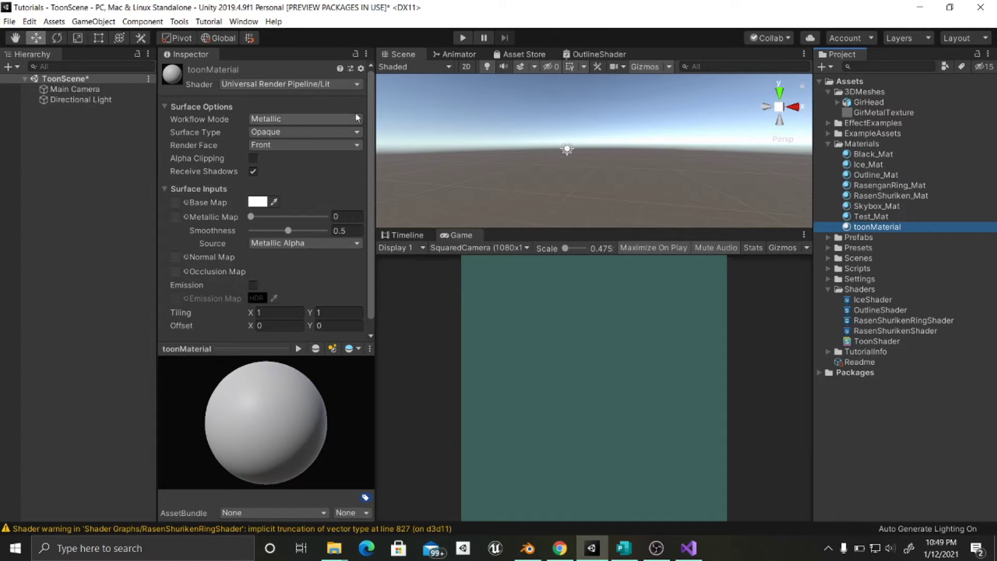
Assign the Unlit/ToonShader shader to toonMaterial.
click(288, 85)
text(toon)
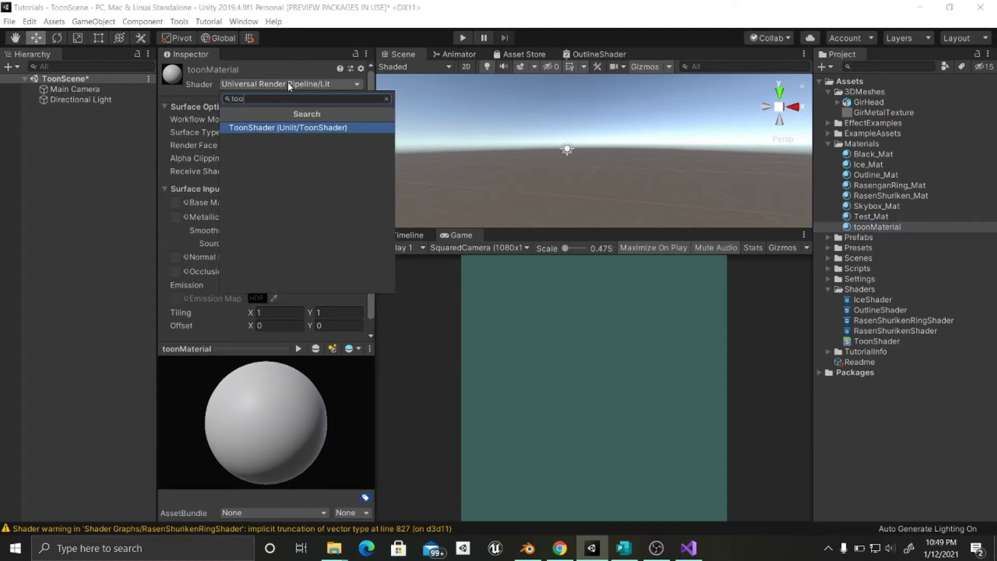
key(Return)
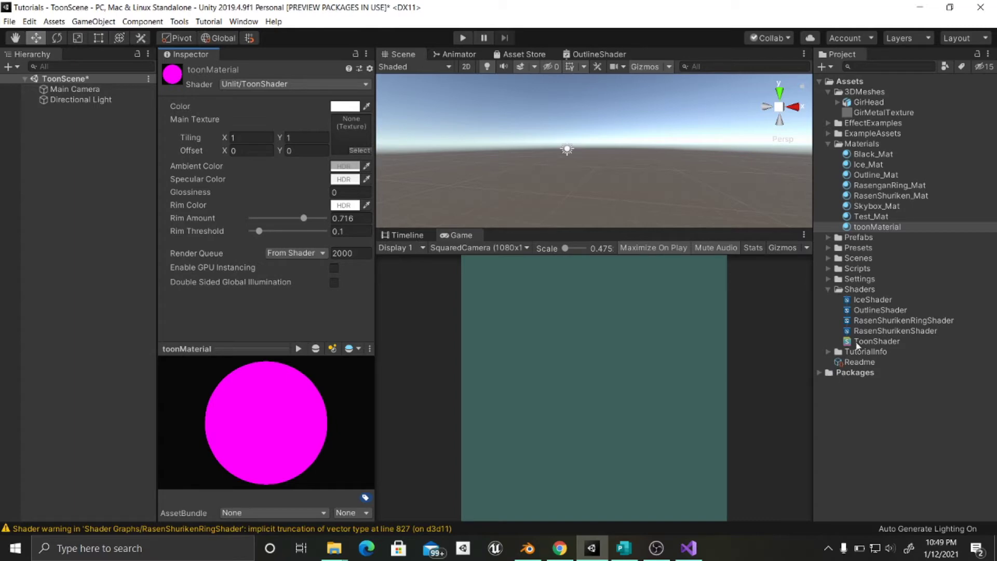
Undo the pasted code so ToonShader.shader returns to the default unlit template.
click(689, 548)
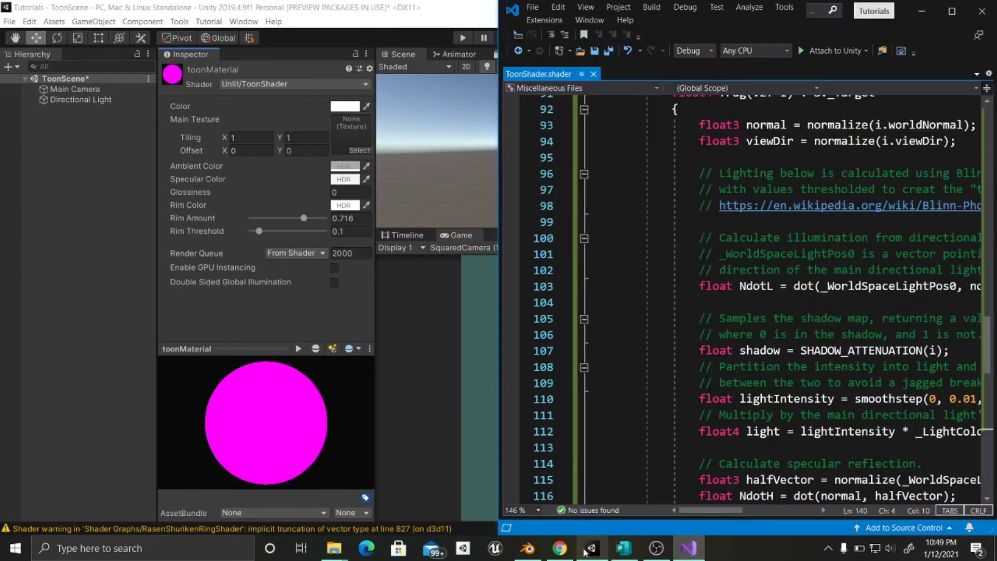
click(560, 548)
click(727, 367)
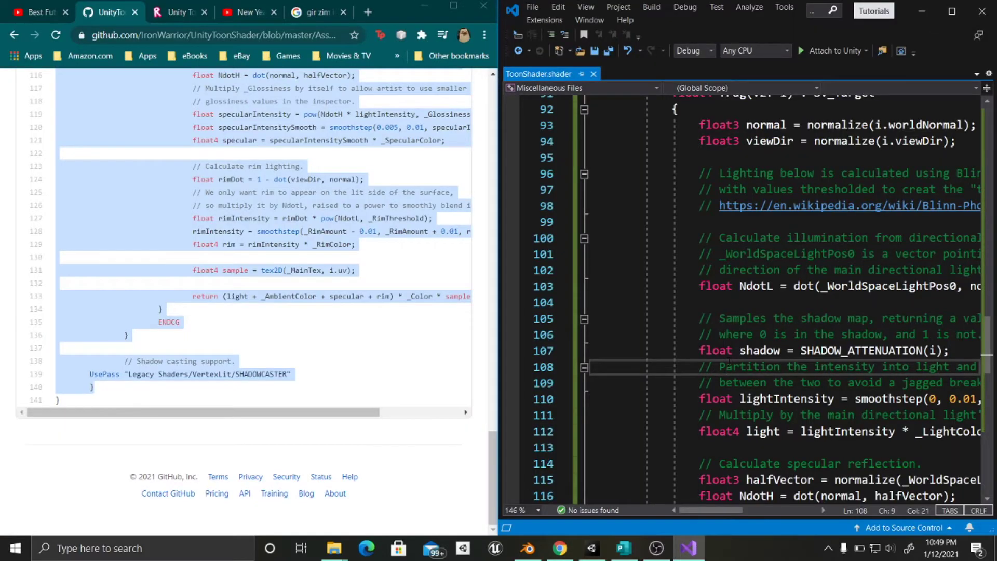
key(ctrl+a)
key(ctrl+z)
scroll(728, 359, up, 2)
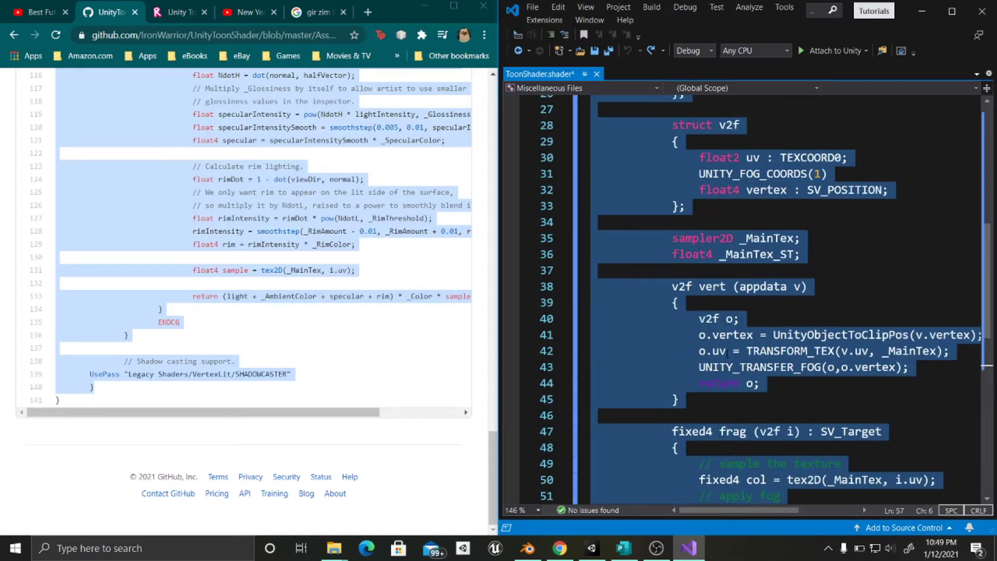
scroll(727, 353, up, 8)
Replace the _MainTex property with GitHub property lines 5–19, then select the GitHub pass code from line 25.
click(322, 245)
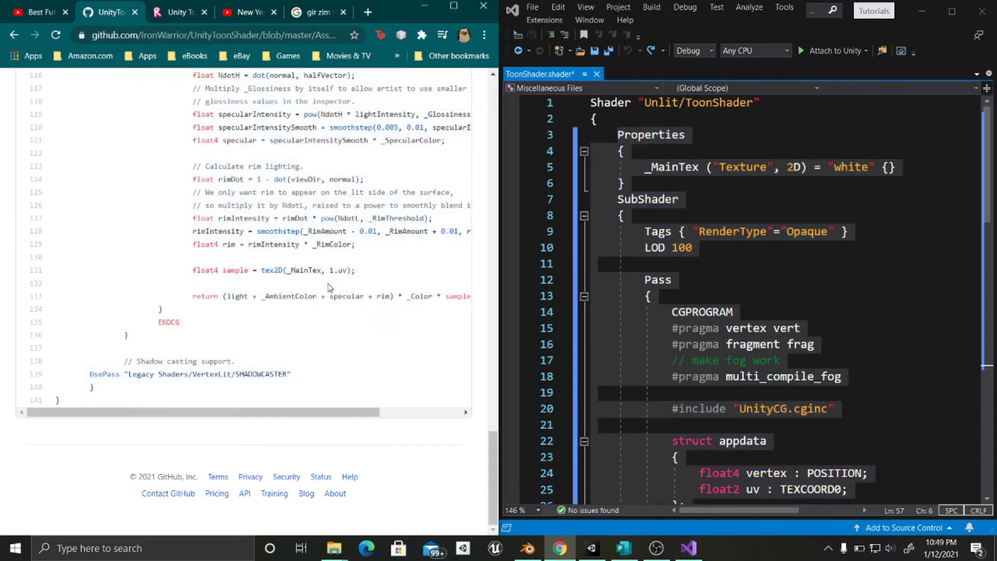
scroll(358, 275, up, 13)
scroll(349, 271, up, 20)
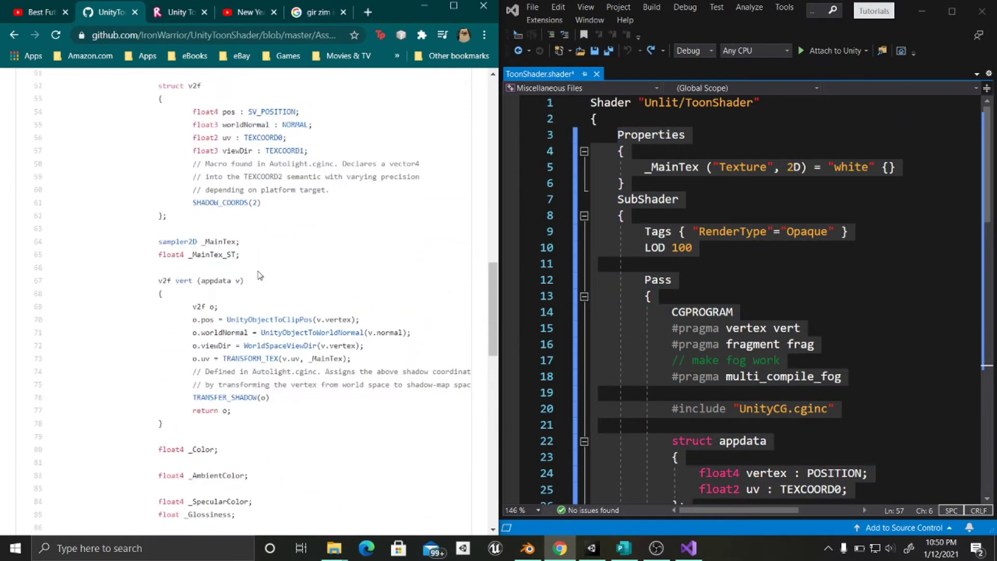
scroll(251, 271, down, 2)
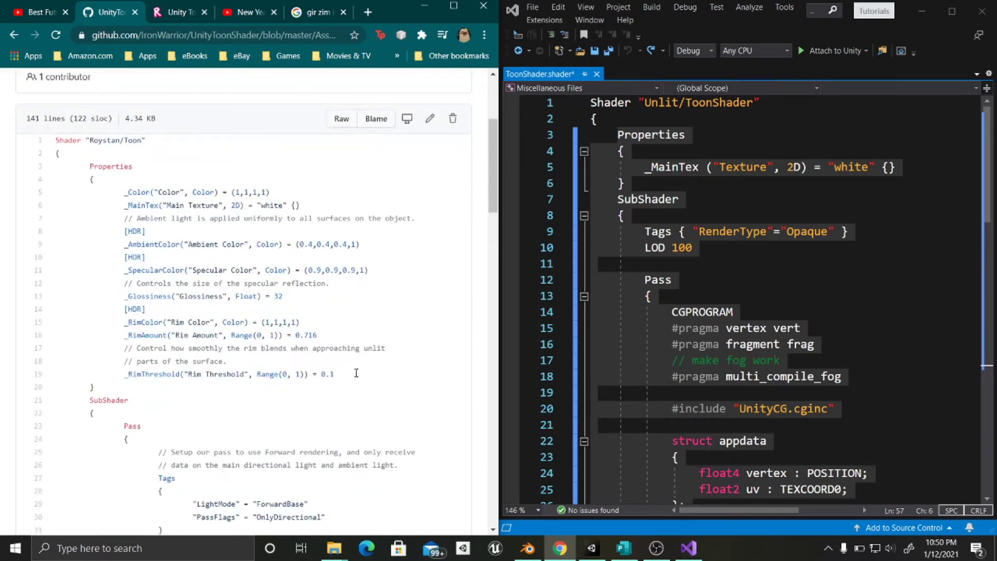
drag(346, 374, 125, 192)
key(ctrl+c)
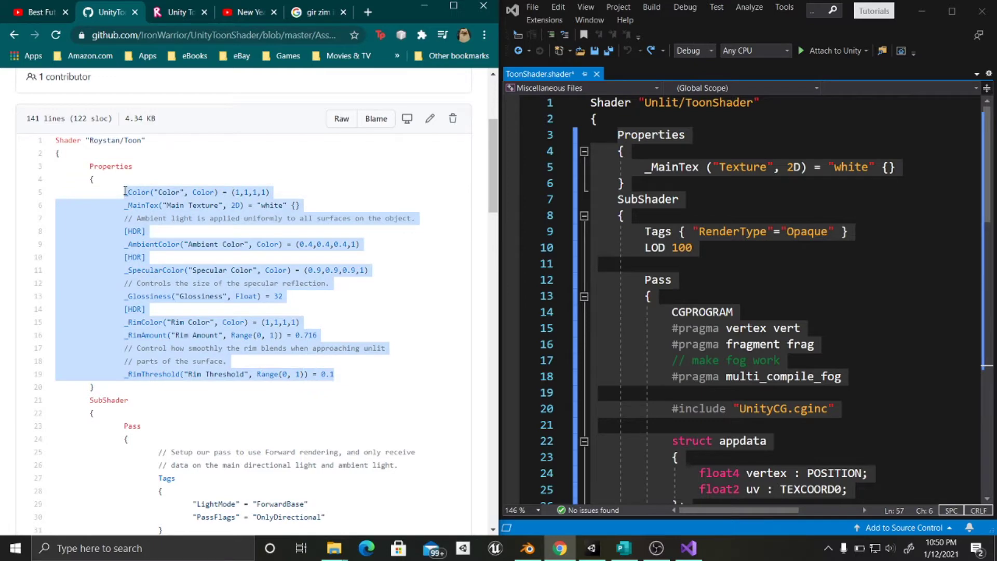
click(717, 260)
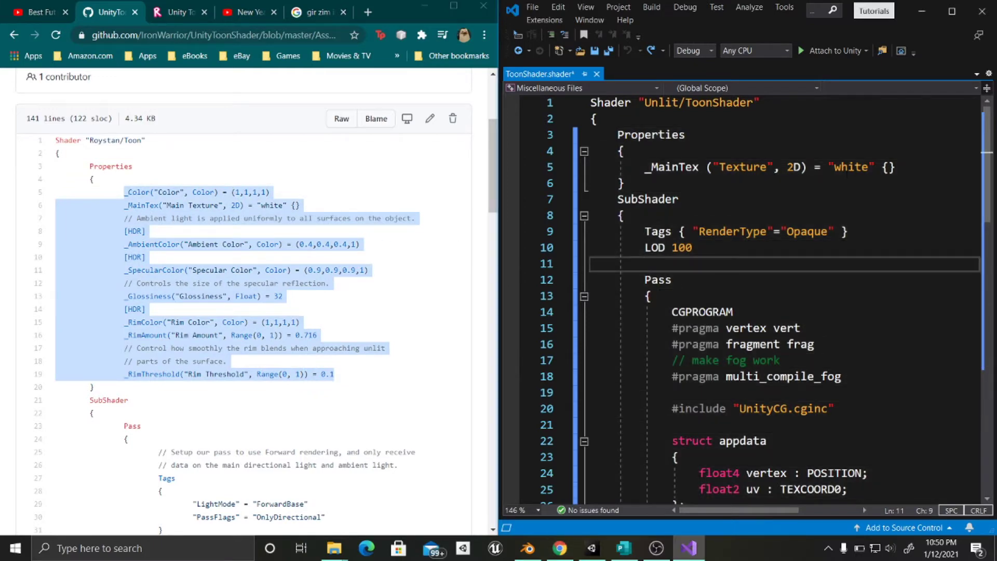
drag(896, 166, 645, 167)
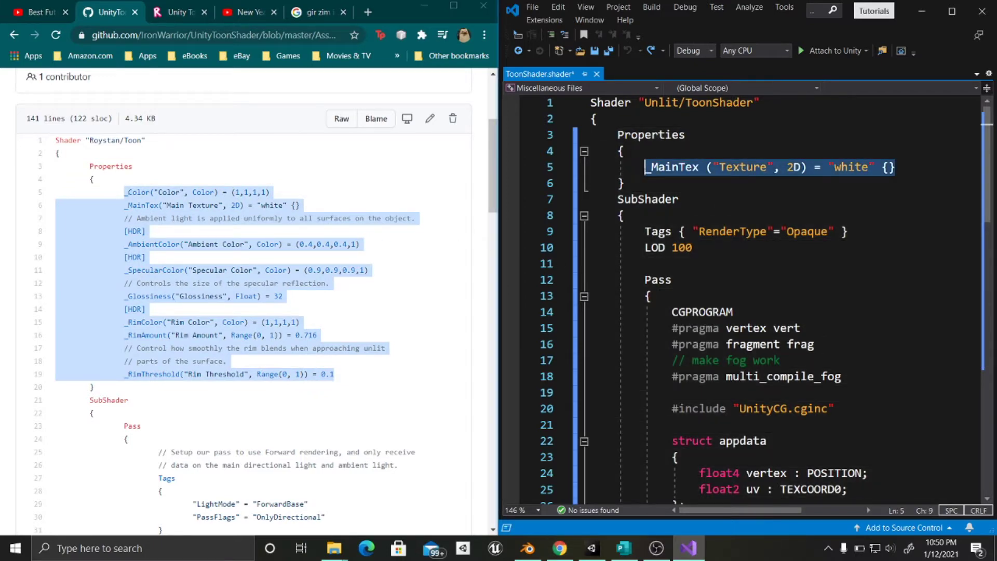
key(ctrl+v)
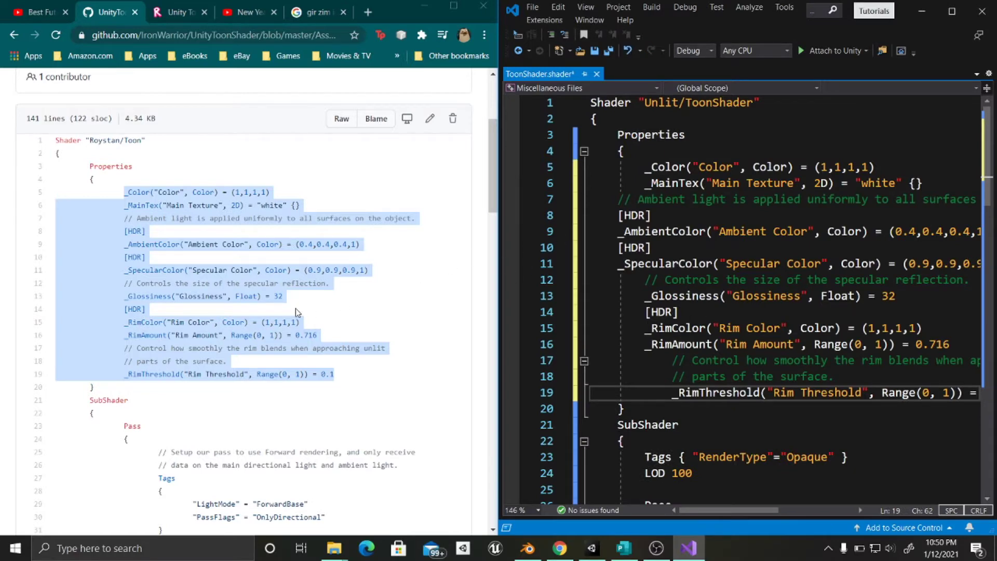
scroll(270, 309, down, 3)
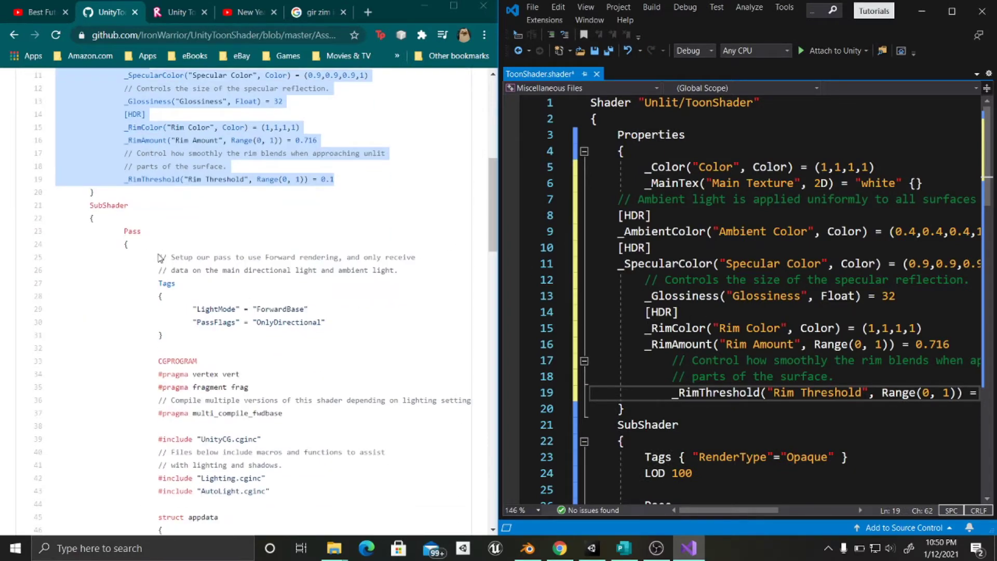
drag(160, 258, 337, 322)
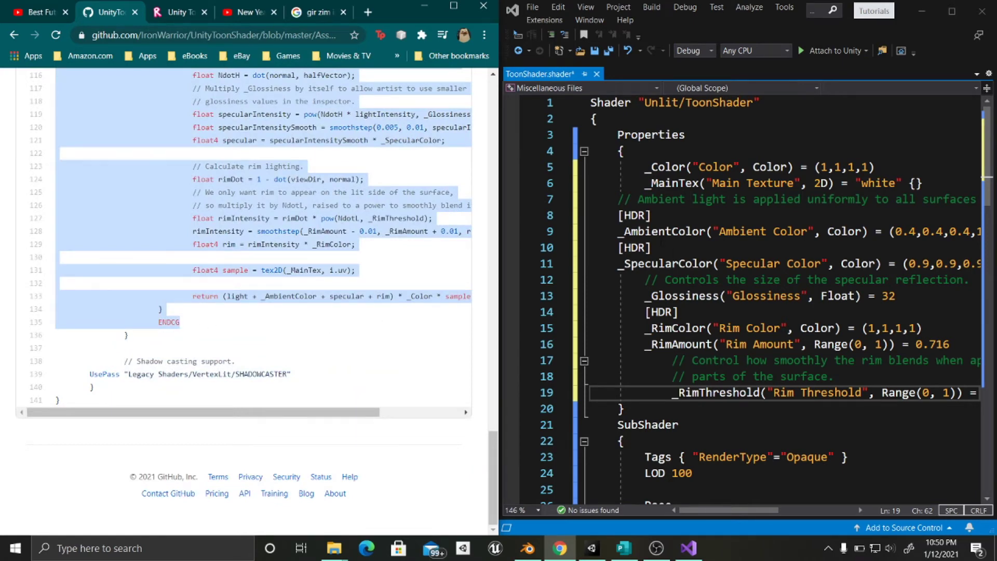
Paste the GitHub toon pass code over the old CGPROGRAM block in the Pass.
scroll(661, 243, down, 5)
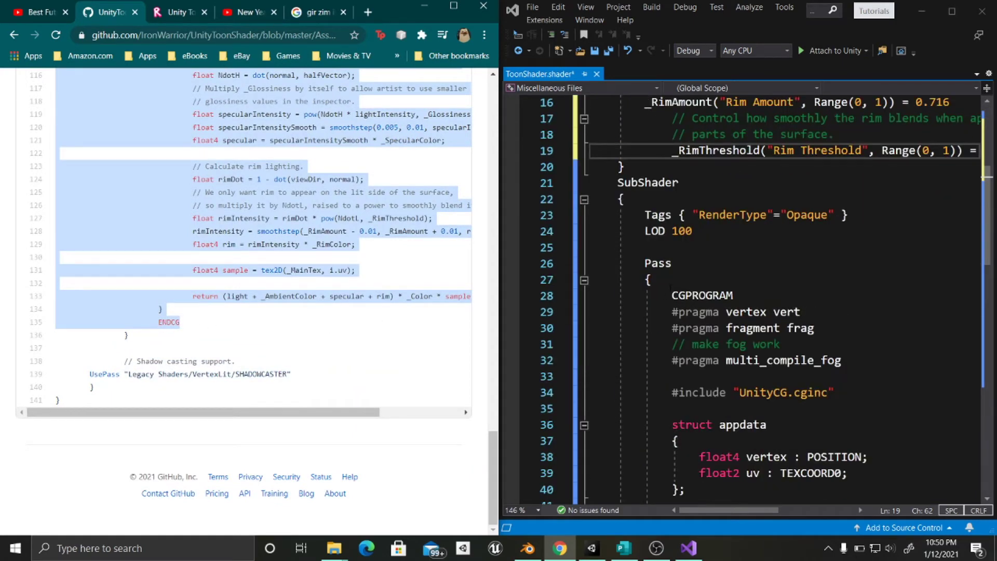
drag(673, 295, 706, 174)
scroll(732, 433, up, 2)
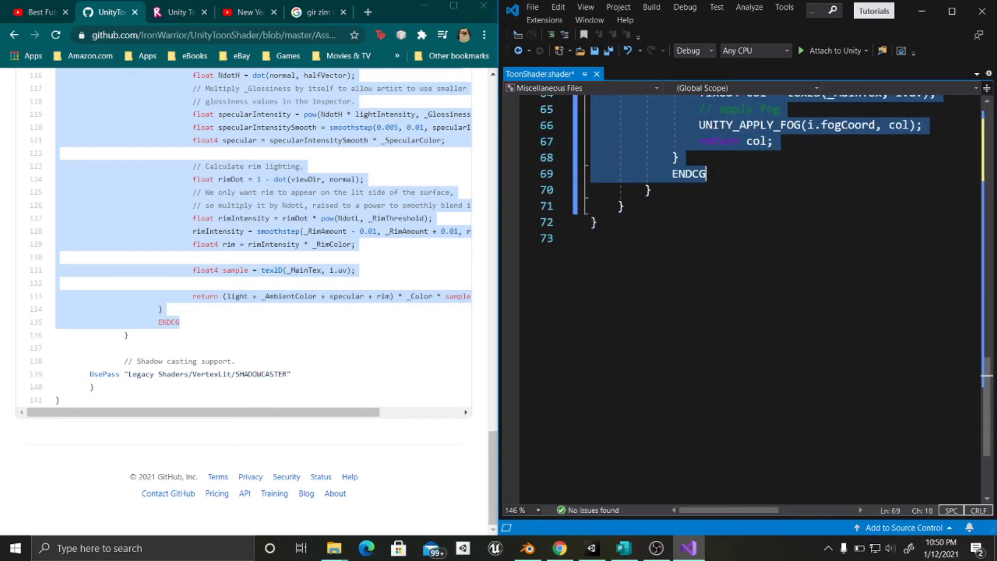
key(ctrl+v)
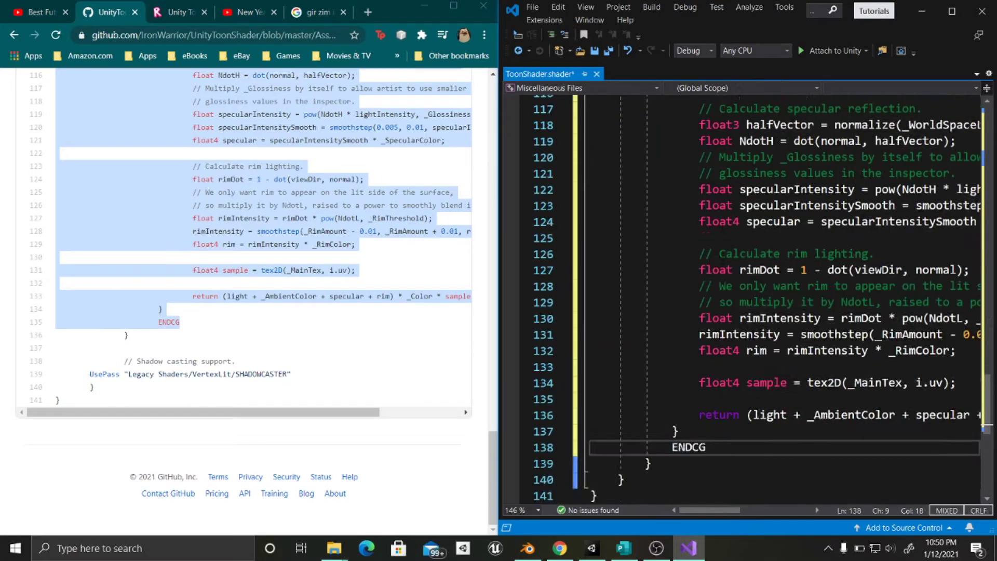
scroll(713, 173, up, 15)
scroll(726, 258, up, 16)
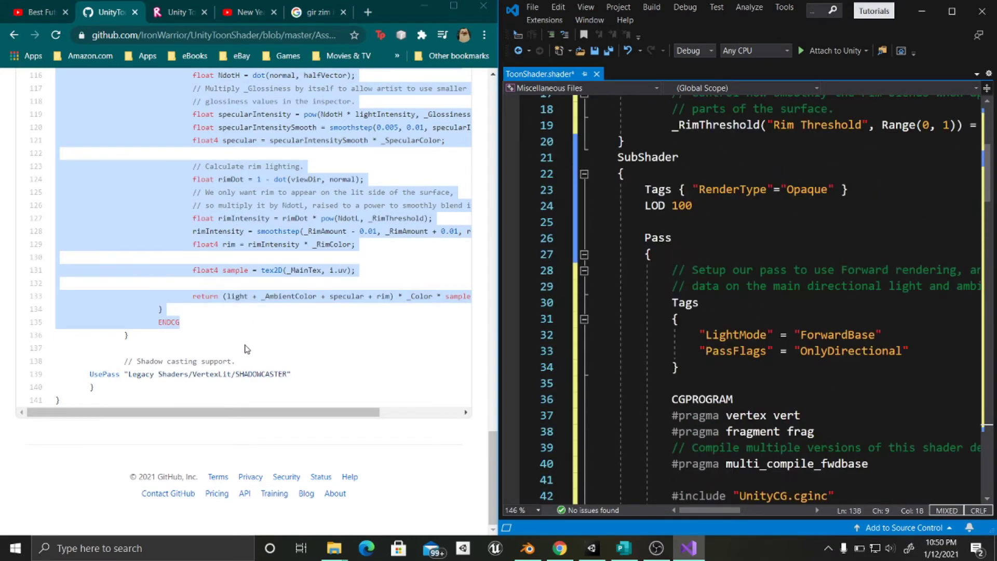
scroll(751, 299, down, 14)
scroll(751, 298, up, 12)
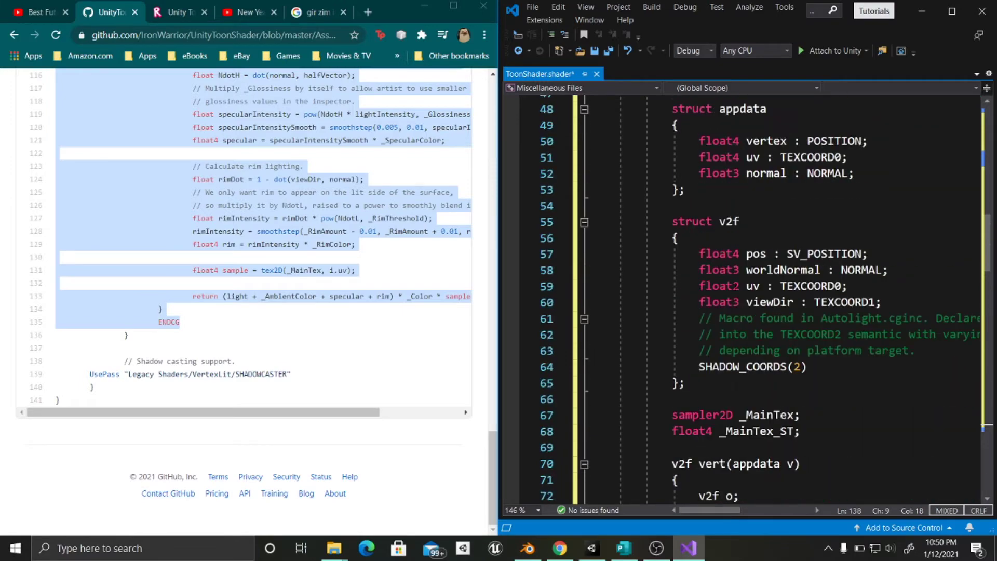
scroll(734, 287, up, 1)
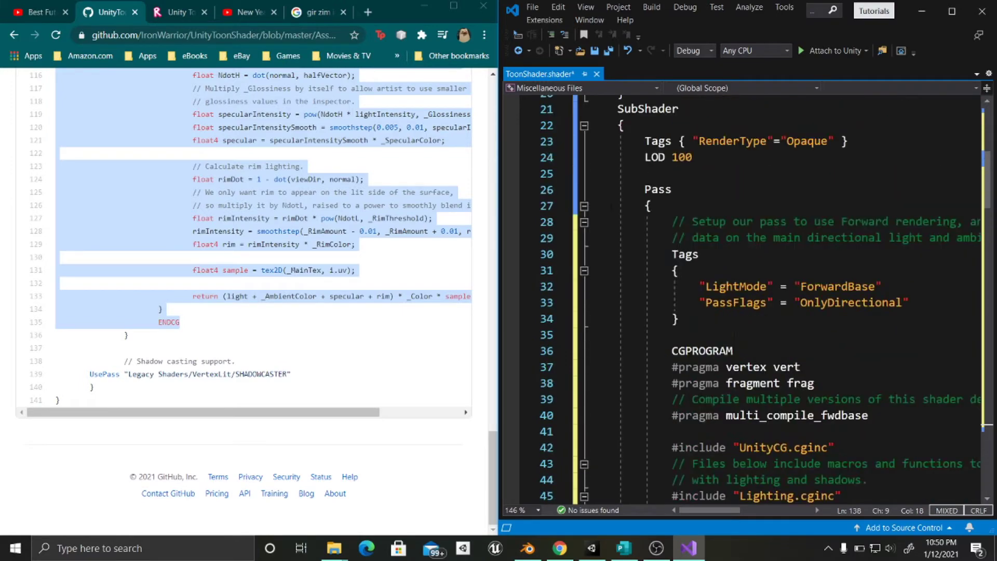
Add the UsePass "Legacy Shaders/VertexLit/SHADOWCASTER" line from GitHub right after the Pass block.
click(584, 207)
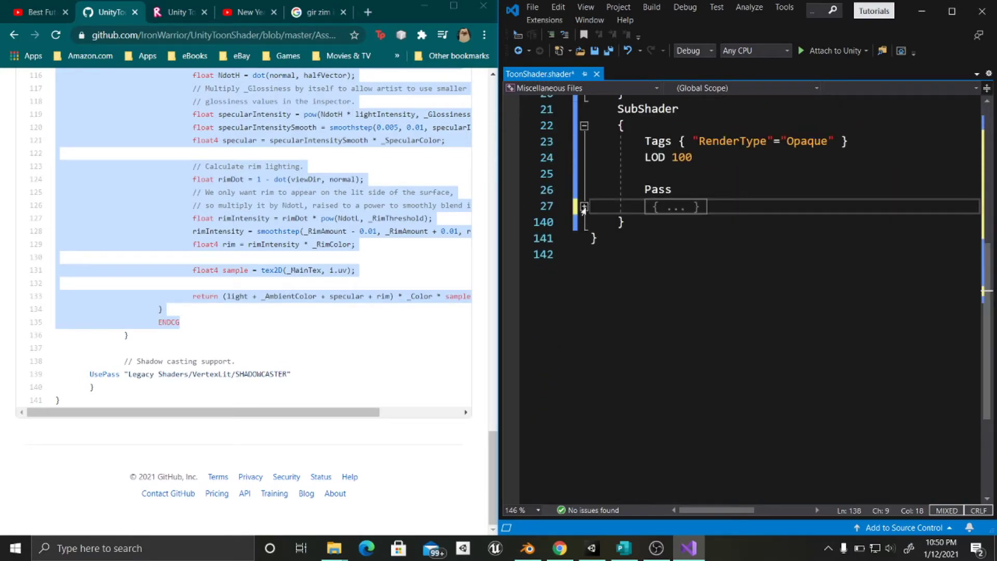
click(584, 207)
click(584, 207)
click(752, 210)
key(Return)
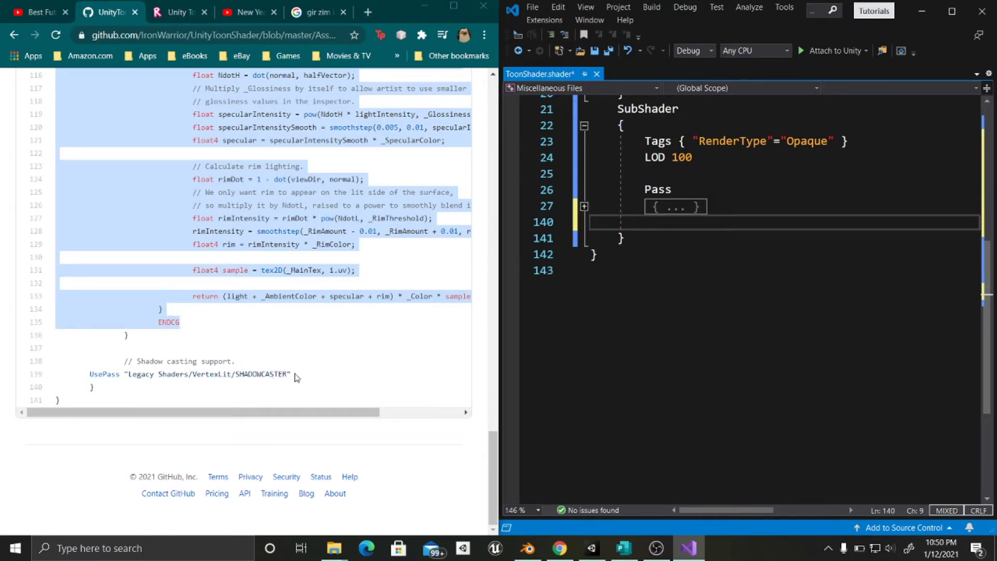
drag(293, 375, 88, 371)
key(ctrl+c)
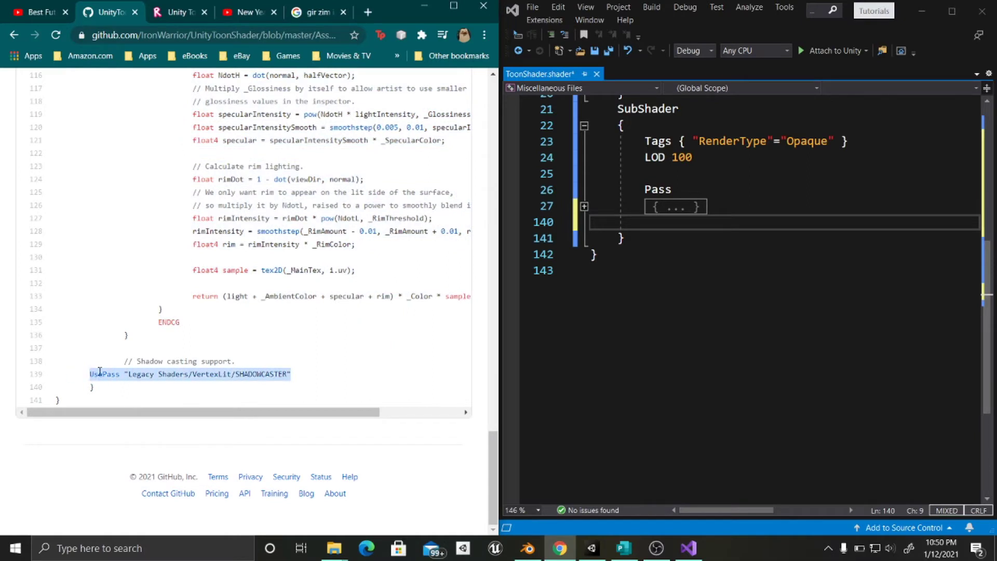
click(652, 225)
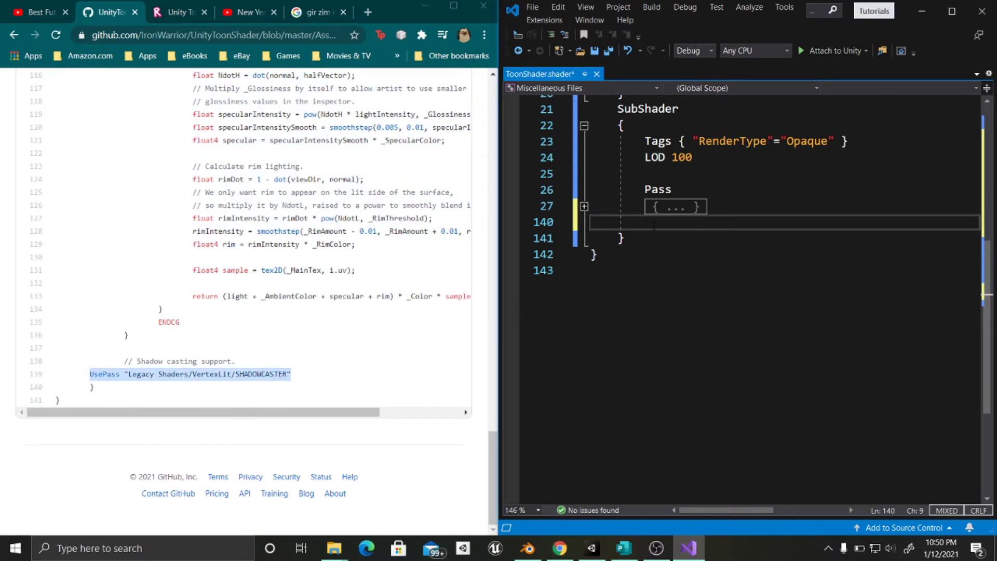
key(ctrl+v)
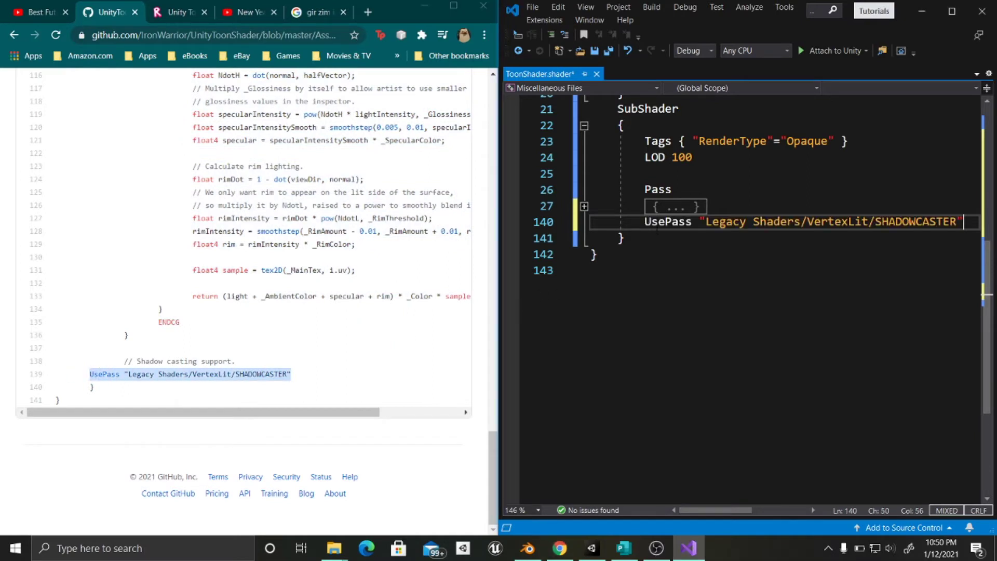
click(585, 207)
scroll(581, 213, down, 8)
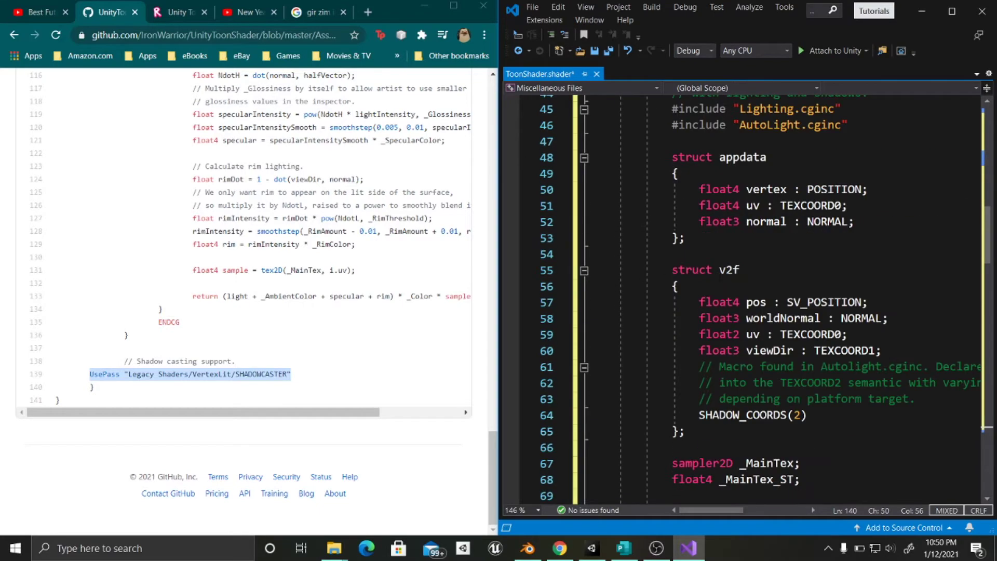
Change the LightMode tag on line 32 from ForwardBase to UniversalForward and save ToonShader.shader.
key(ctrl+s)
scroll(790, 275, down, 10)
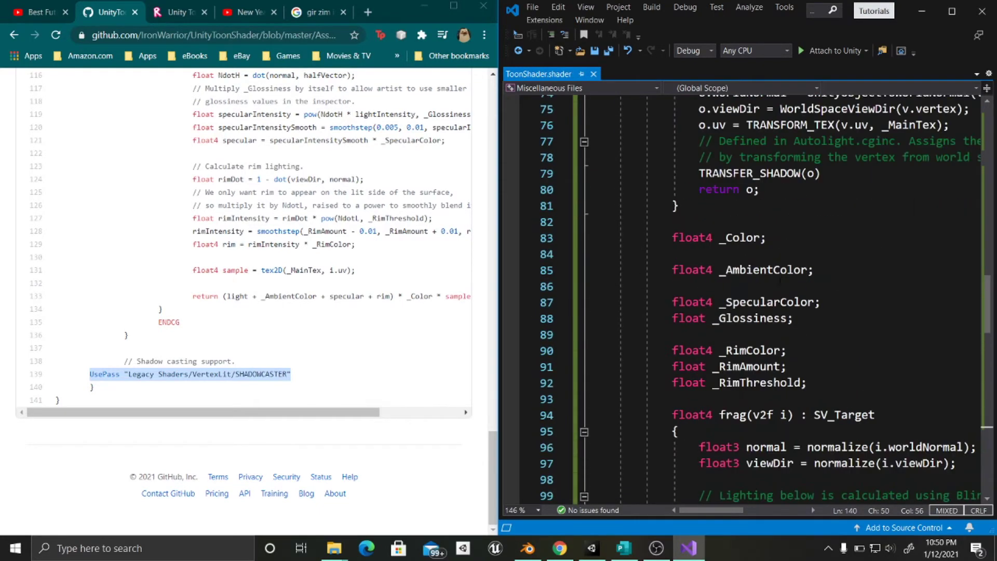
scroll(780, 281, up, 19)
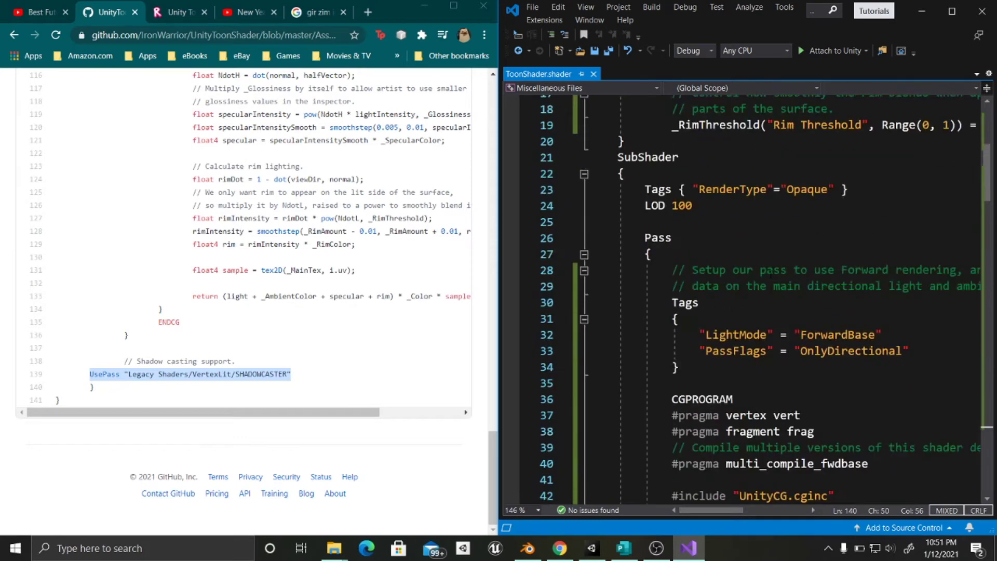
scroll(770, 293, down, 1)
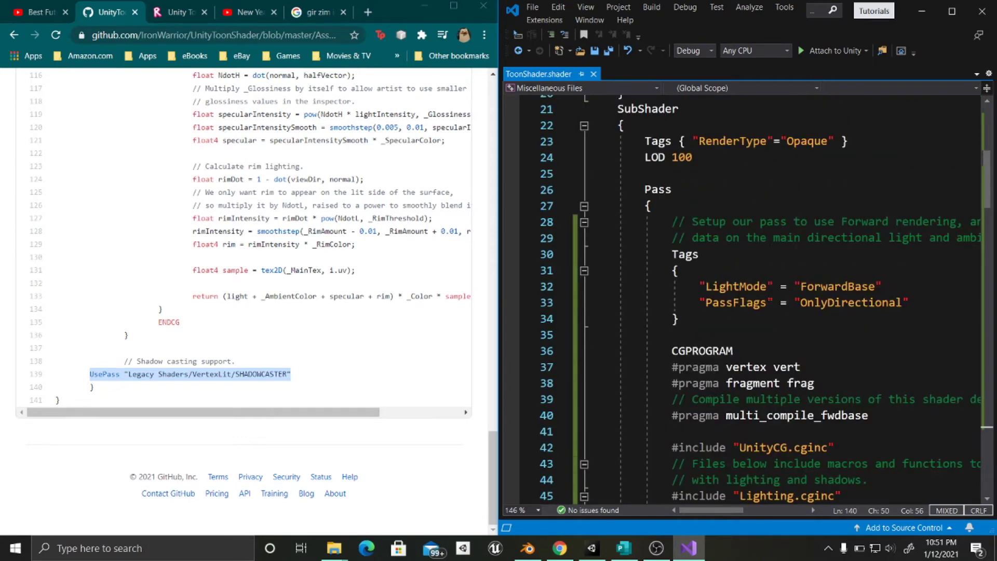
click(846, 286)
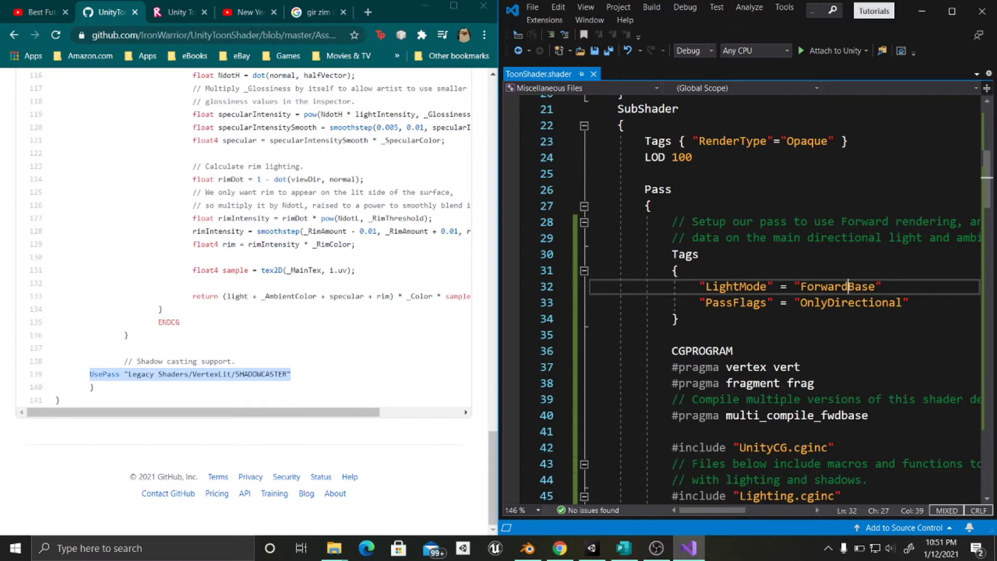
click(875, 286)
key(BackSpace)
key(BackSpace)
key(BackSpace)
key(BackSpace)
key(BackSpace)
key(BackSpace)
key(BackSpace)
key(BackSpace)
key(BackSpace)
key(BackSpace)
key(BackSpace)
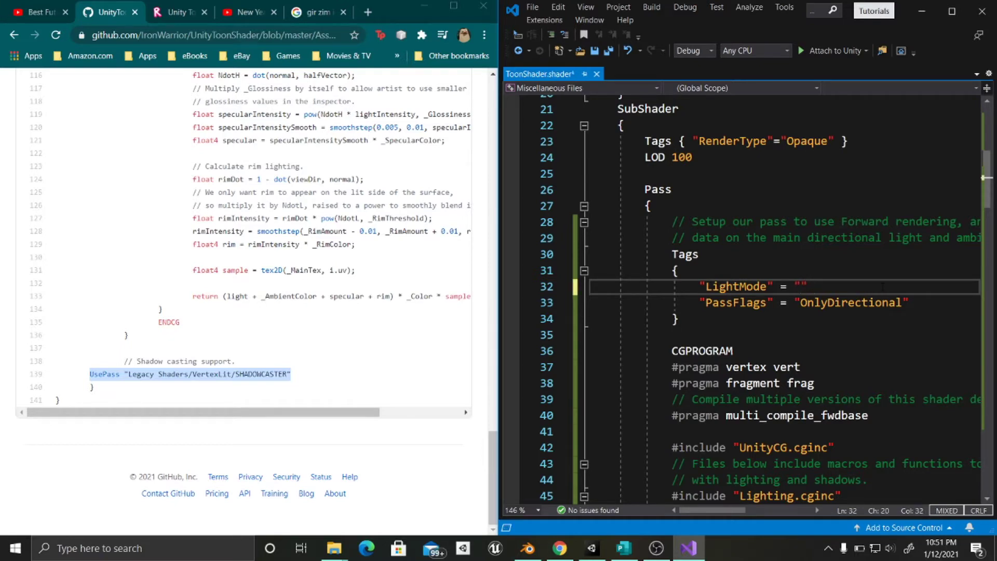
text(Unir)
text(ersalFor)
text(ward)
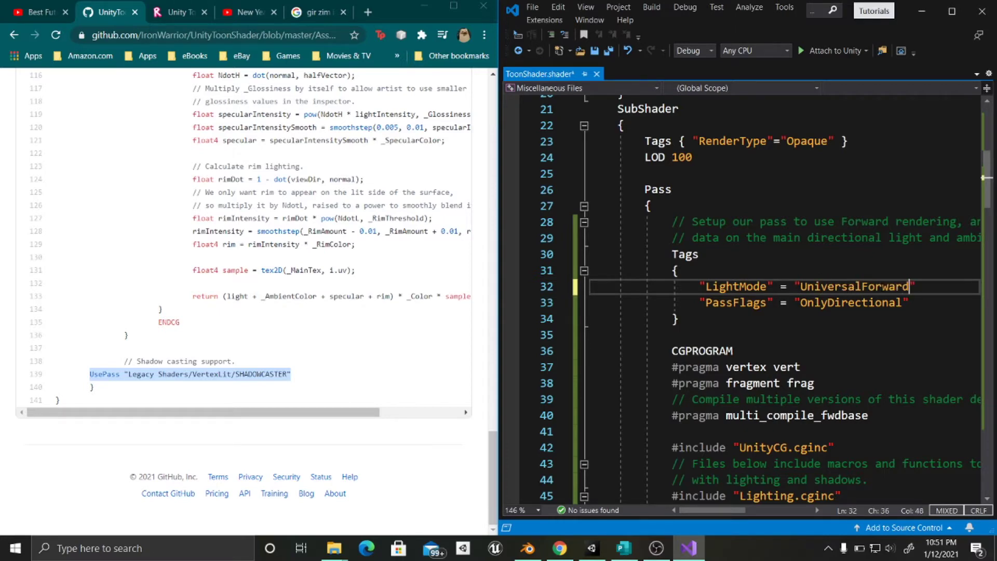
key(ctrl+s)
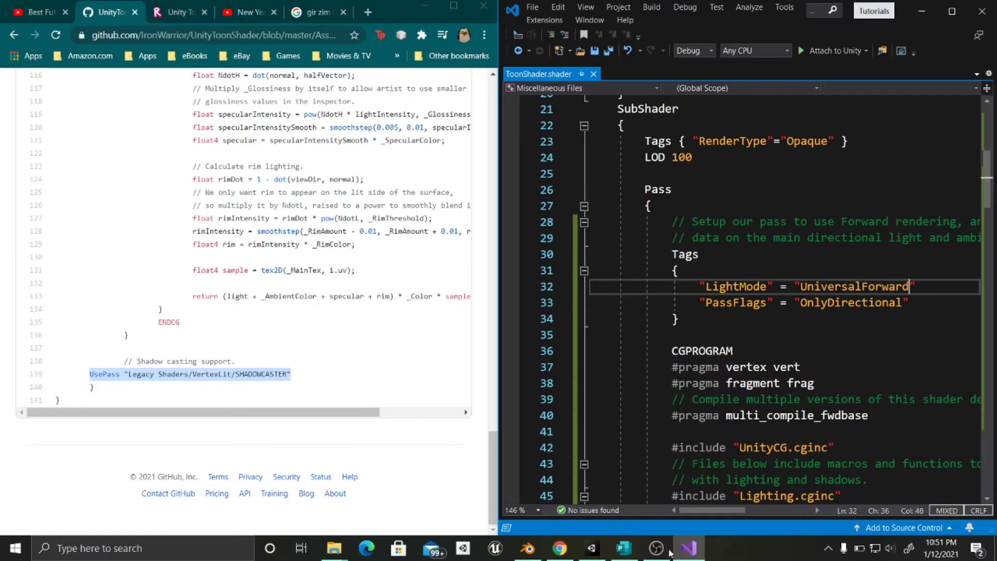
click(592, 548)
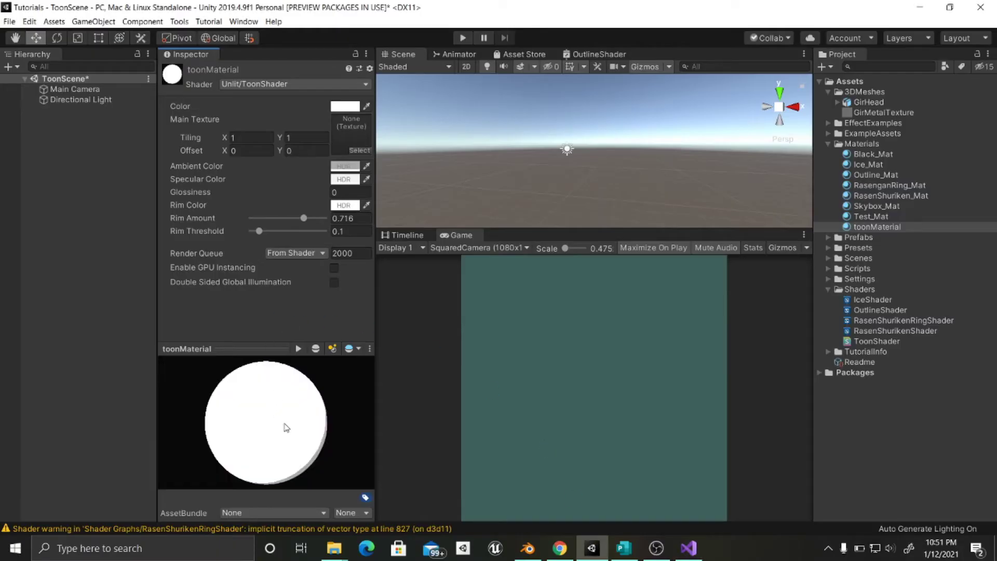
Set toonMaterial's Color to light blue (2F9EFF) and check the blue shading on the preview sphere.
drag(249, 408, 290, 375)
click(345, 107)
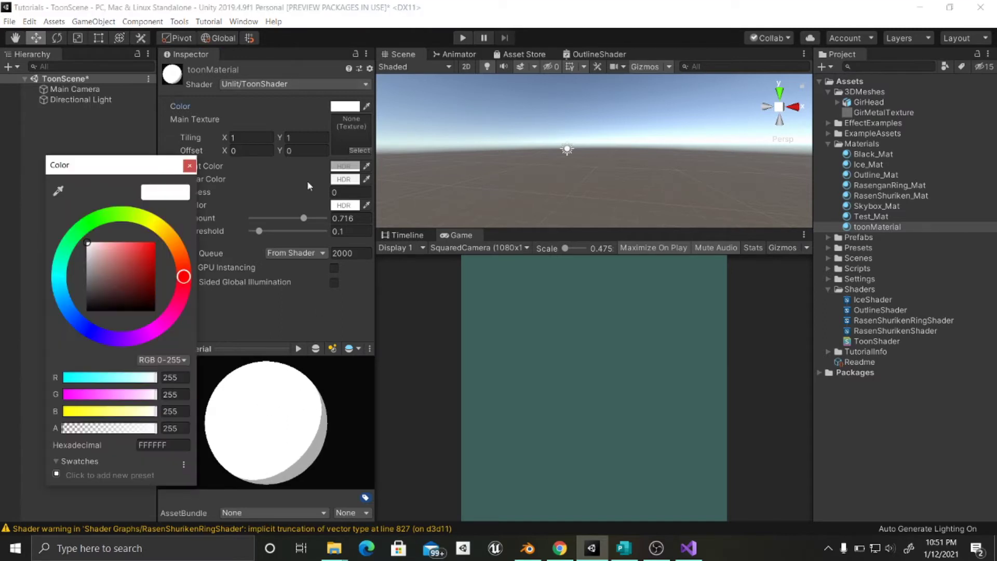
drag(138, 263, 144, 240)
drag(188, 294, 66, 306)
click(189, 165)
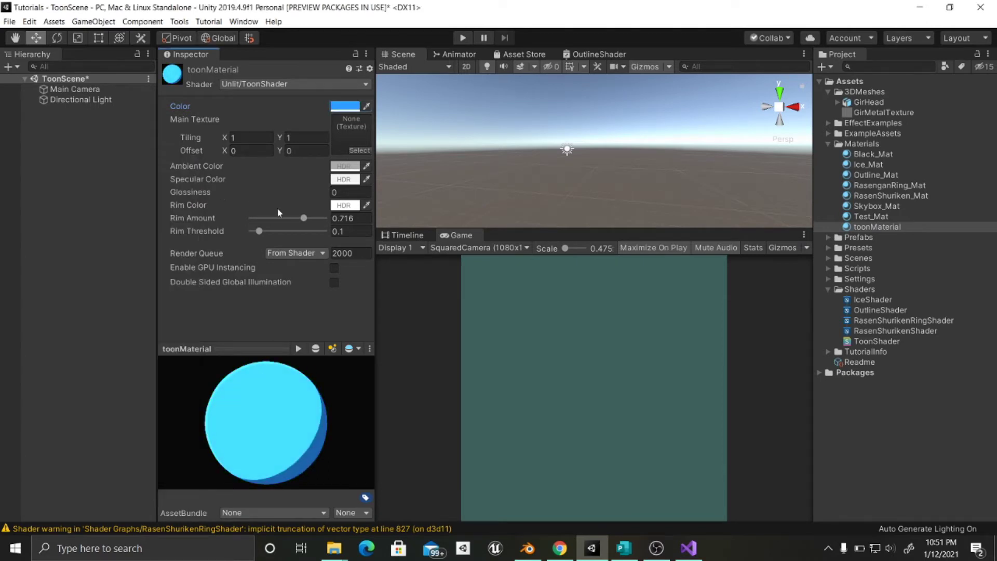
mouse_move(274, 406)
mouse_down()
mouse_move(299, 393)
mouse_move(275, 405)
mouse_up()
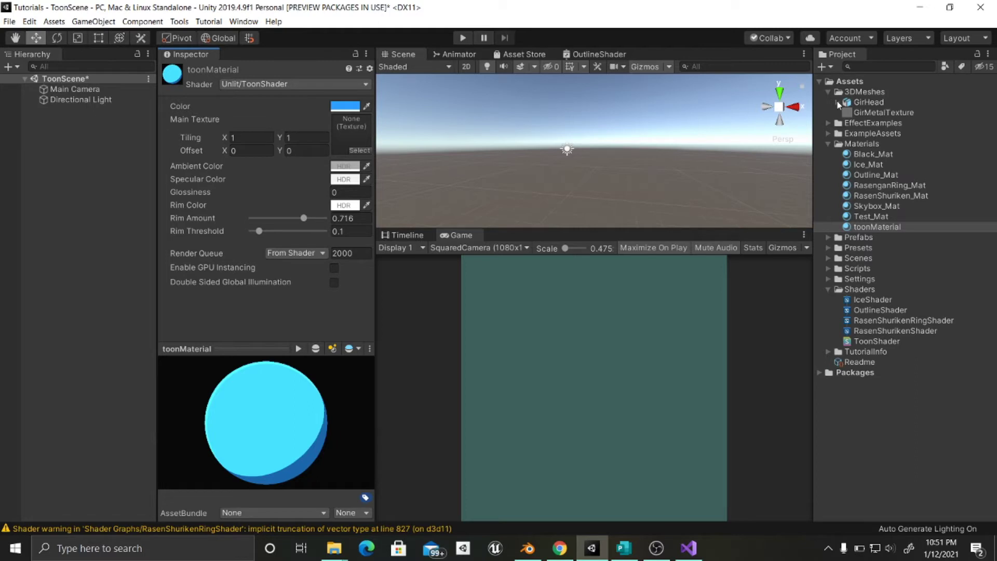
Place GirHead in the scene at position 0, 0, 0 with Y rotation 180.
drag(863, 105, 583, 175)
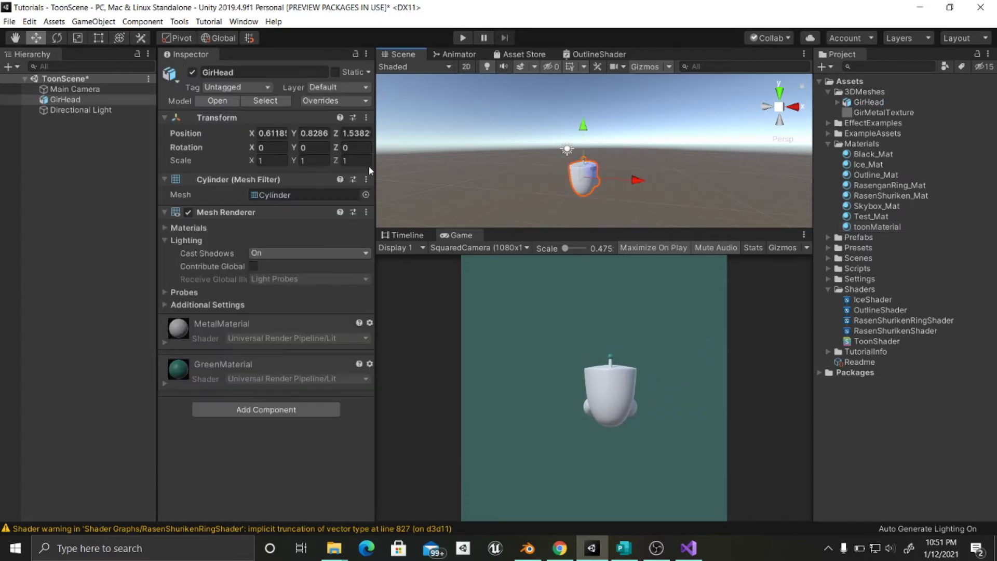
click(271, 133)
text(0)
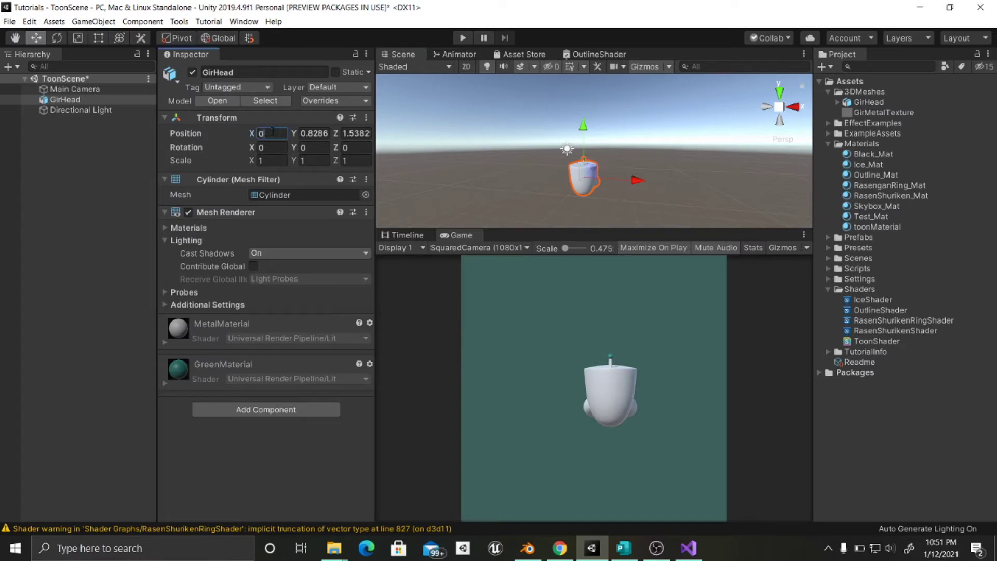
key(Tab)
text(0)
key(Tab)
text(0)
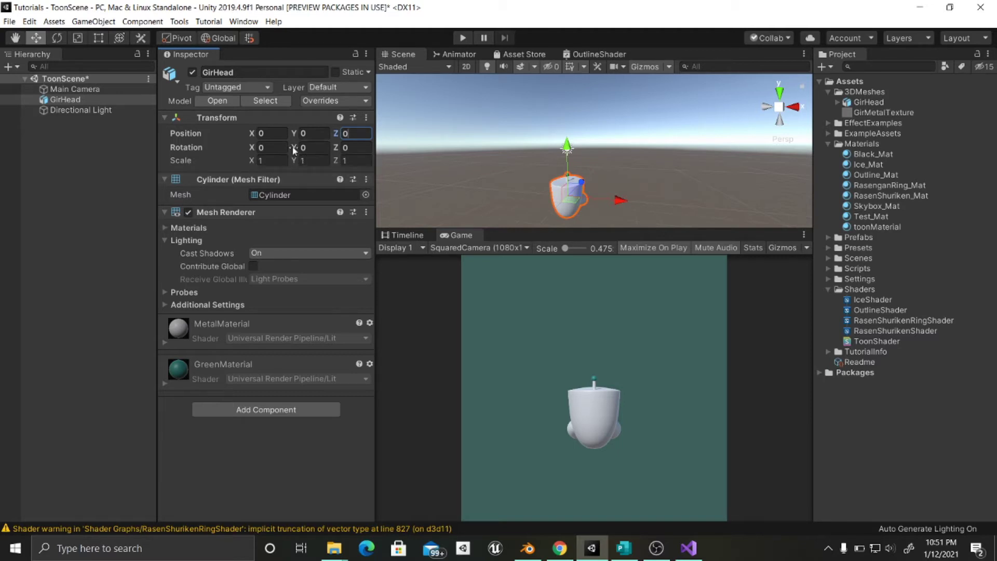
drag(336, 147, 383, 153)
text(0)
key(shift+Tab)
text(180)
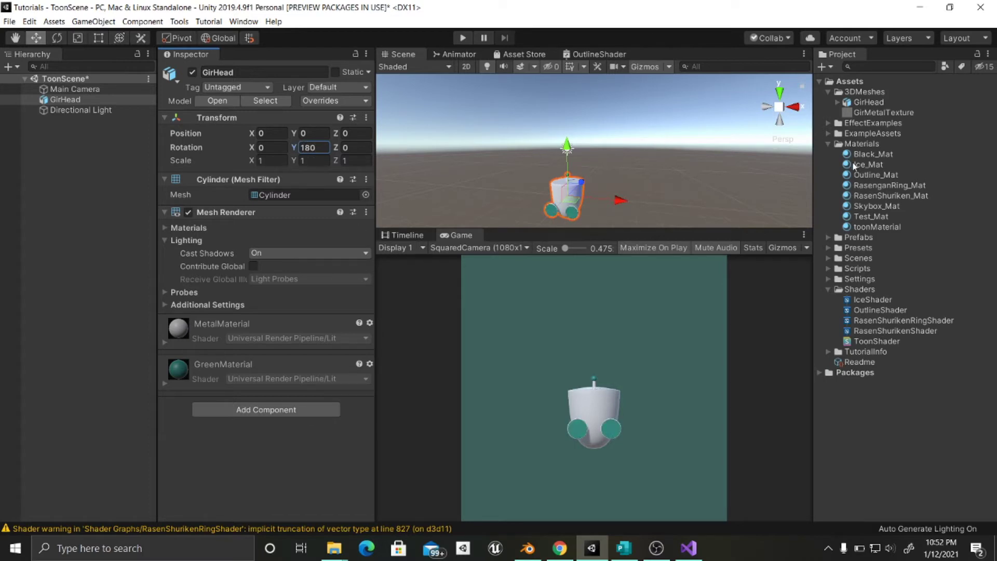
Create a GirHeadMaterials folder inside the Materials folder.
right_click(862, 147)
mouse_move(836, 149)
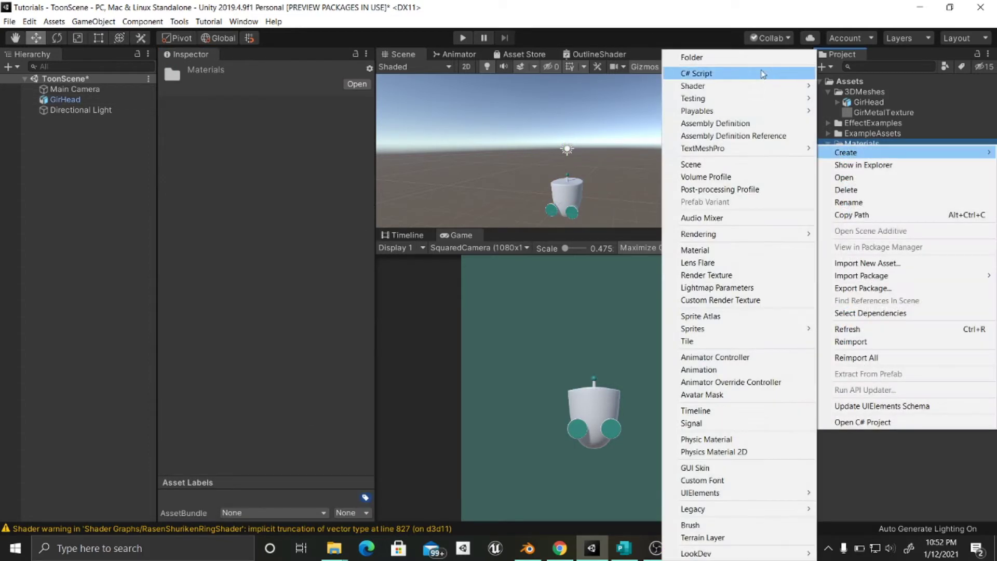
click(757, 59)
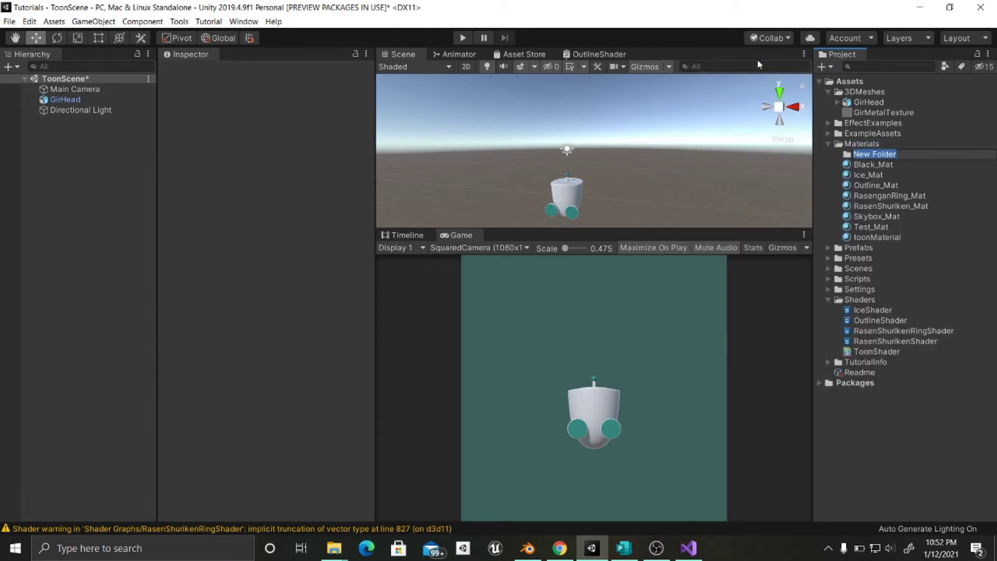
text(GirHeadMaterials)
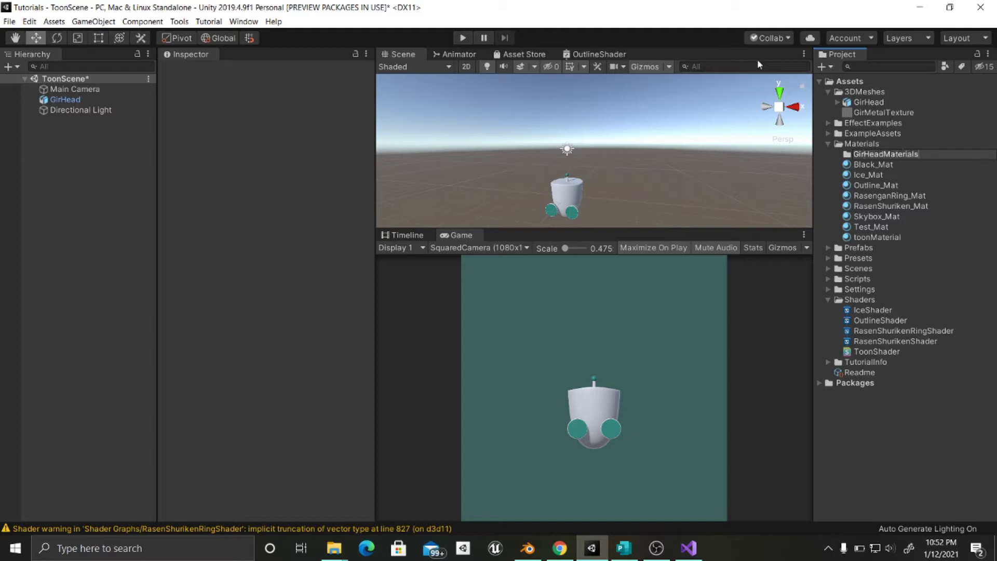
key(Return)
Create a new material named MetalMaterial in GirHeadMaterials.
right_click(876, 155)
mouse_move(852, 161)
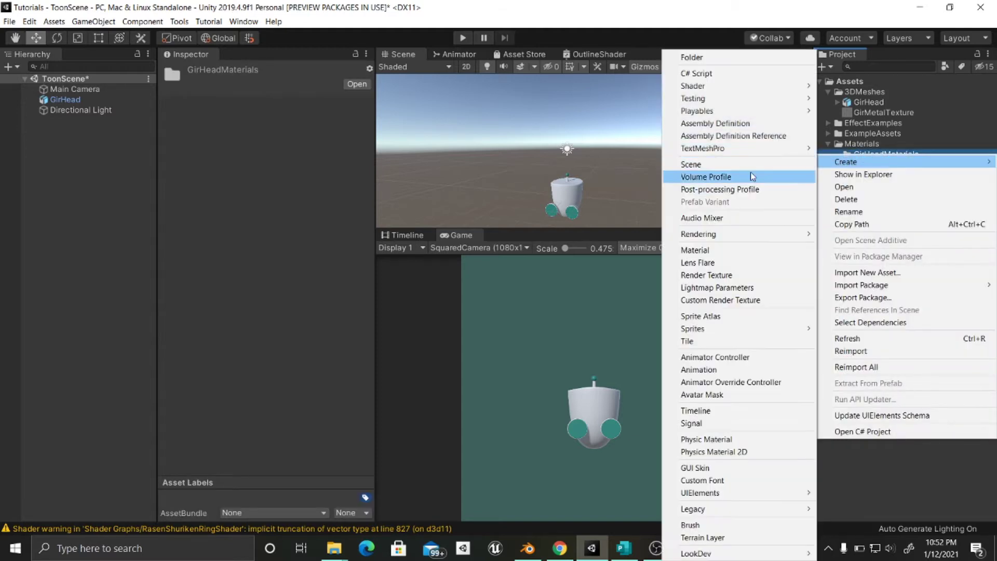
click(715, 249)
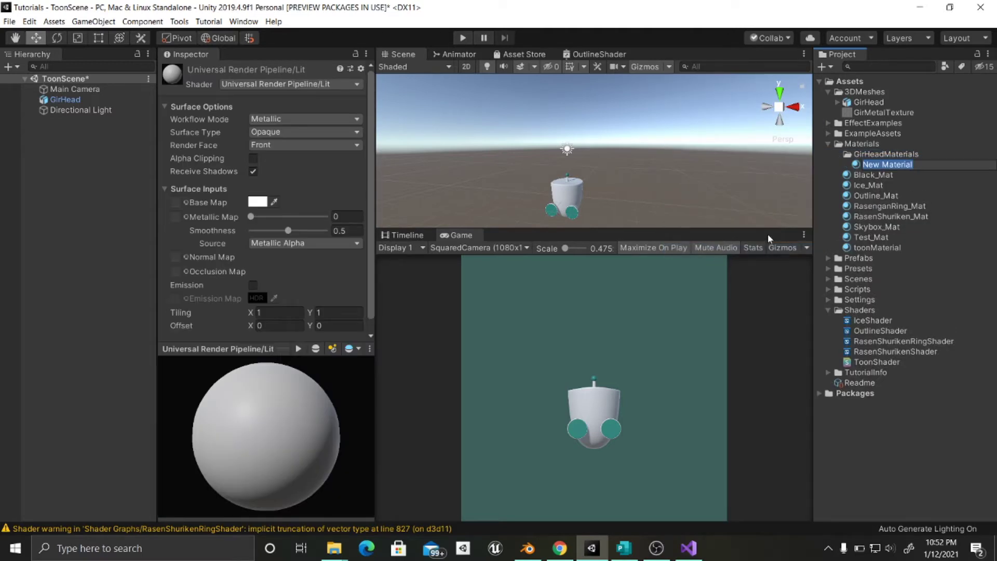
text(Head)
key(BackSpace)
key(BackSpace)
key(BackSpace)
key(BackSpace)
text(MetalMaterial)
key(Return)
Set MetalMaterial's shader to Unlit/ToonShader with GirMetalTexture as its main texture.
click(310, 83)
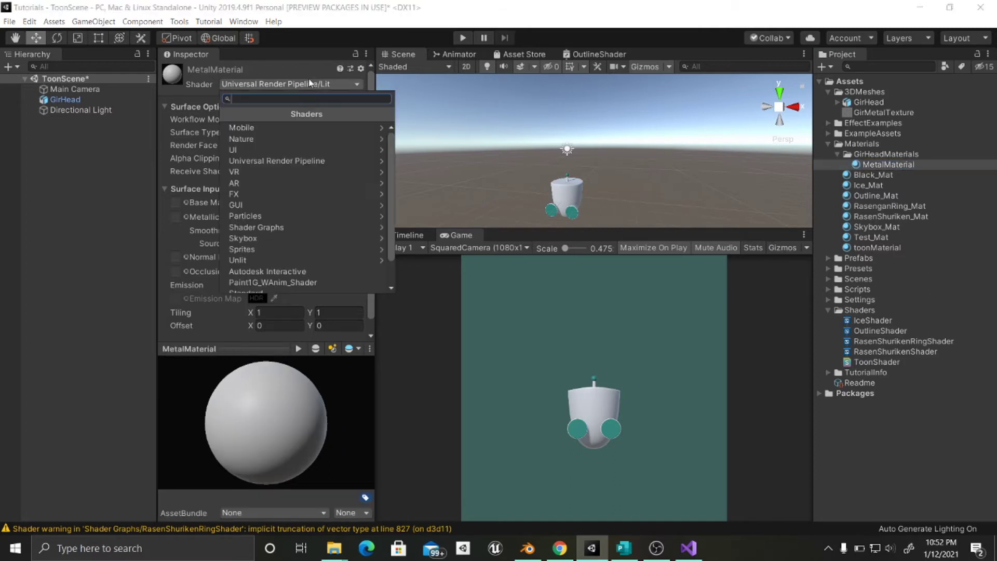
text(toon)
key(Return)
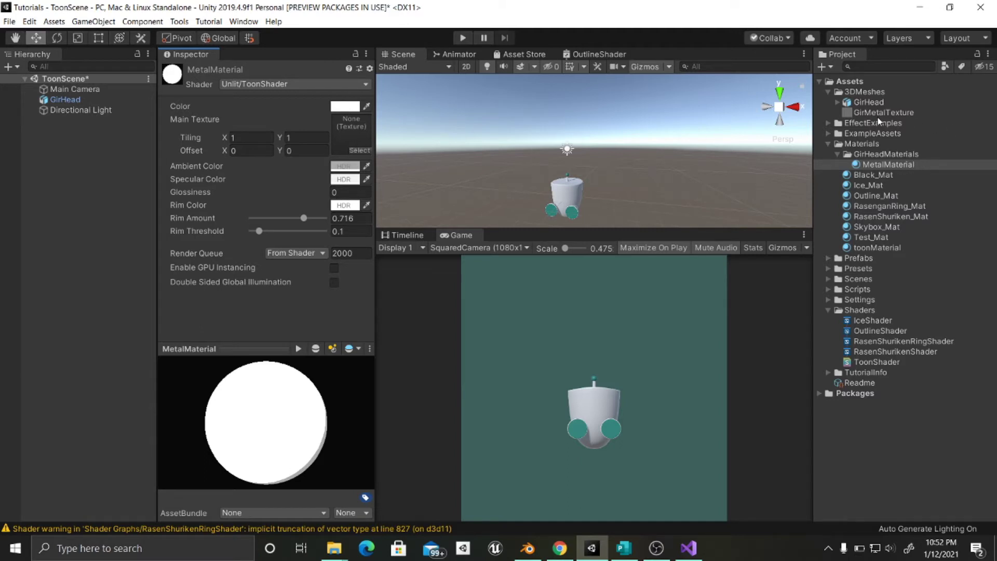
drag(881, 115, 343, 149)
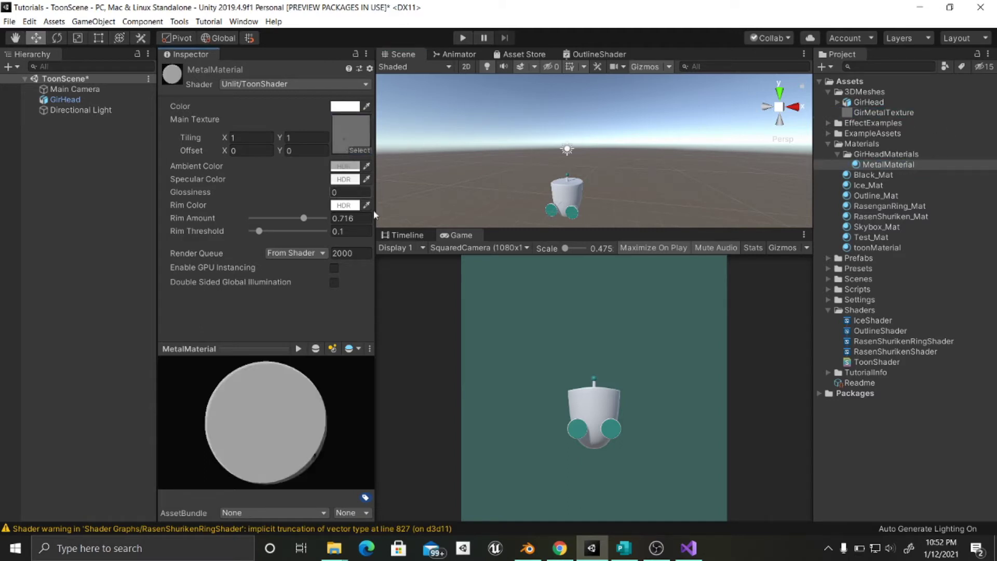
Apply MetalMaterial to the robot head in the Scene view.
alt+drag(675, 188, 627, 194)
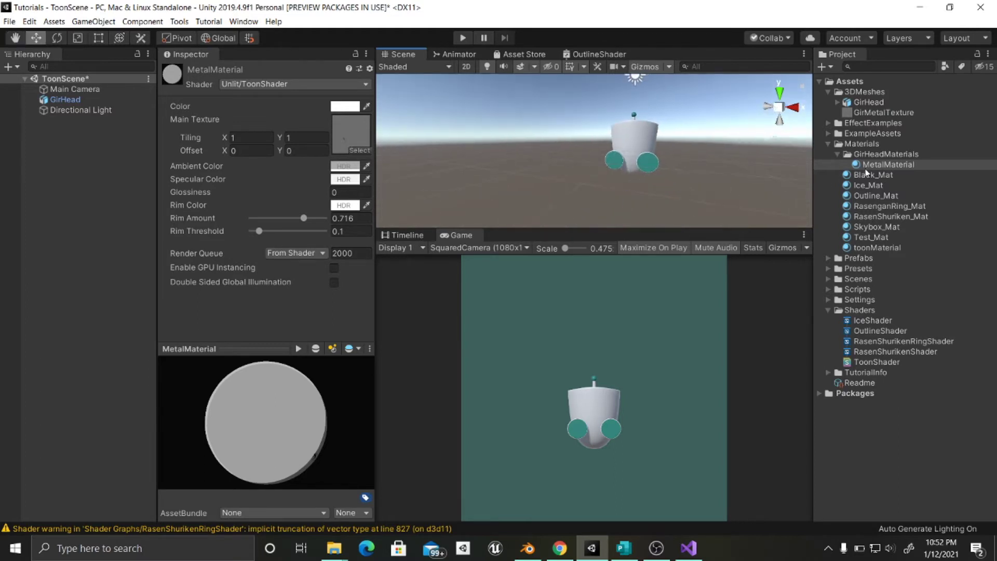
drag(878, 165, 612, 163)
right_drag(612, 163, 707, 165)
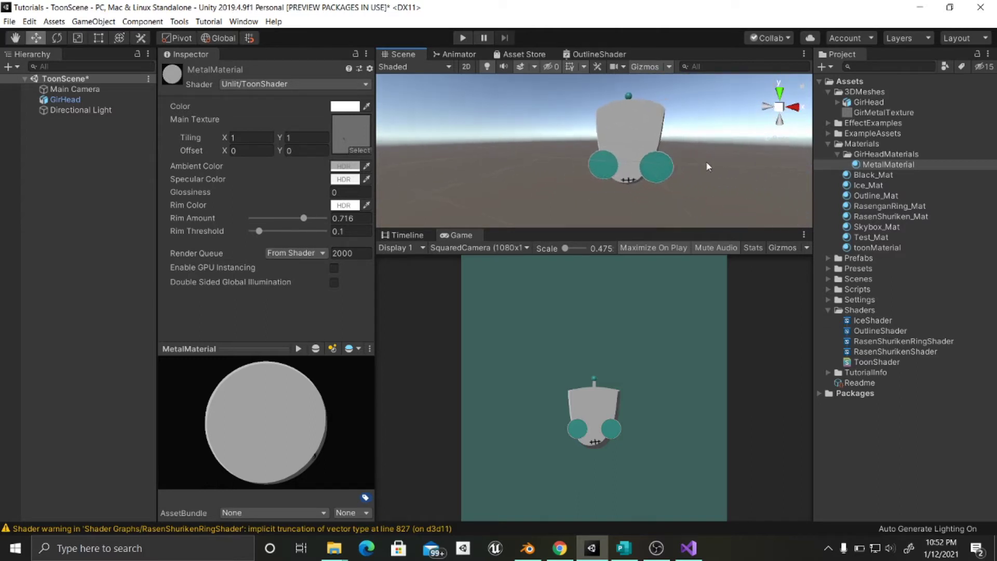
Create a new material in GirHeadMaterials using Unlit/ToonShader.
right_click(873, 154)
mouse_move(852, 166)
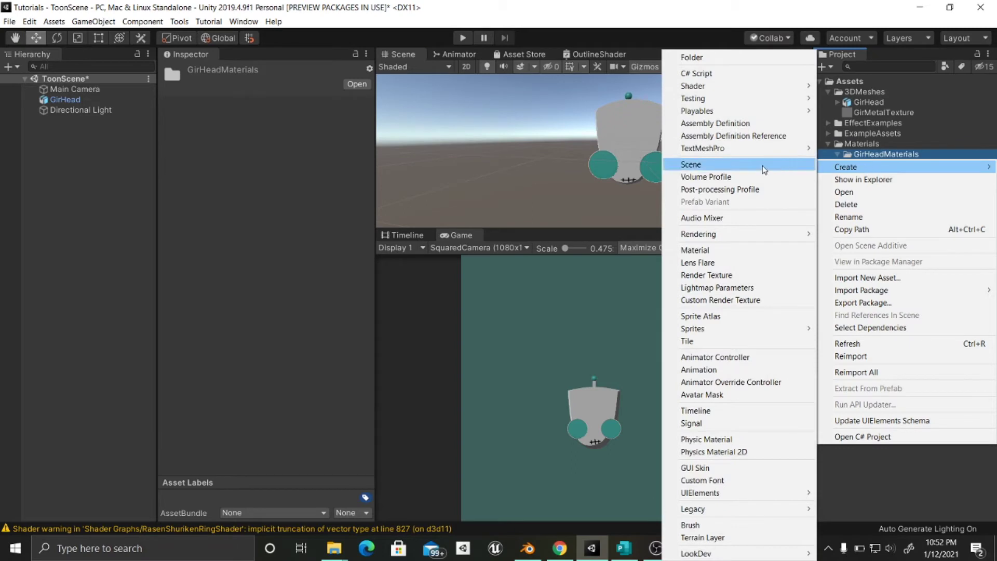
click(730, 250)
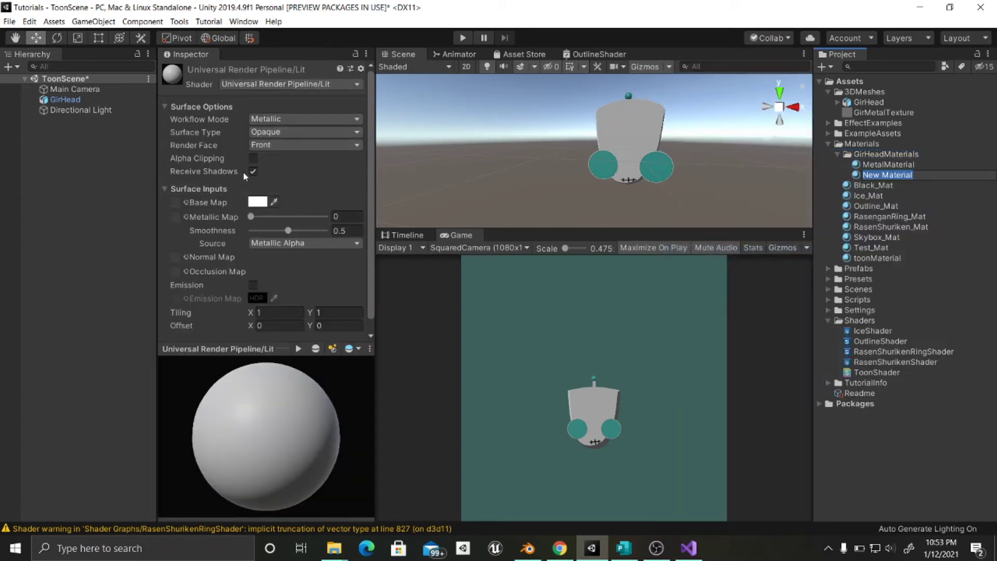
click(279, 84)
text(too)
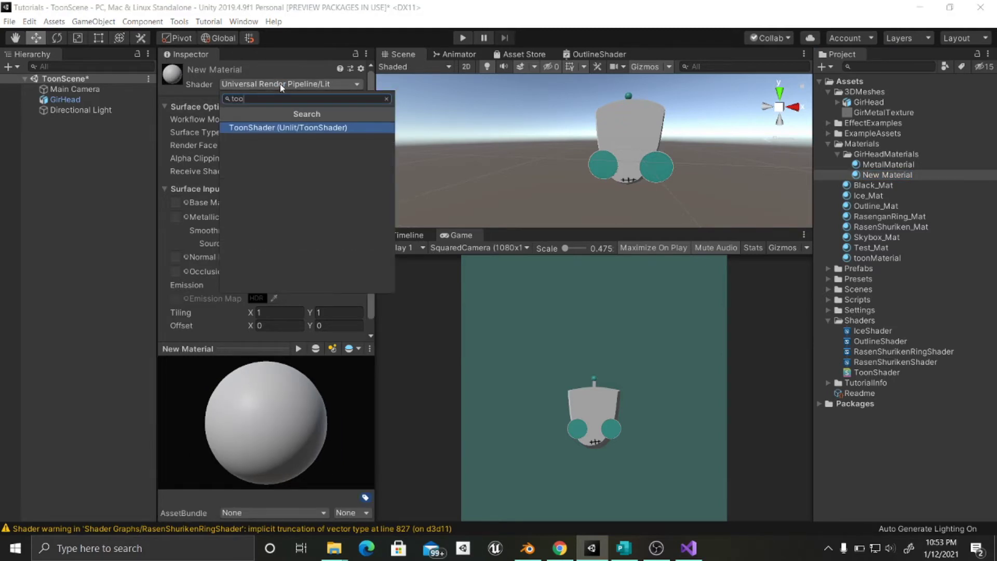
key(Return)
Change the new material's colour from red to teal 548C81.
click(345, 106)
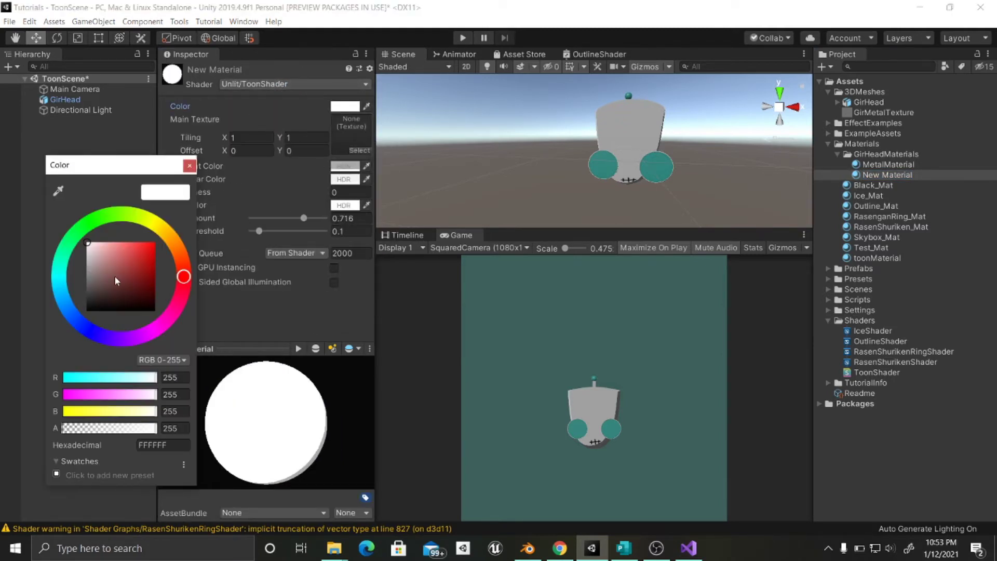
mouse_move(188, 281)
mouse_down()
mouse_move(57, 323)
mouse_move(62, 257)
mouse_move(119, 272)
mouse_up()
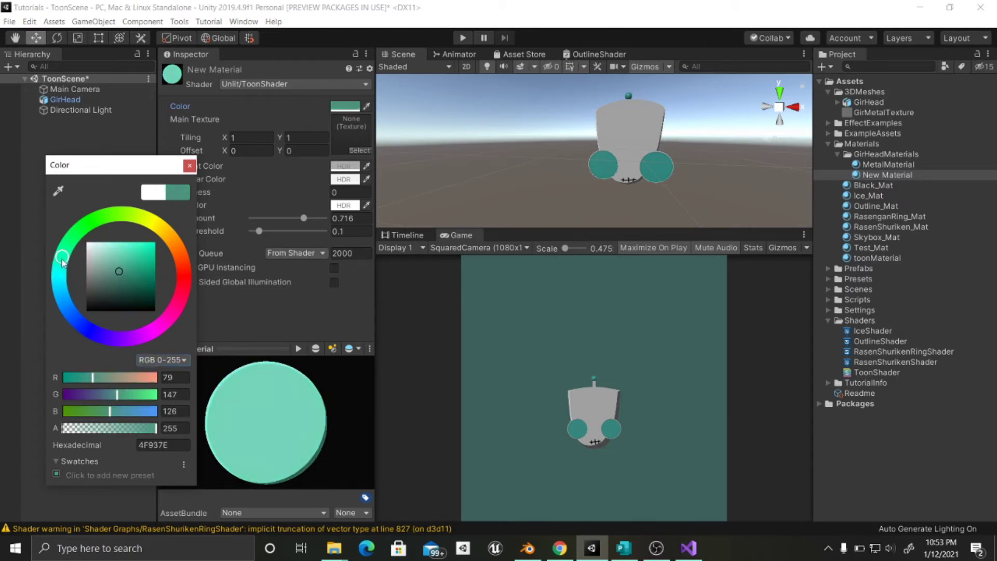
mouse_move(63, 259)
mouse_down()
mouse_move(62, 268)
mouse_move(114, 273)
mouse_up()
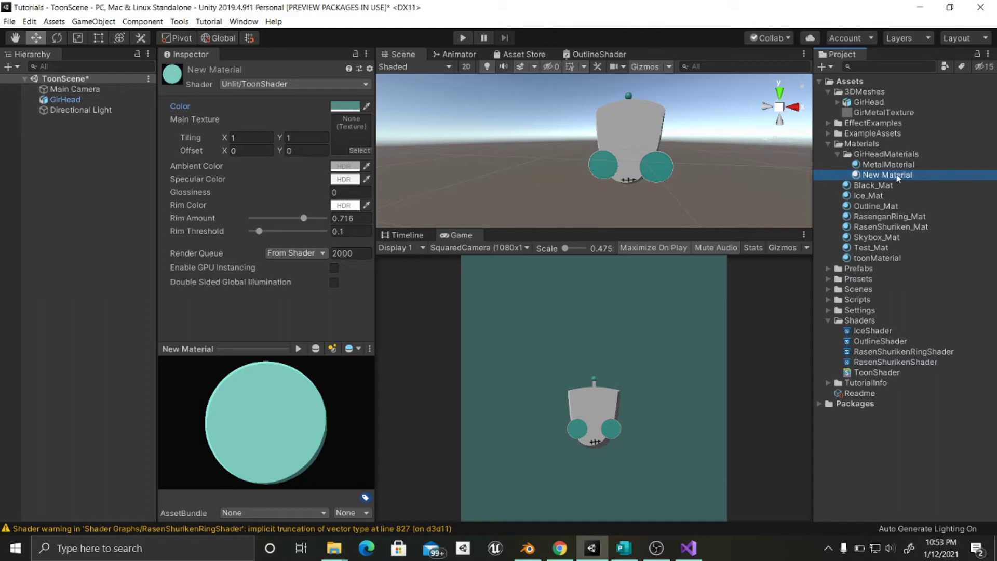
Rename the material GreenMaterial and apply it to the robot head's ears.
click(901, 178)
text(Gree)
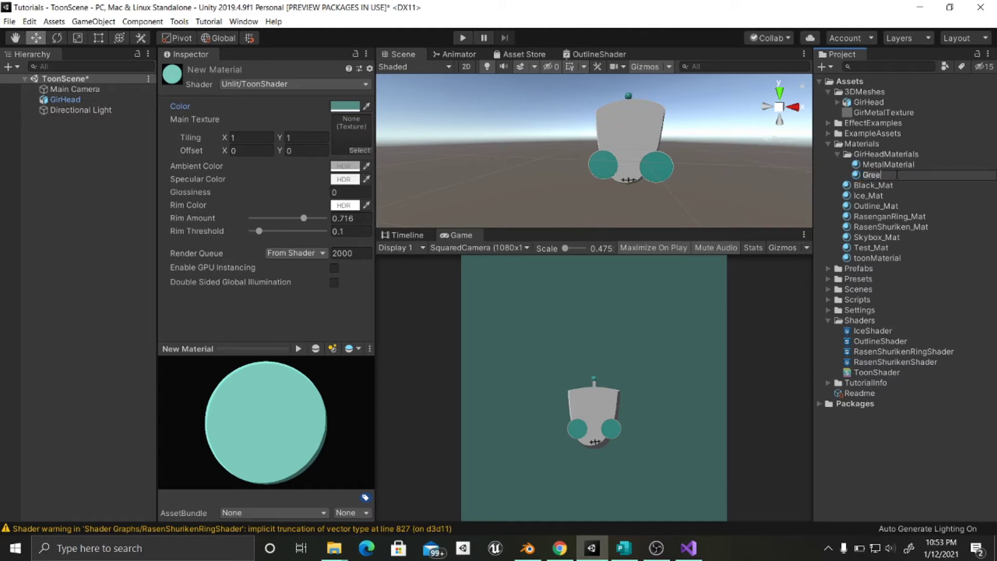
text(nMaterial)
key(Return)
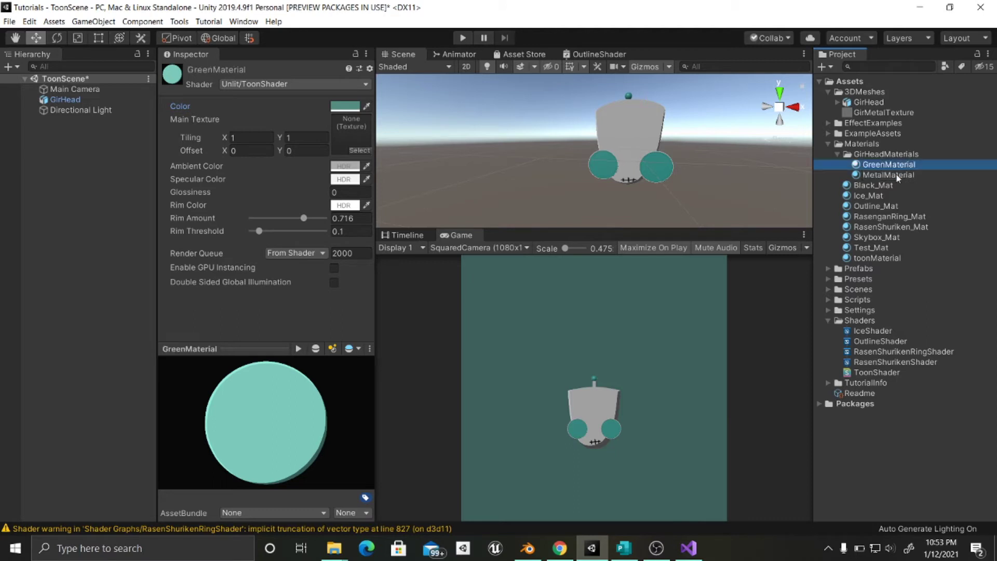
drag(874, 166, 631, 155)
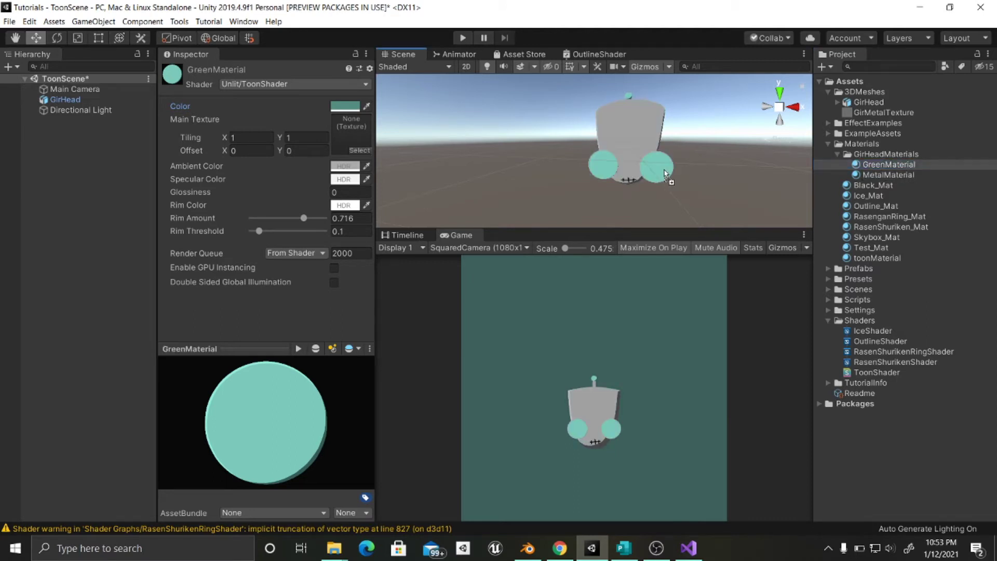
alt+drag(731, 163, 680, 151)
scroll(681, 151, up, 3)
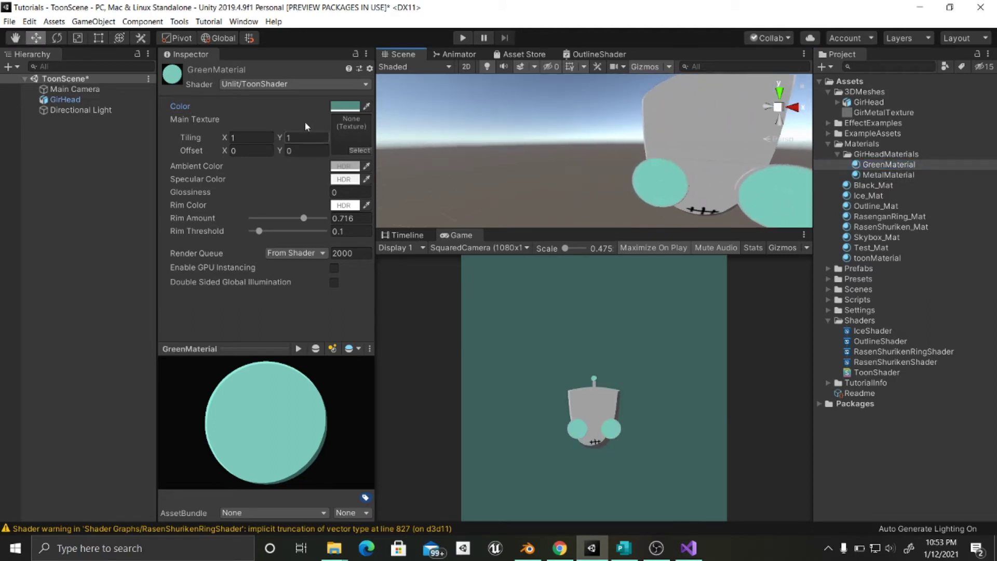
Darken GreenMaterial's colour to 287667.
click(345, 106)
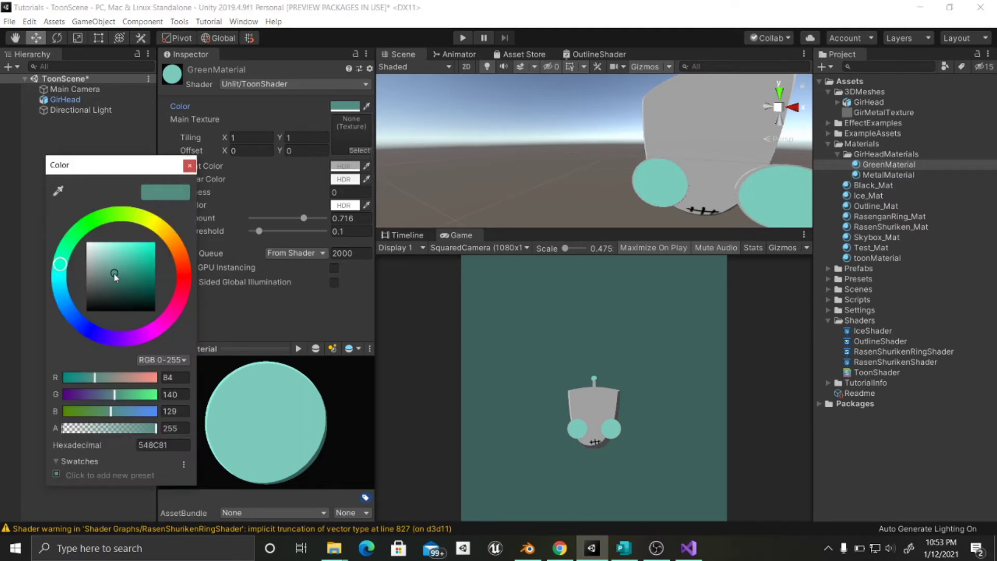
mouse_move(114, 273)
mouse_down()
mouse_move(108, 280)
mouse_move(133, 278)
mouse_up()
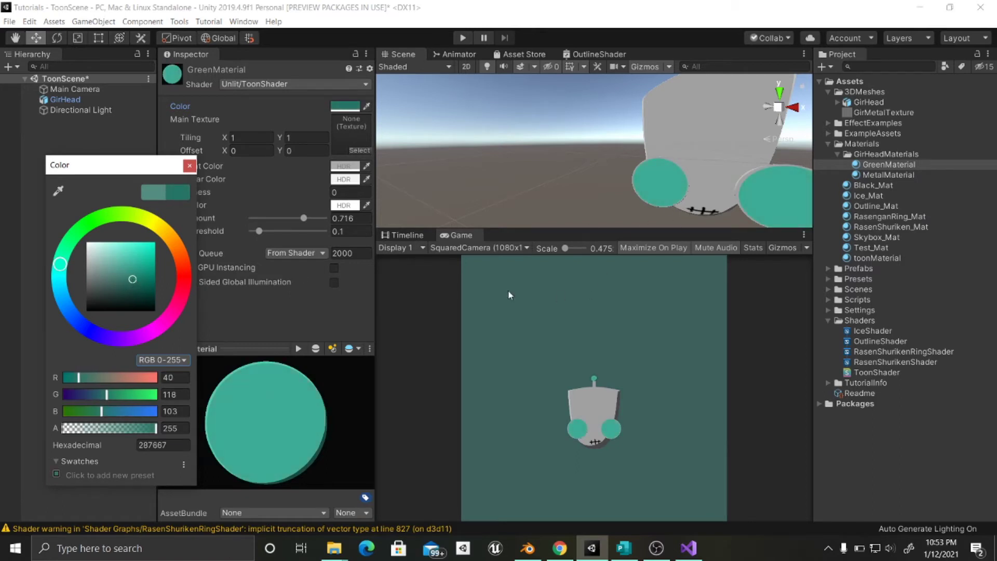
click(190, 165)
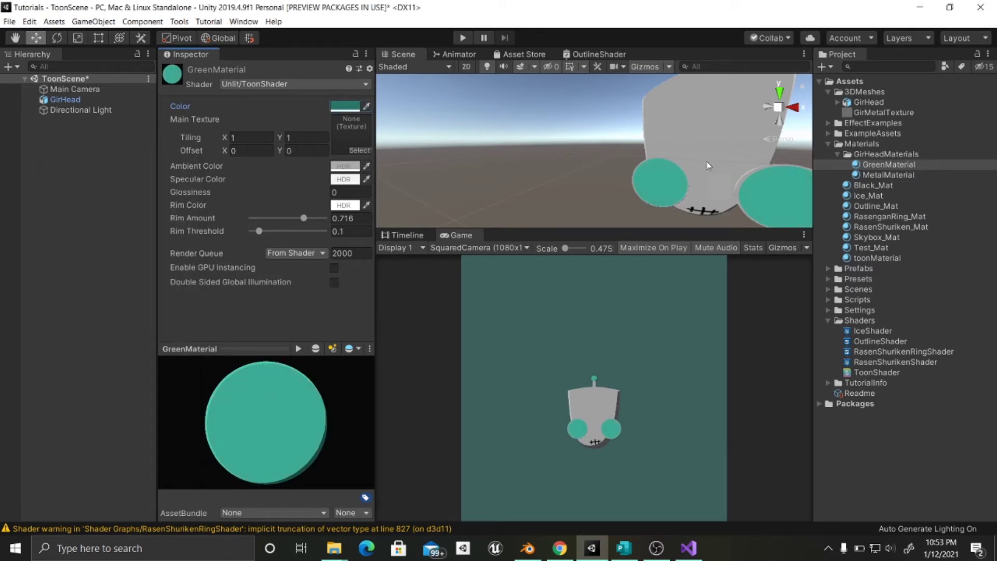
alt+drag(710, 165, 629, 153)
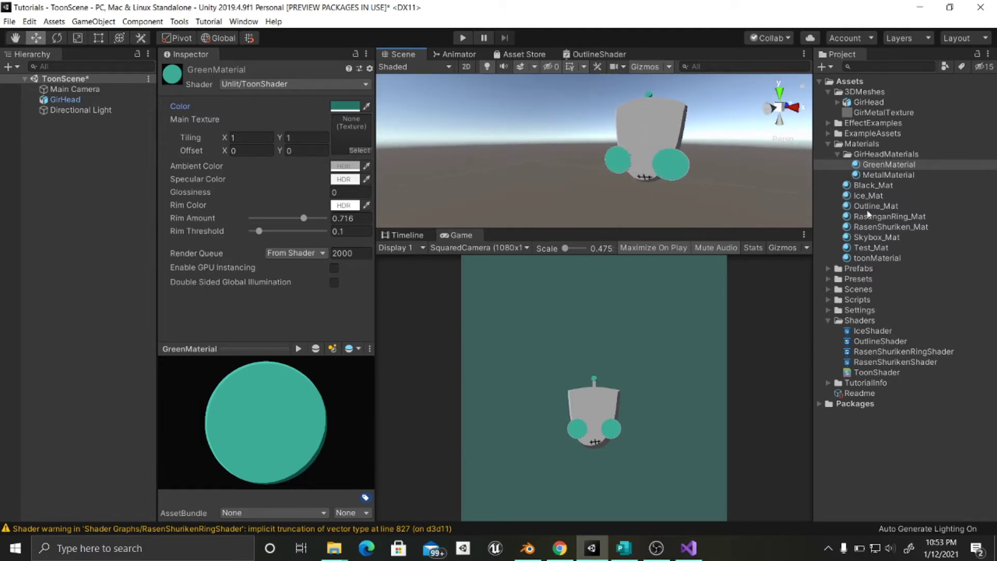
Collapse the Materials folder and delete the existing OutlineShader asset.
click(829, 142)
click(830, 142)
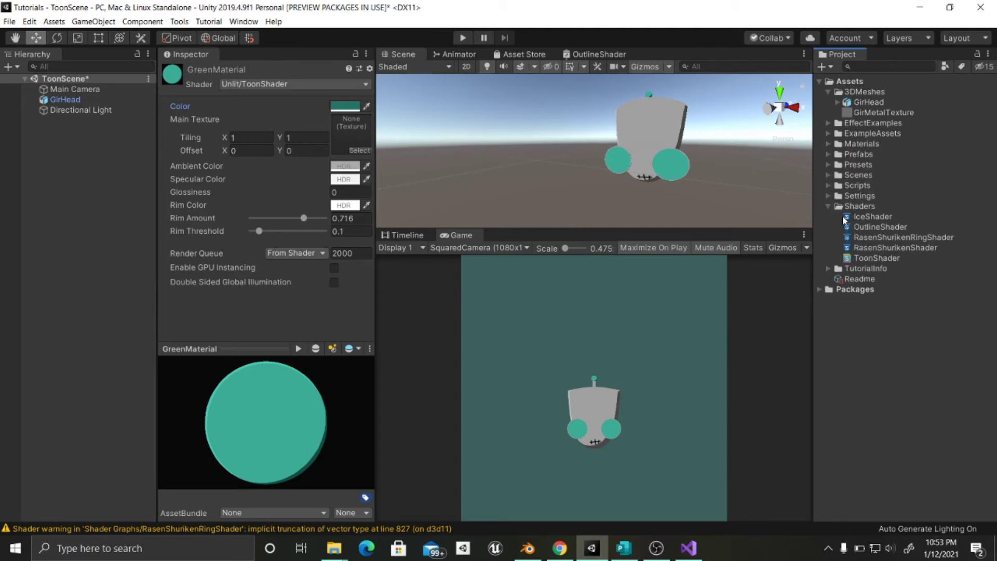
click(857, 232)
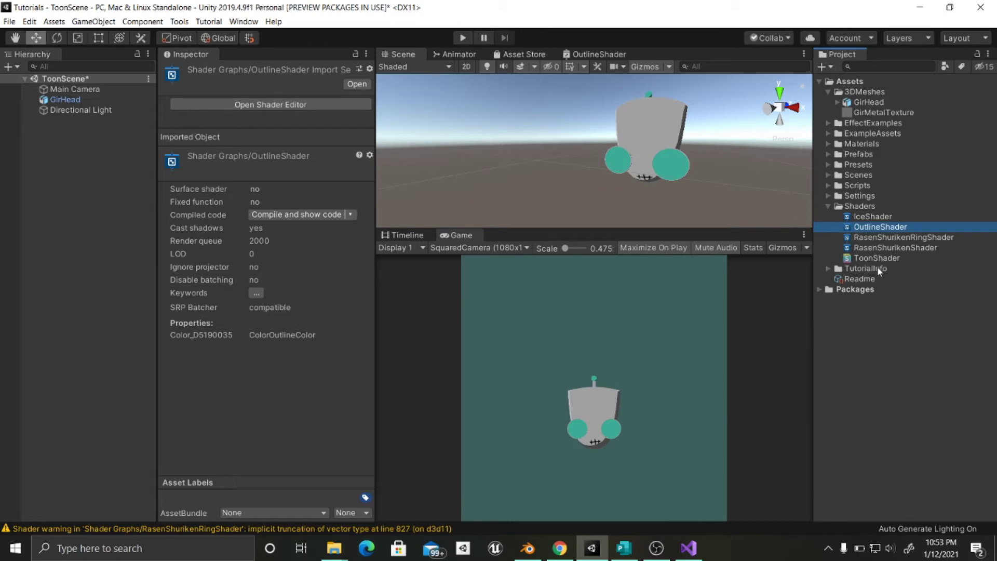
key(Delete)
key(Return)
Create an unlit shader graph in Shaders, then delete the unwanted New Shader Graph.
right_click(861, 205)
mouse_move(865, 217)
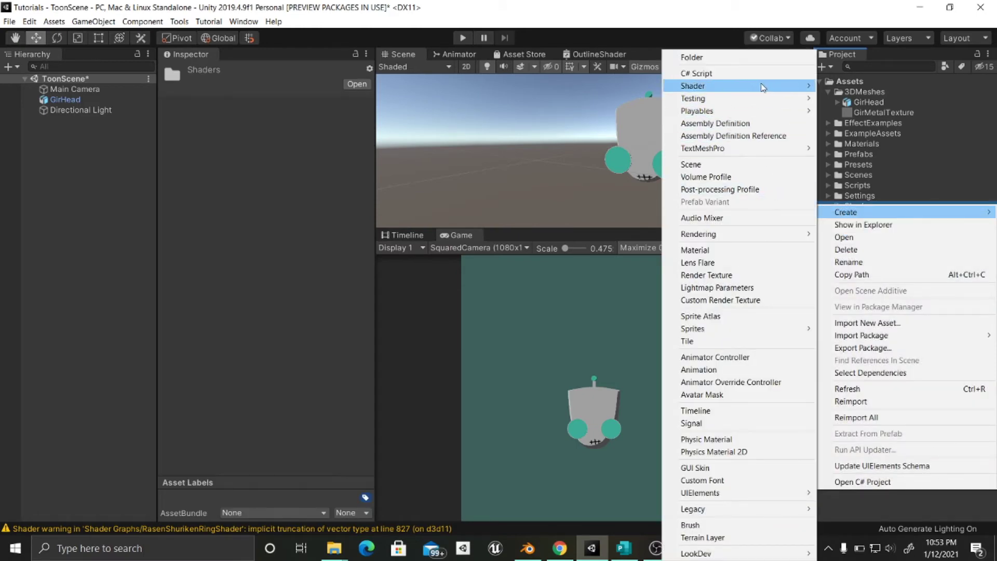
mouse_move(764, 86)
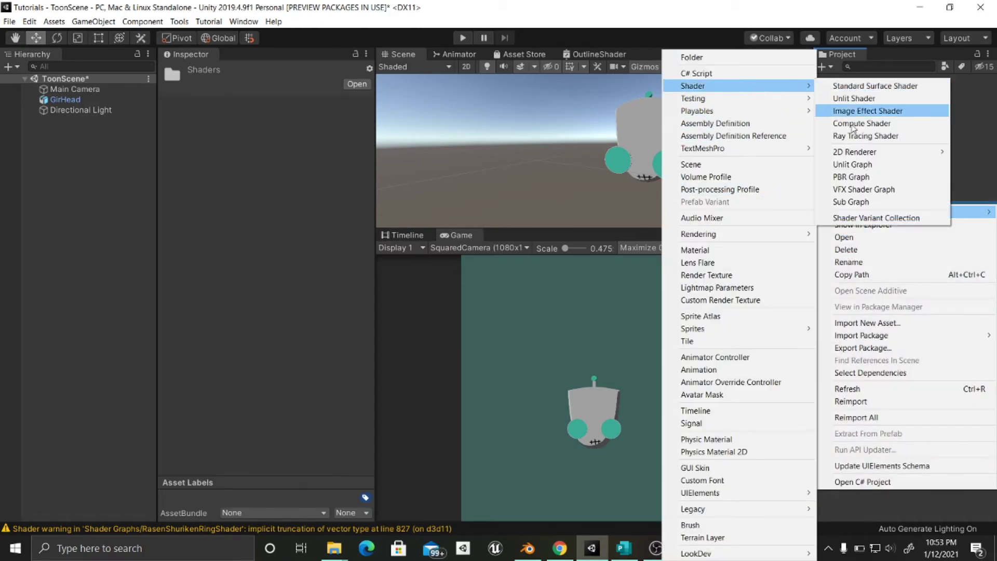
click(861, 165)
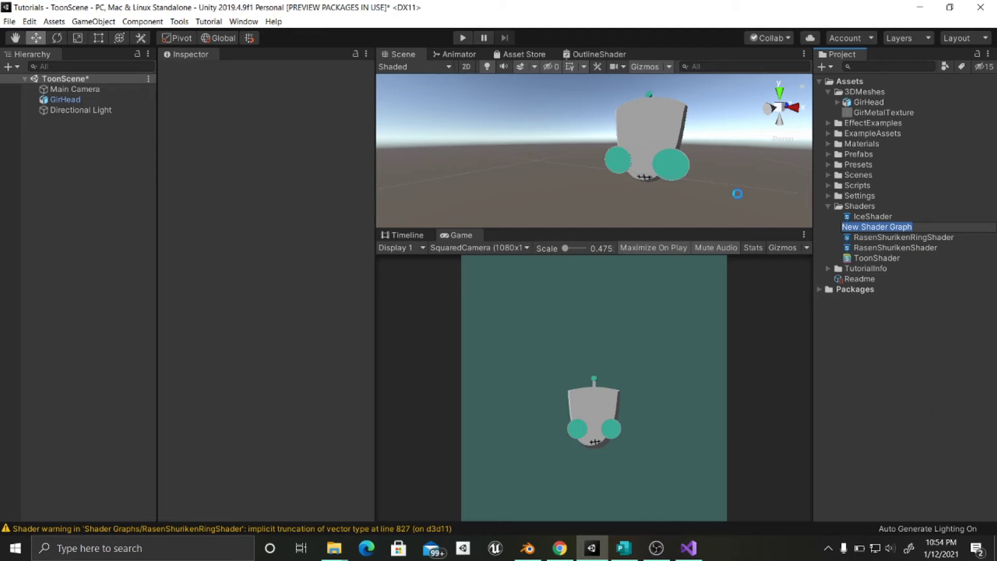
key(Return)
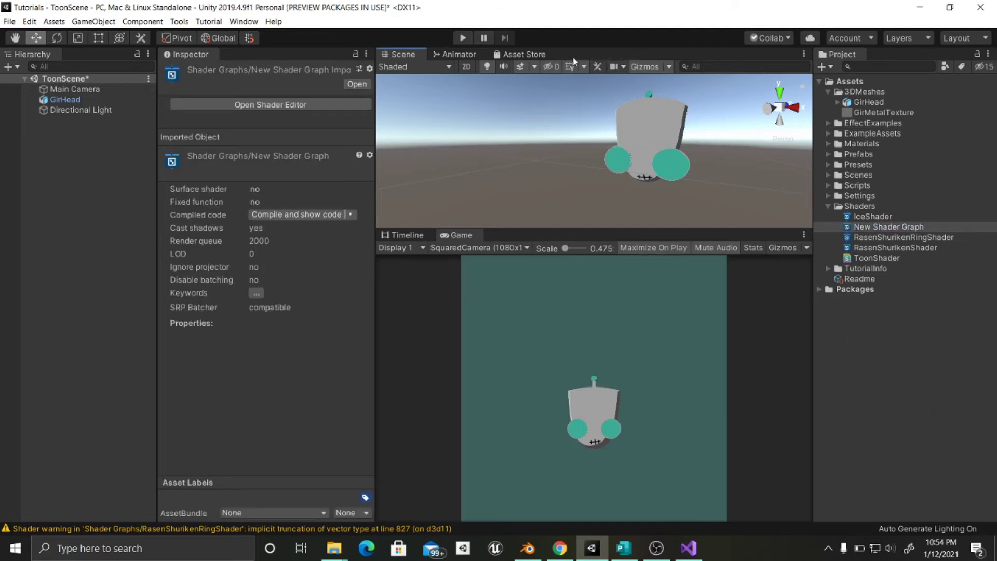
click(874, 230)
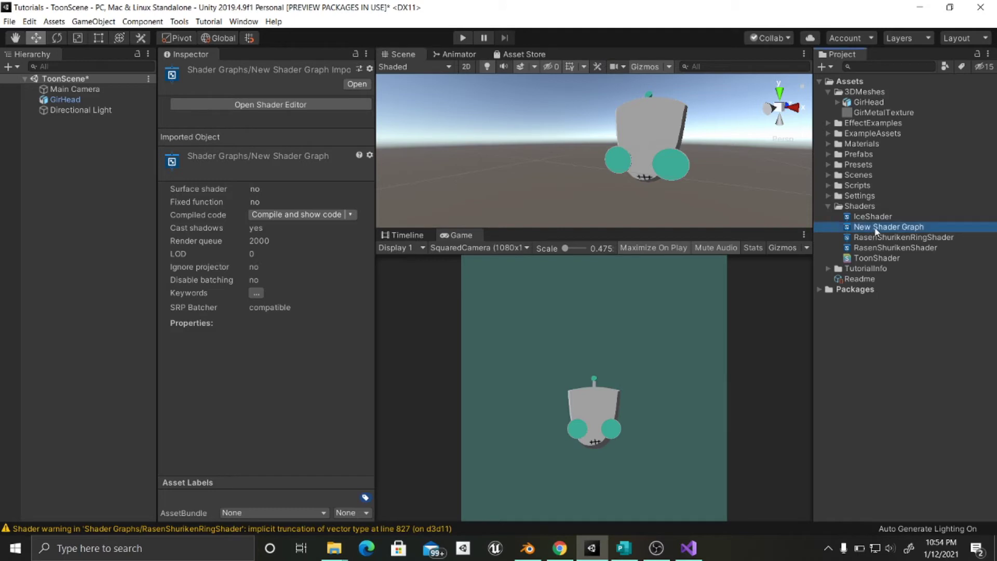
click(875, 230)
click(880, 325)
click(869, 229)
key(Delete)
click(532, 296)
Create a new unlit shader graph named OutlineShader and select it.
right_click(847, 212)
mouse_move(852, 222)
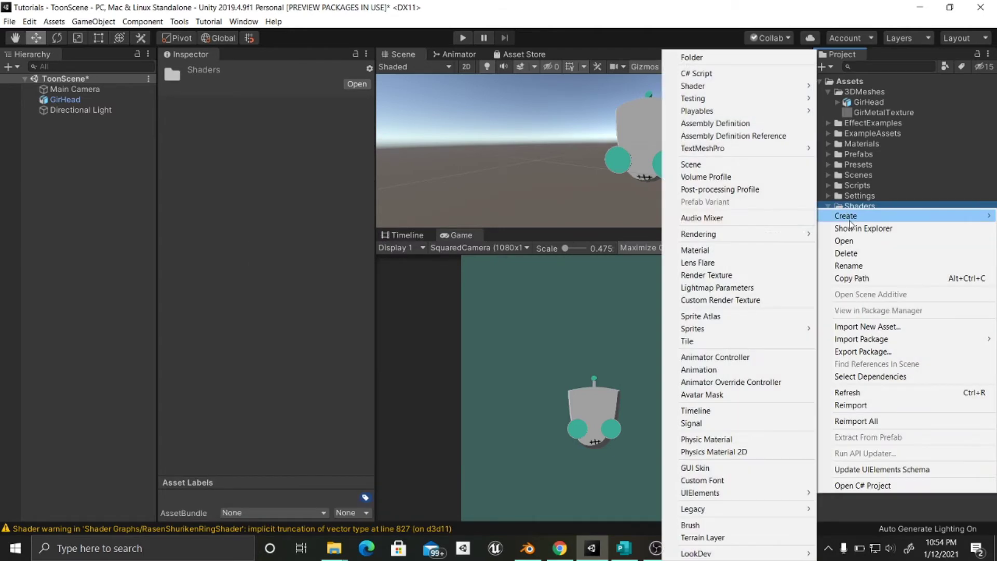
mouse_move(740, 87)
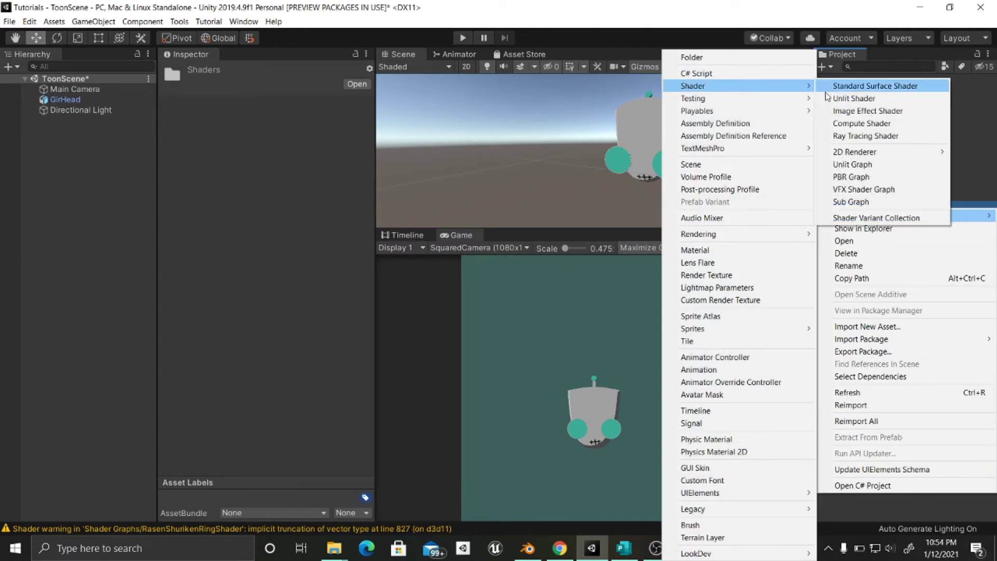
click(856, 164)
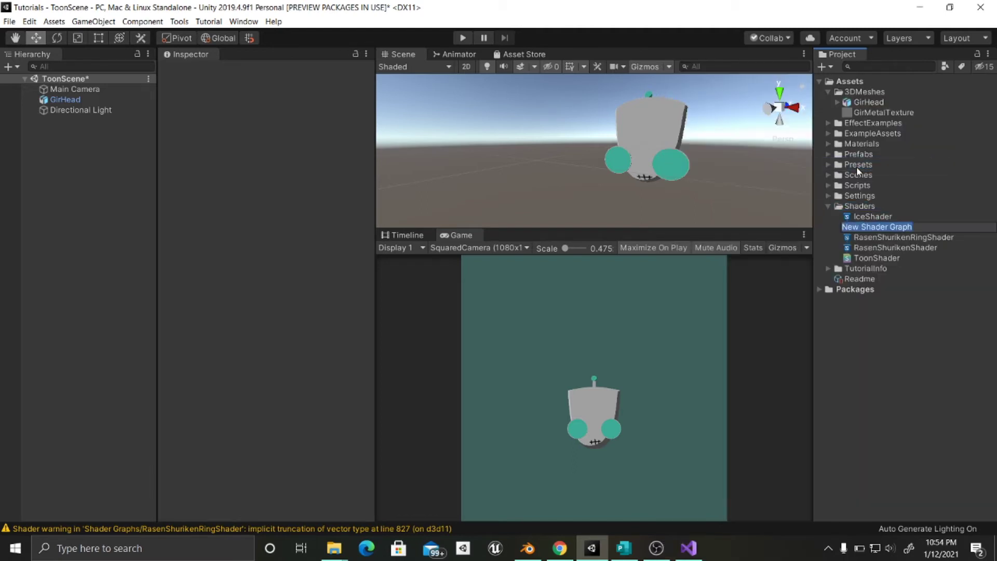
text(Outlin)
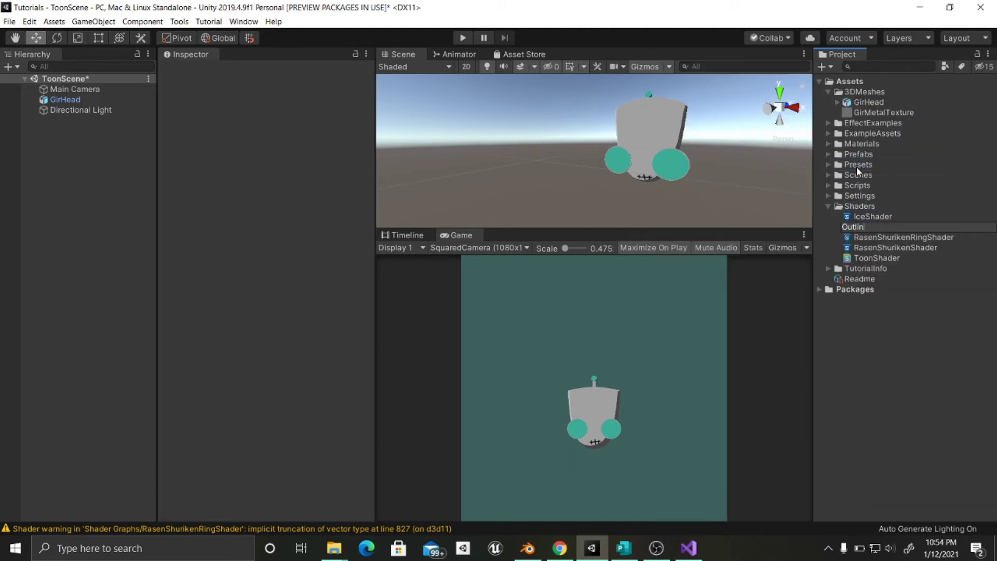
text(eShader)
key(Return)
click(859, 228)
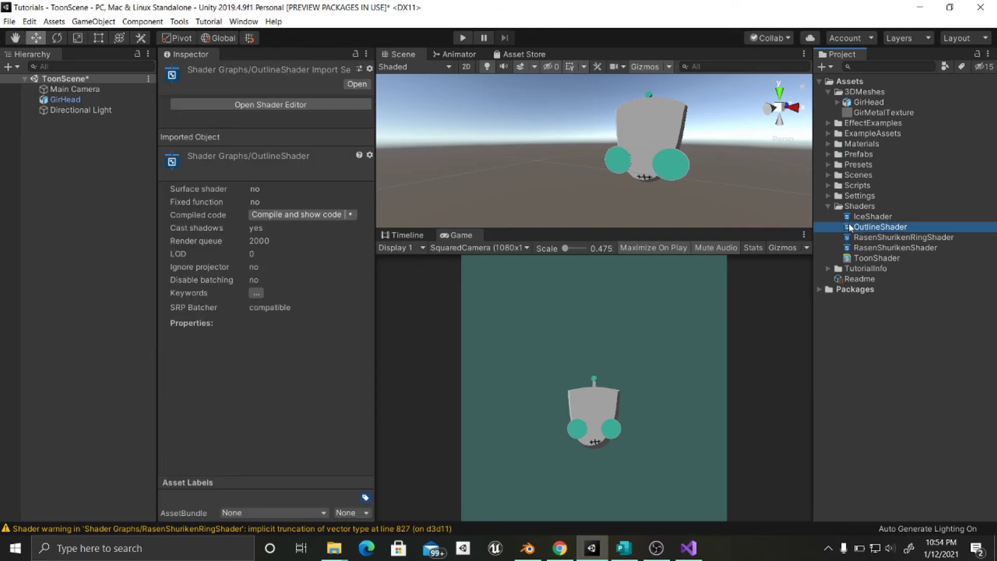
Open OutlineShader in a maximized Shader Graph editor, with the Blackboard moved to the top-left.
double_click(859, 229)
right_click(598, 57)
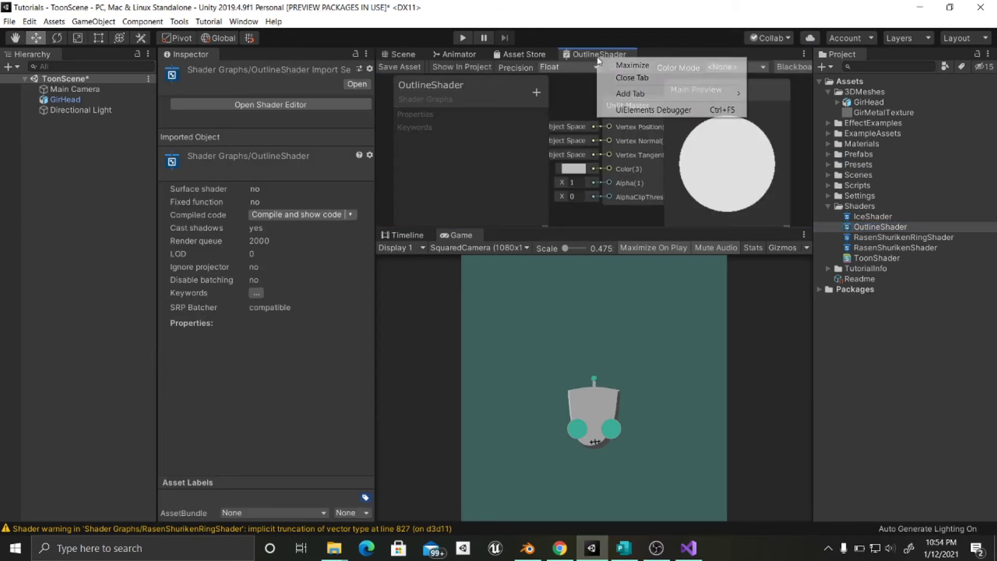
click(620, 66)
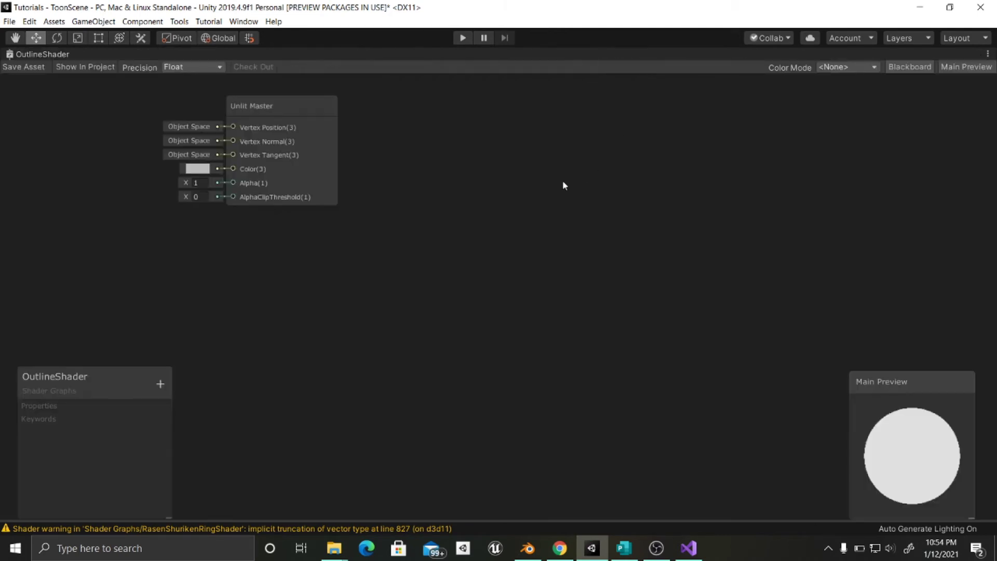
middle_drag(356, 249, 778, 314)
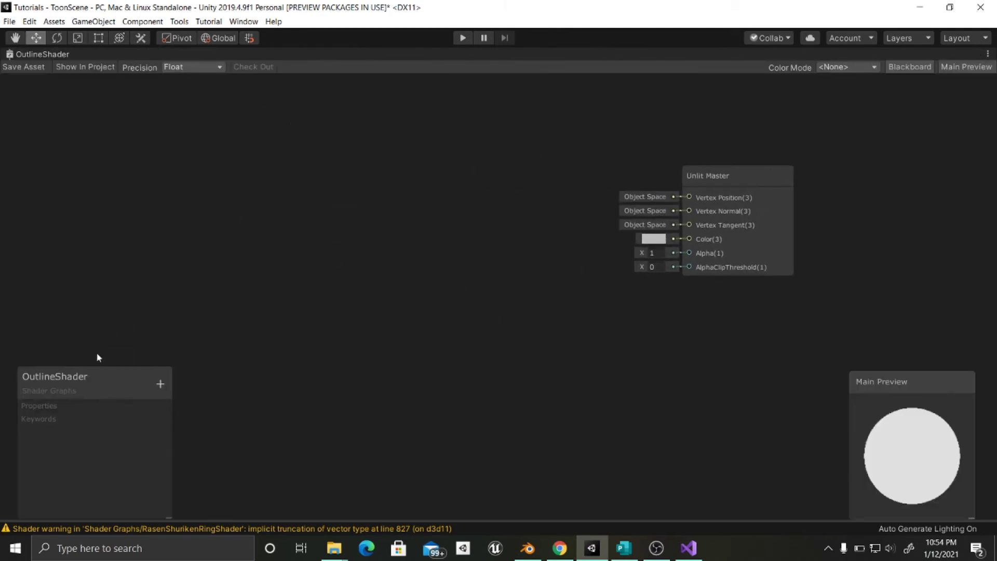
drag(98, 384, 84, 125)
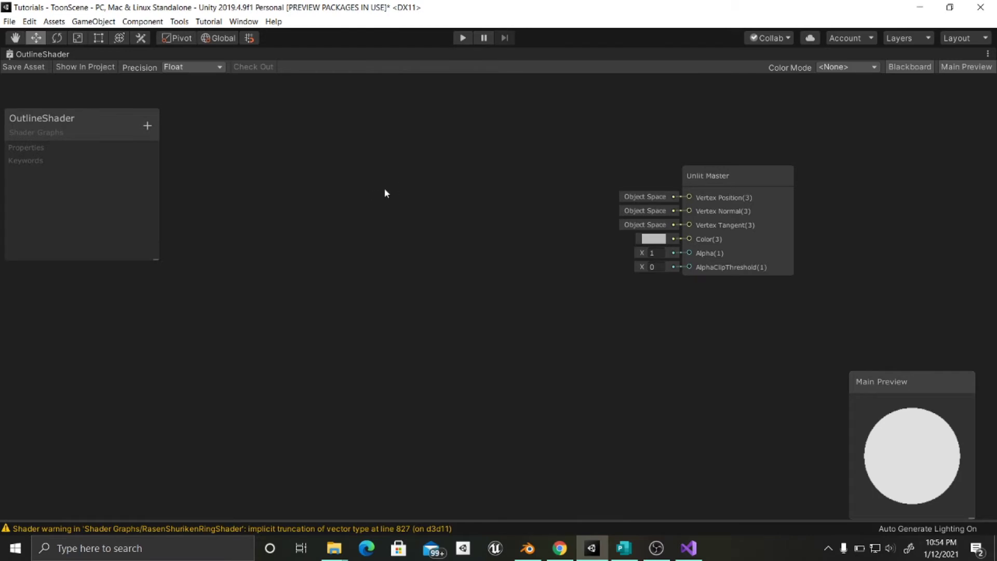
middle_drag(385, 190, 451, 259)
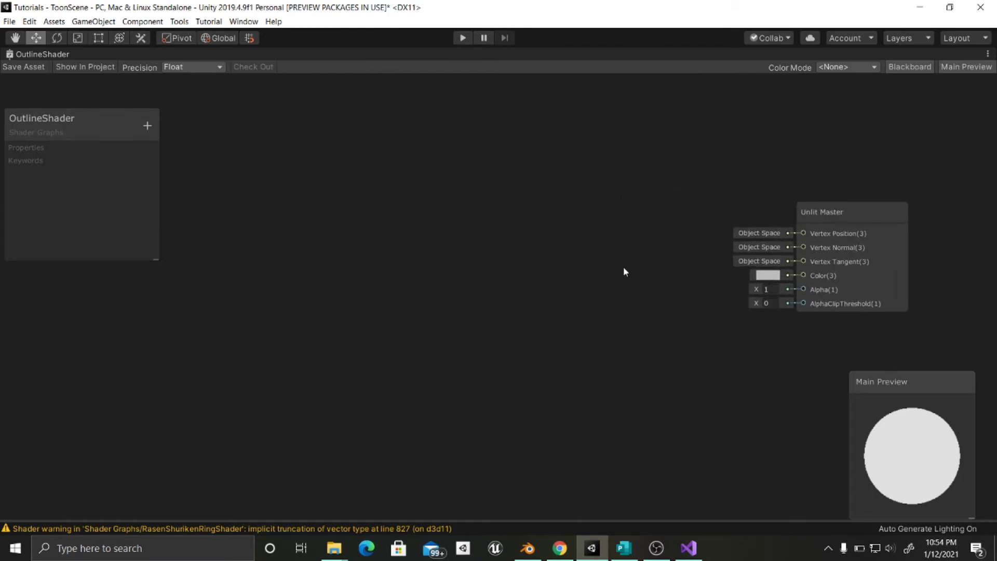
middle_drag(763, 372, 724, 377)
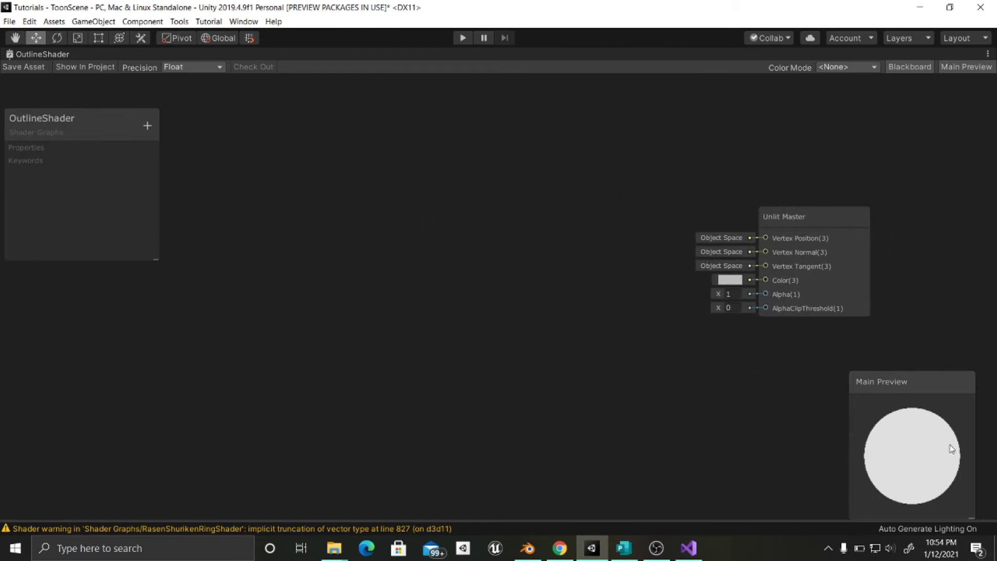
middle_drag(726, 378, 660, 386)
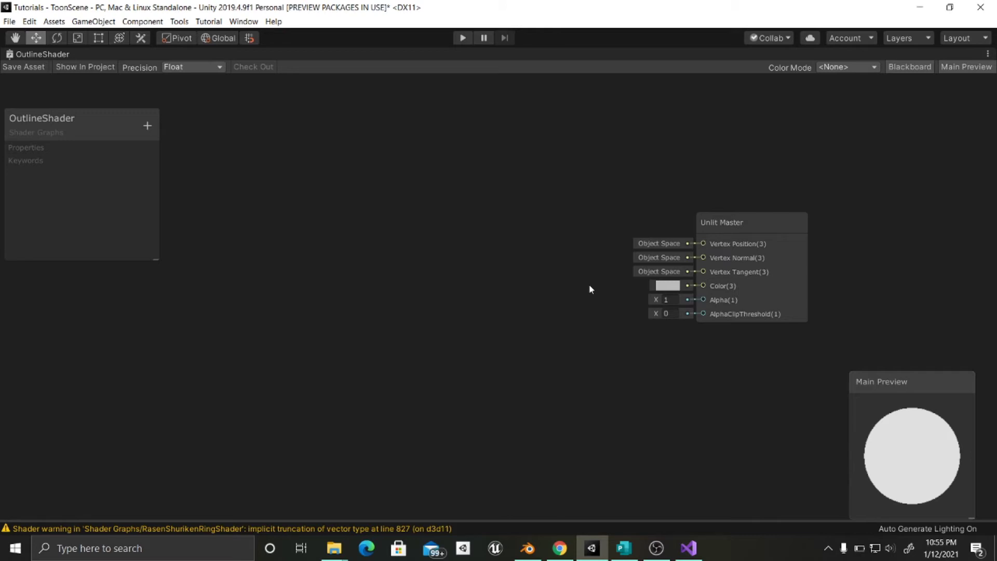
drag(133, 134, 131, 124)
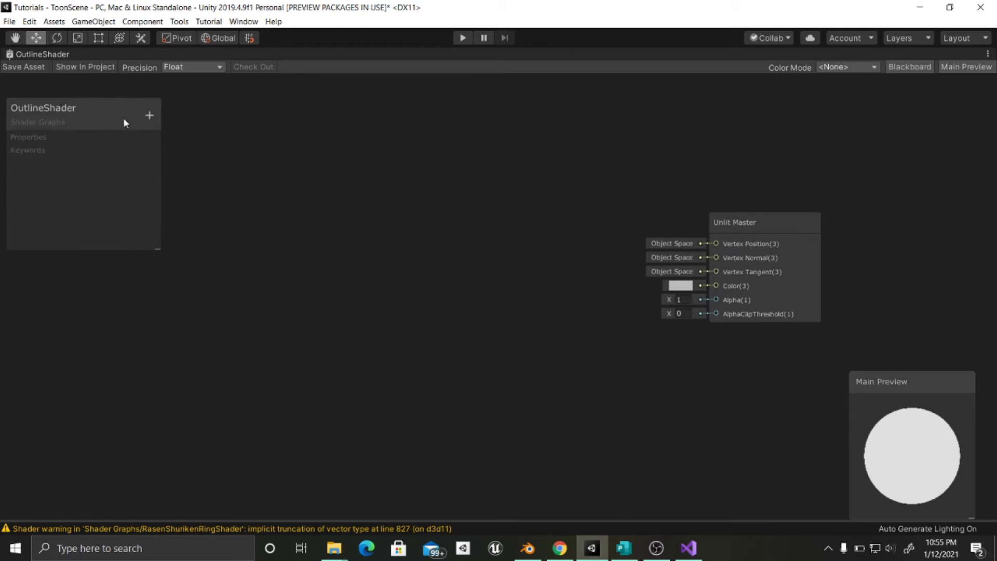
Add an exposed Vector1 property named LineThickness to the Blackboard.
click(149, 116)
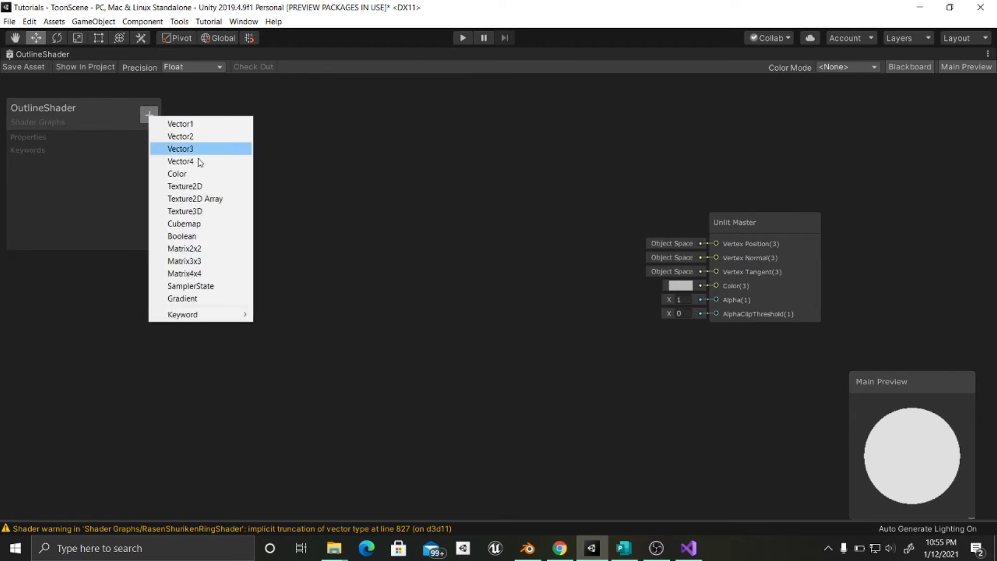
click(205, 129)
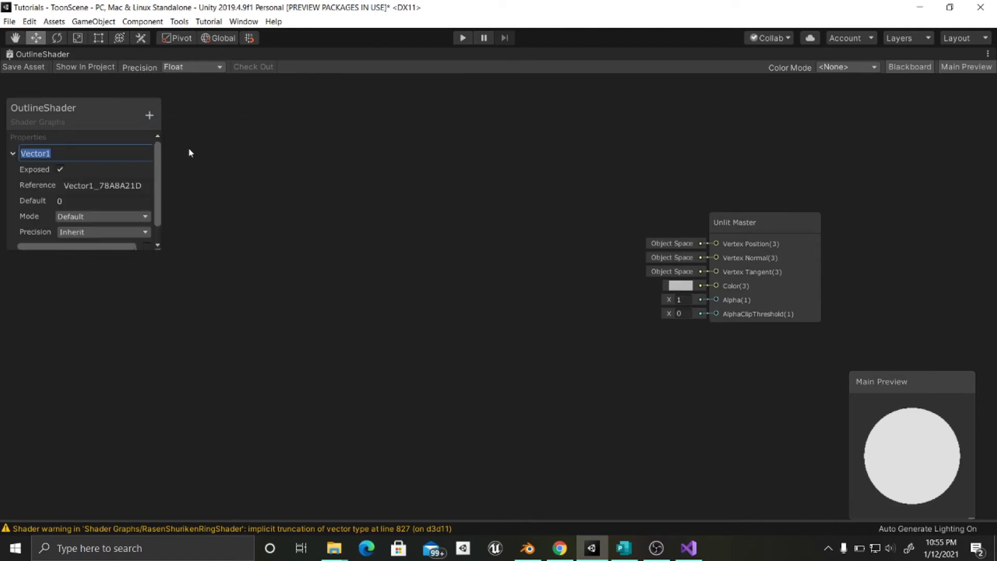
text(LineThickness)
key(Return)
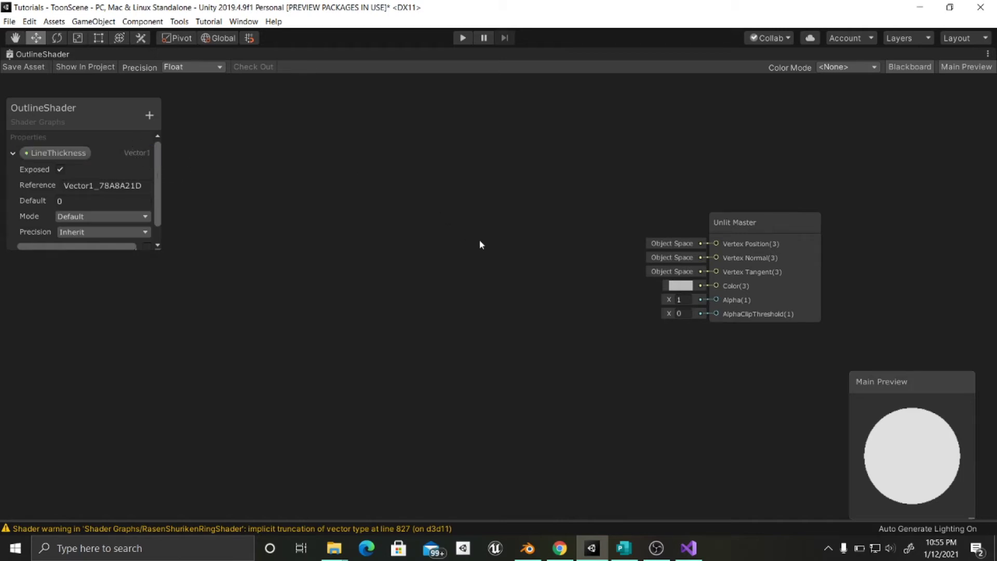
key(space)
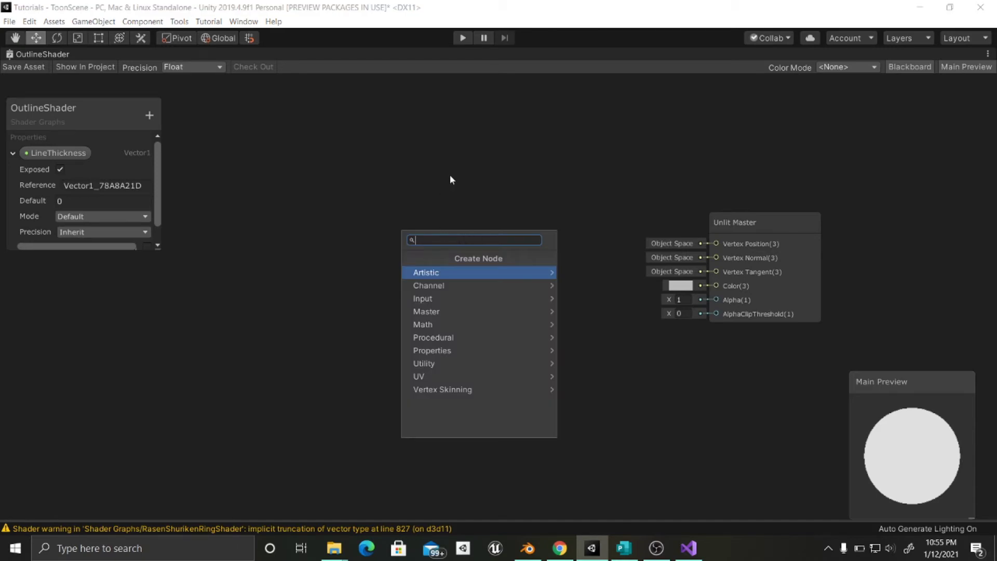
Add an Object-space Position node with collapsed preview, plus a LineThickness node.
text(position)
key(Return)
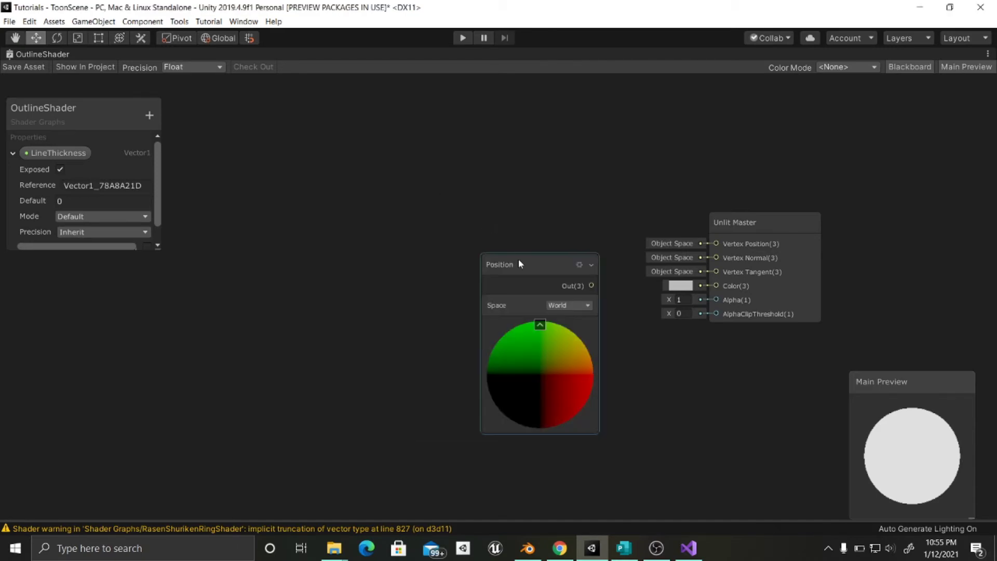
drag(518, 264, 387, 158)
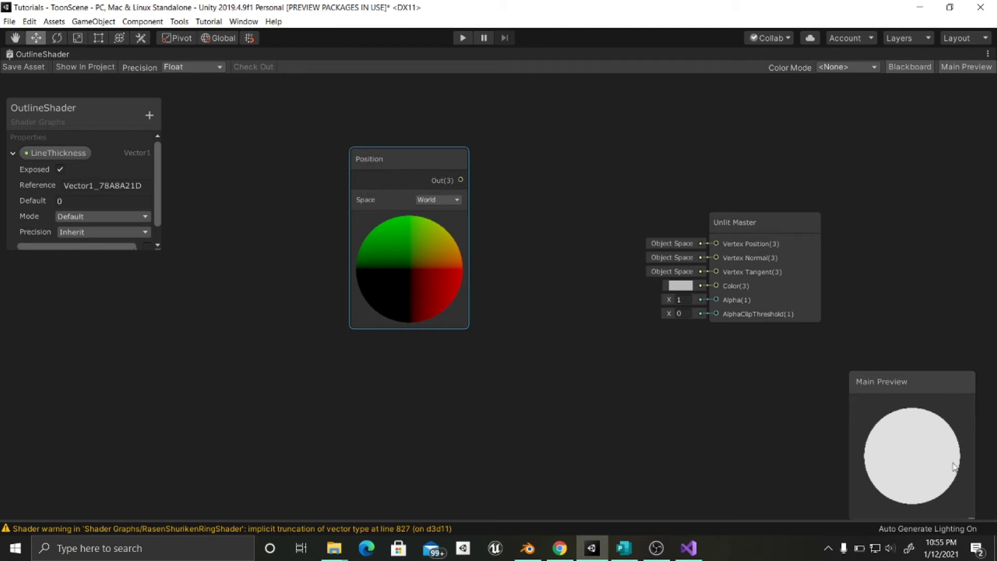
click(444, 201)
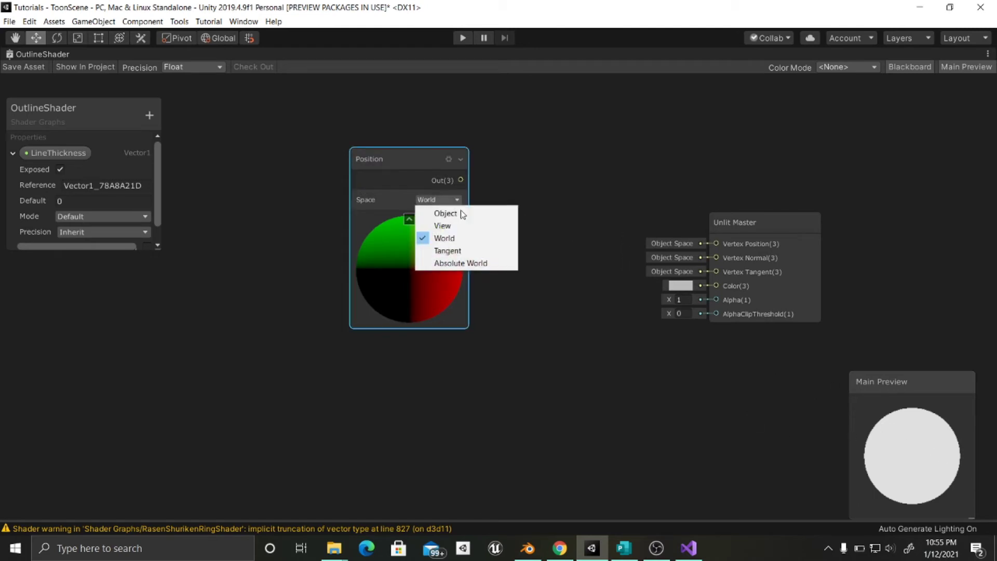
click(445, 213)
drag(433, 165, 363, 157)
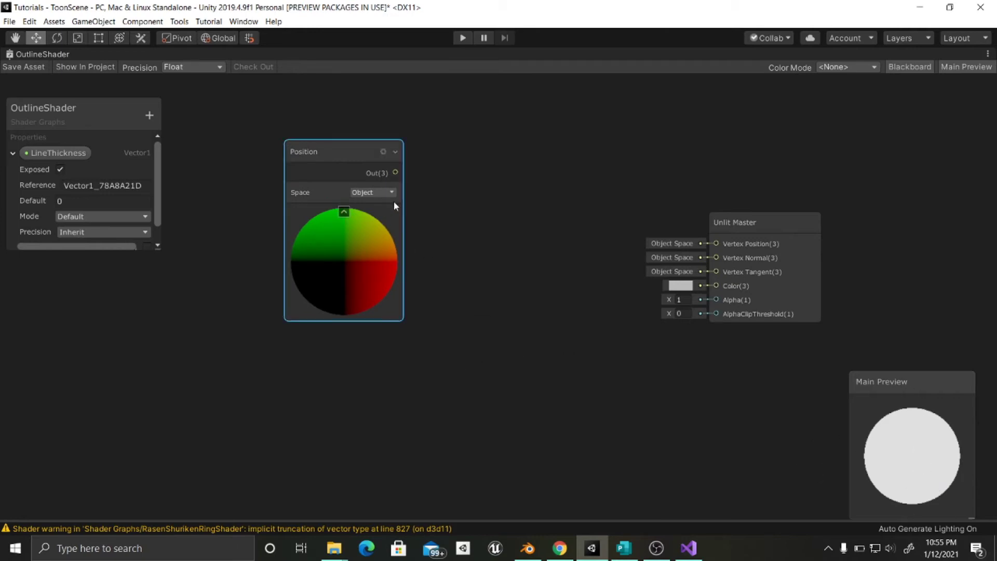
click(344, 211)
drag(343, 193, 372, 173)
click(417, 230)
drag(62, 152, 392, 239)
Add a Multiply node to the graph above the other nodes.
click(531, 221)
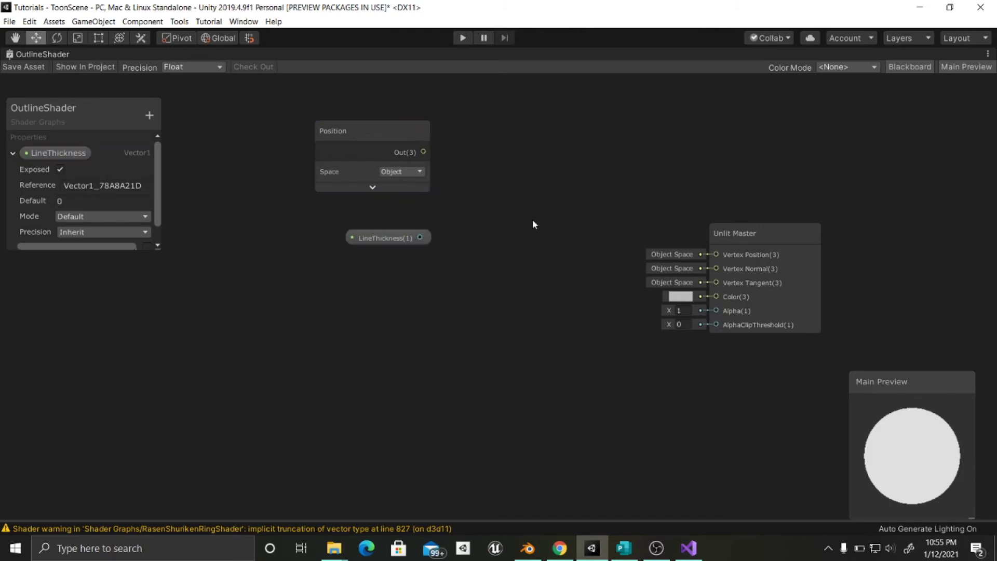
key(space)
text(m)
key(Escape)
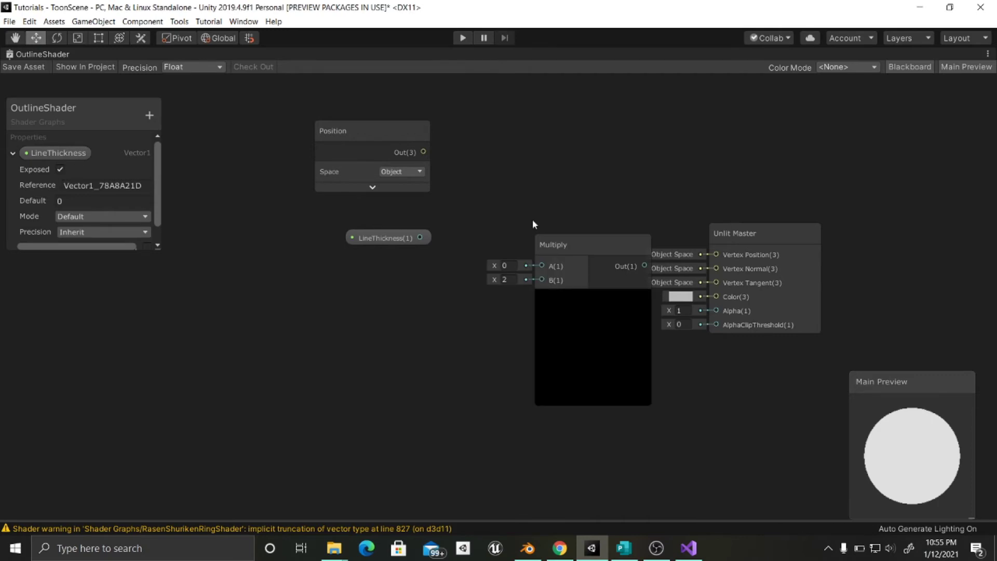
click(542, 239)
drag(542, 238, 509, 172)
Wire Position into Multiply A and LineThickness into B, then shift the three nodes right.
drag(424, 152, 507, 198)
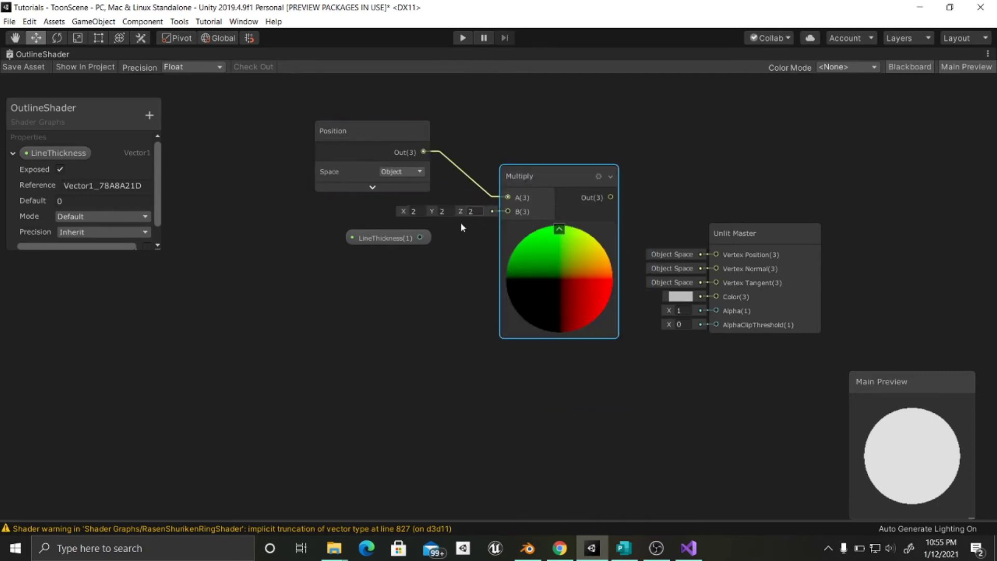
drag(420, 237, 716, 255)
click(546, 225)
drag(364, 101, 513, 228)
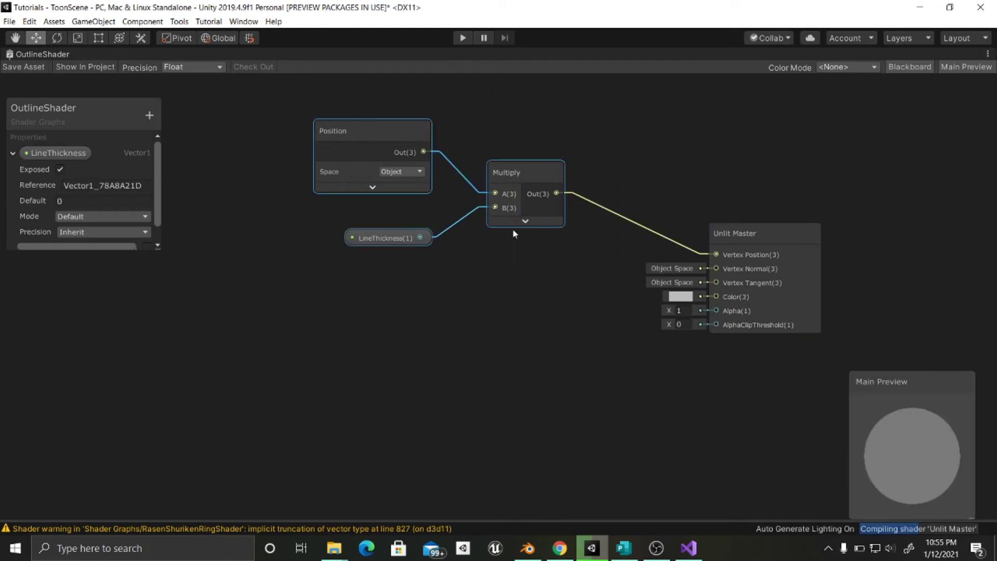
drag(513, 182, 577, 189)
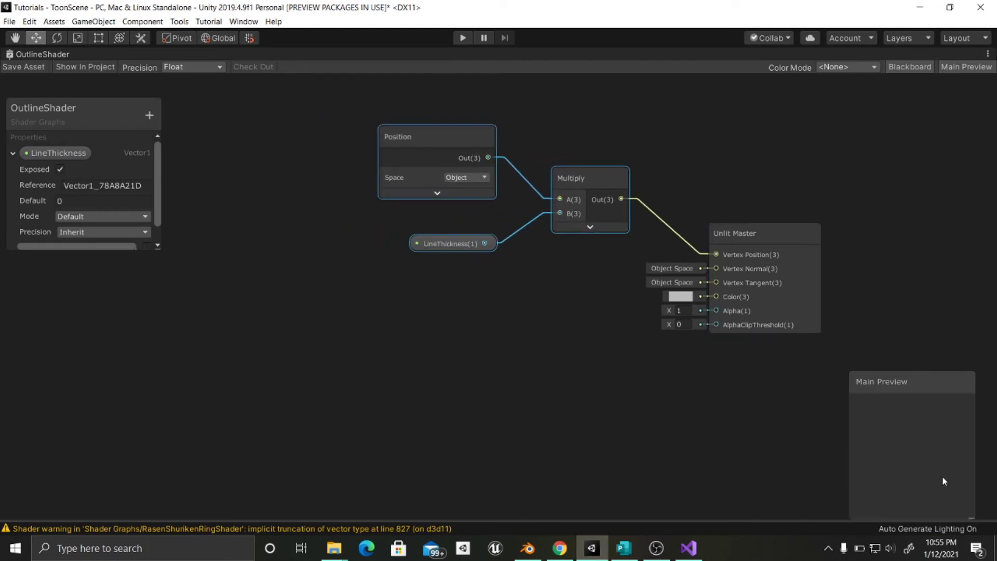
click(84, 205)
Set the LineThickness default value to 1 after briefly trying 2.
text(1)
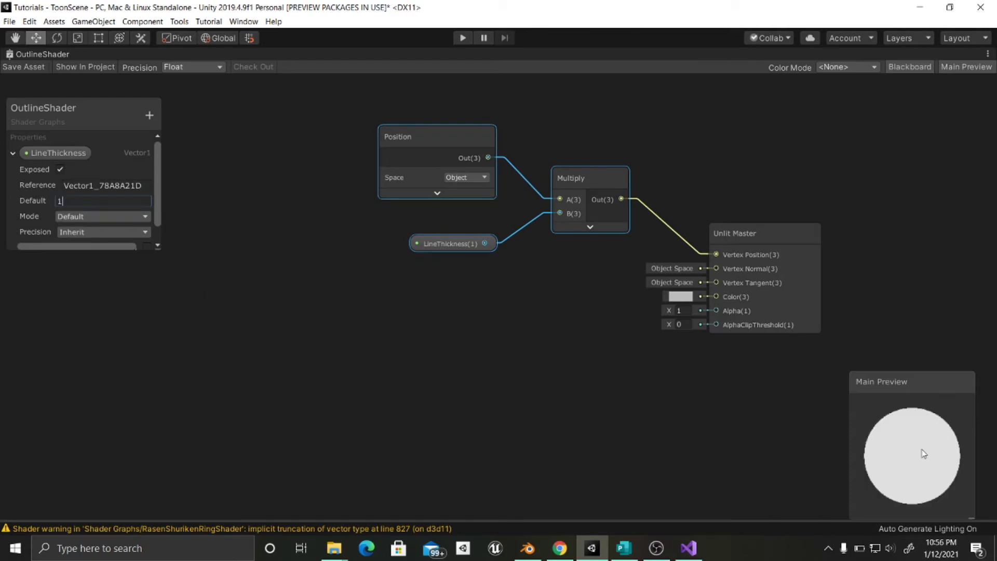
scroll(915, 452, down, 5)
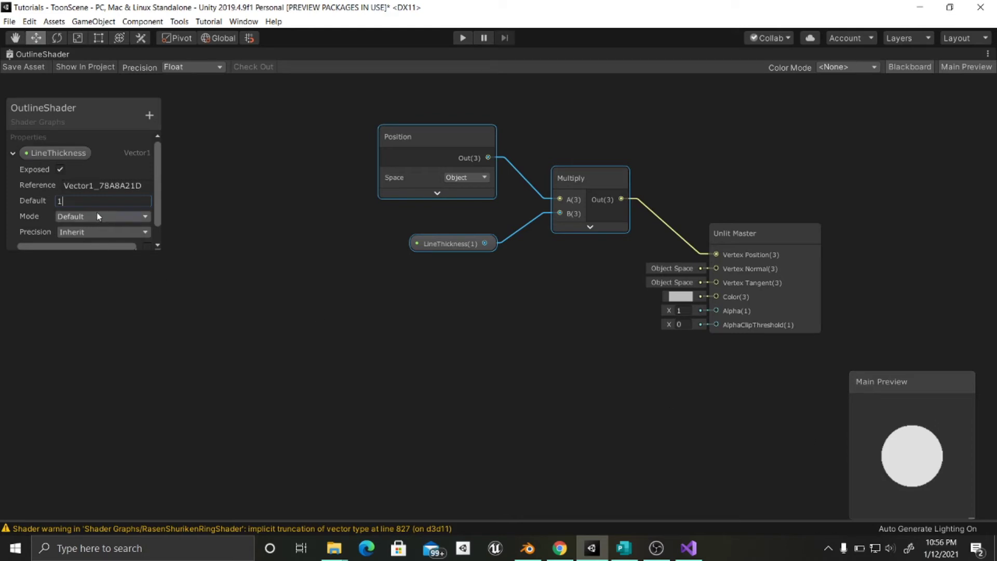
key(BackSpace)
text(2)
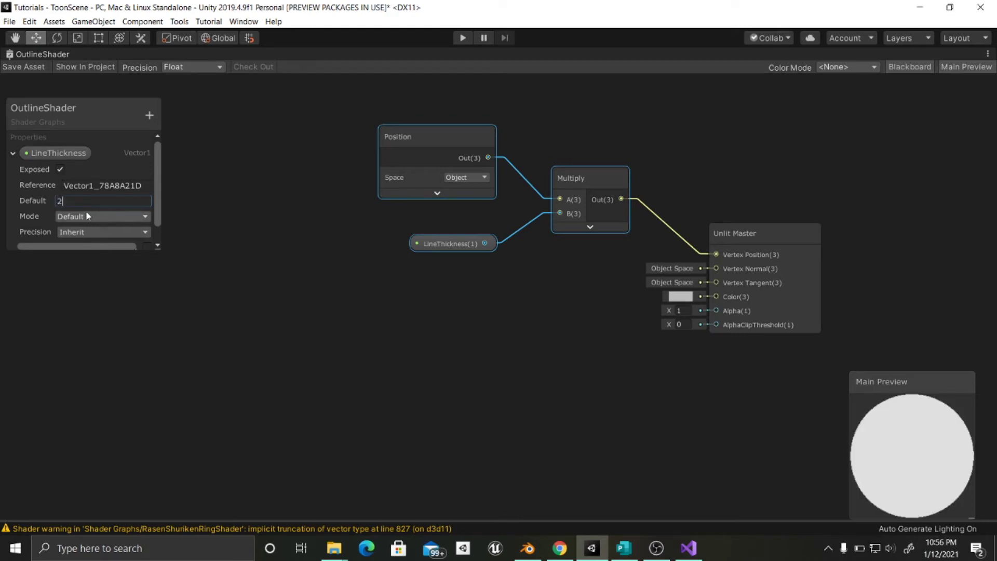
key(BackSpace)
text(1)
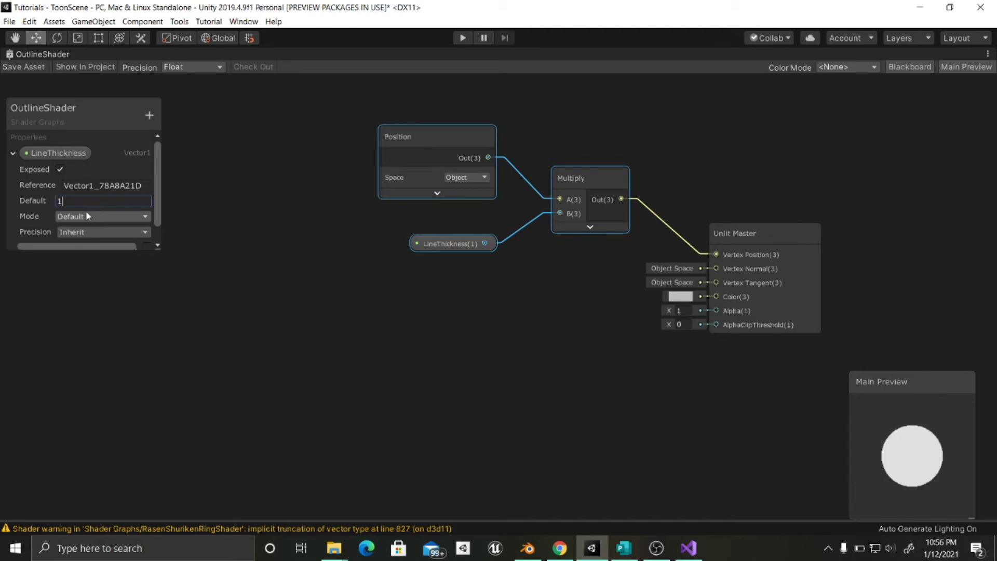
click(253, 251)
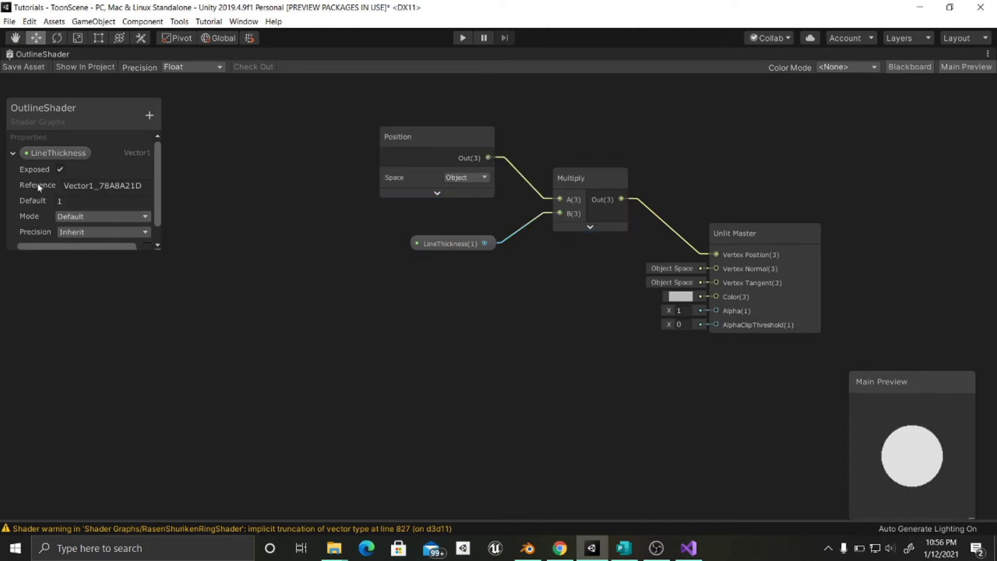
drag(157, 246, 160, 351)
Add a Color property named Color and wire its node into the Unlit Master's Color input.
click(151, 115)
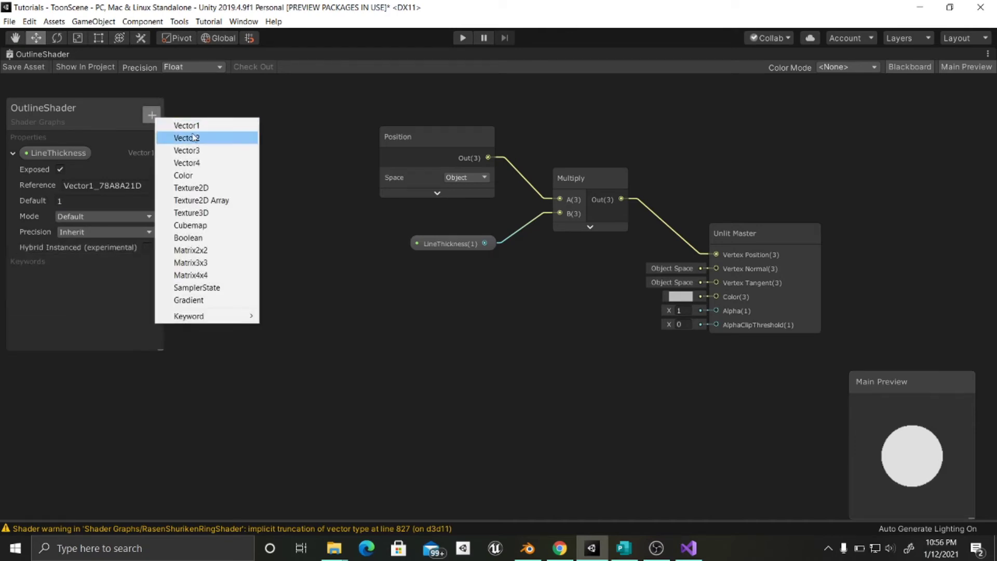
click(207, 177)
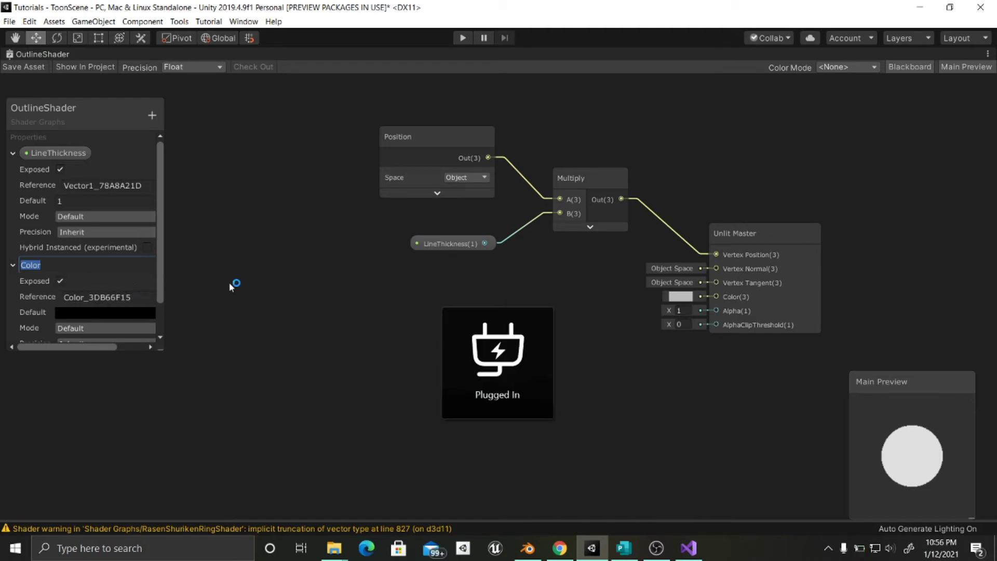
click(190, 297)
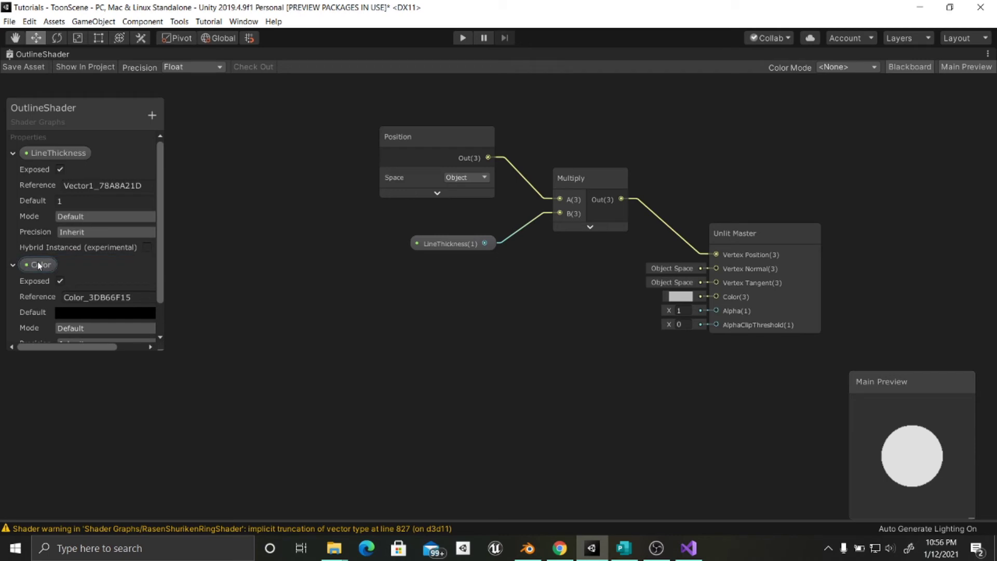
drag(40, 265, 716, 296)
drag(513, 306, 565, 296)
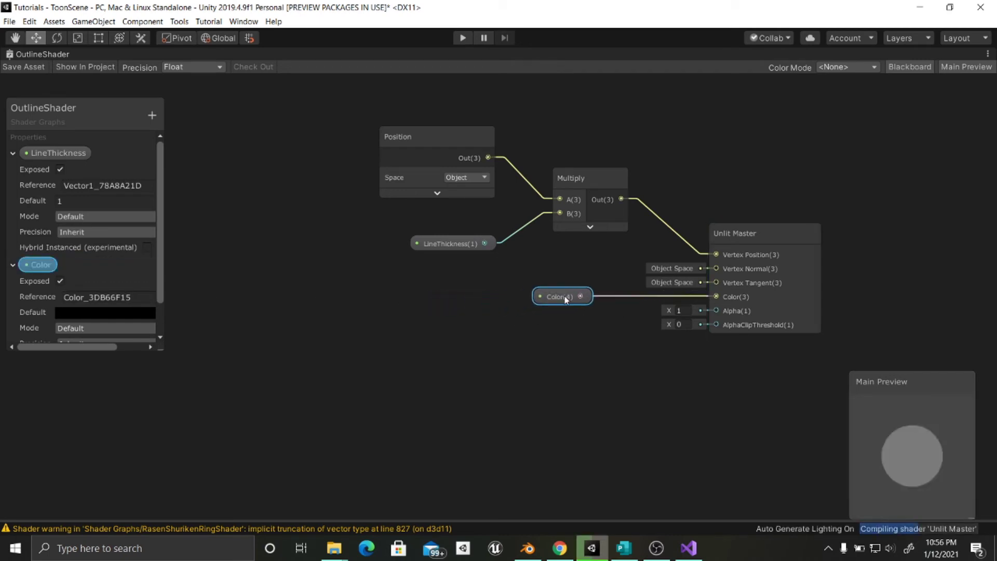
click(597, 303)
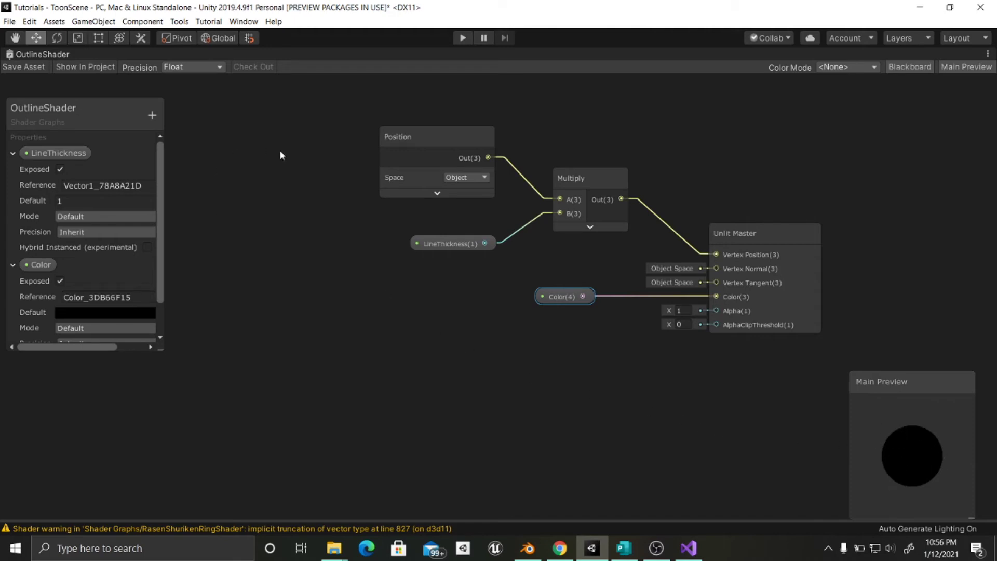
Restore the OutlineShader graph from maximized, move Main Preview aside, and pan to the Unlit Master.
right_click(48, 53)
click(70, 58)
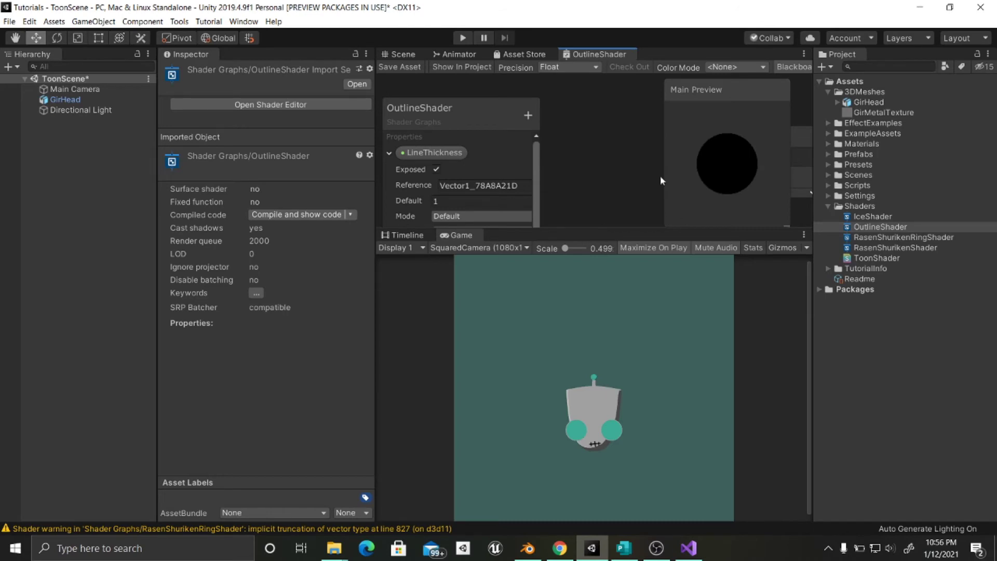
scroll(573, 163, down, 4)
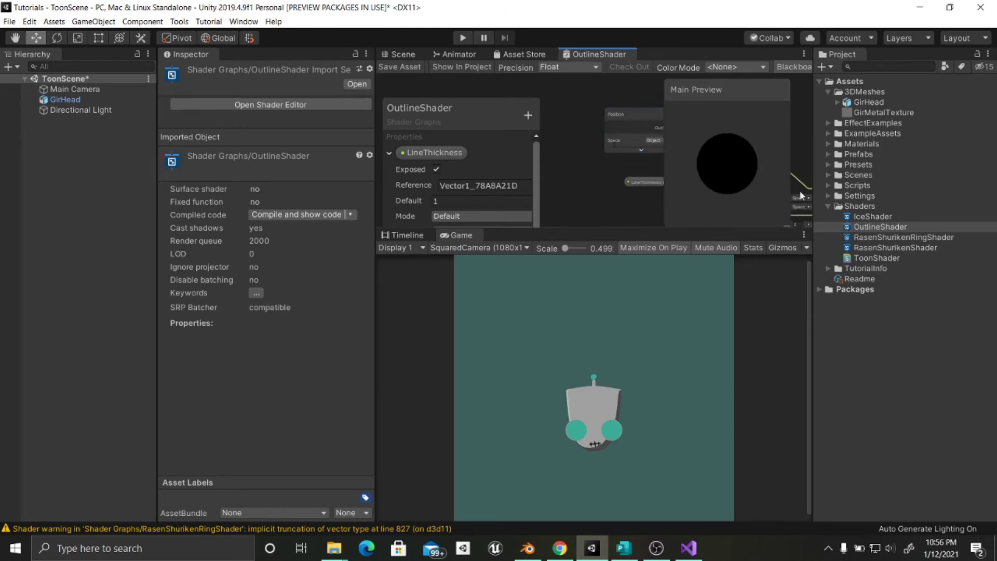
drag(742, 99, 803, 154)
middle_drag(643, 175, 555, 167)
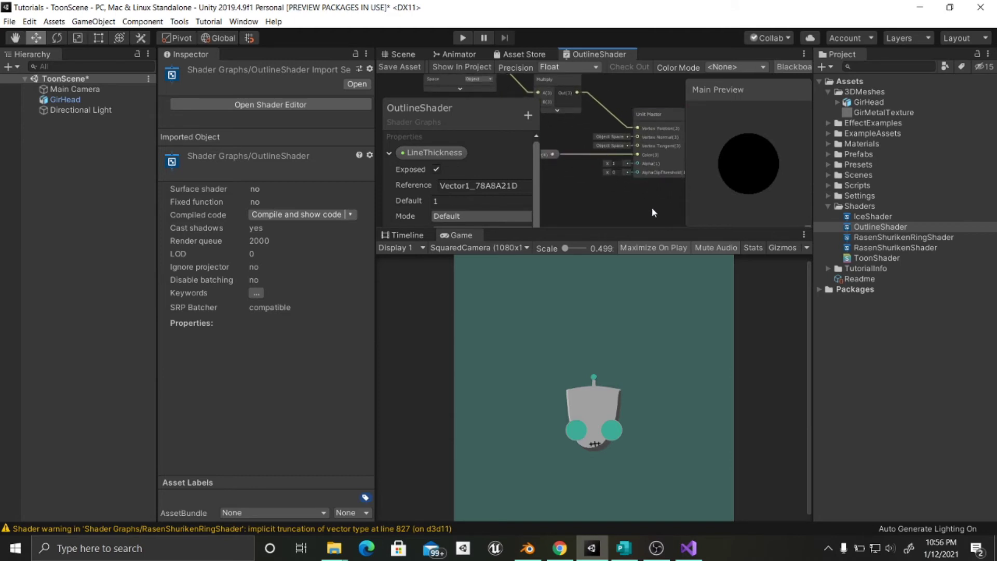
scroll(600, 192, up, 3)
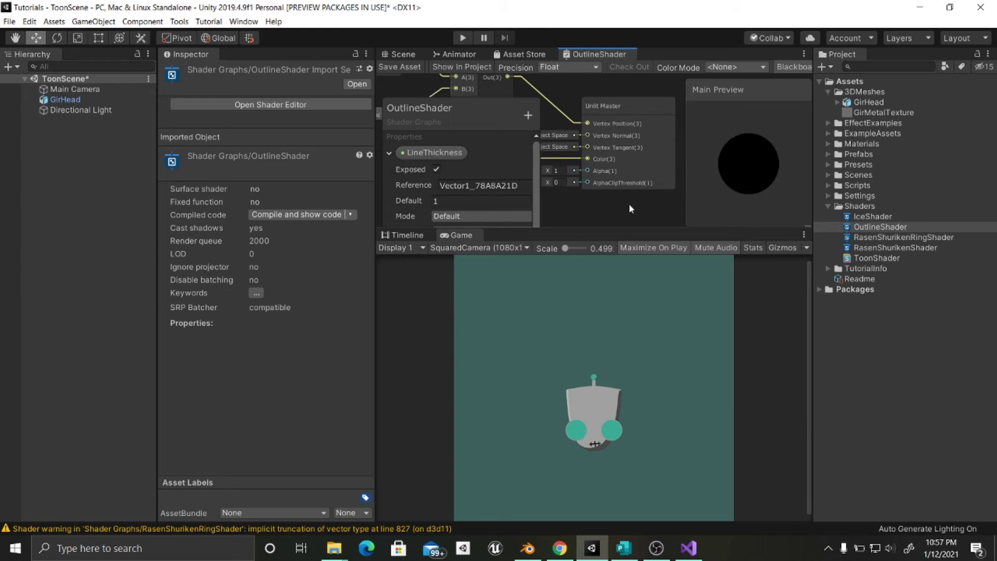
Choose Show Generated Code from the Unlit Master node's context menu.
right_click(617, 116)
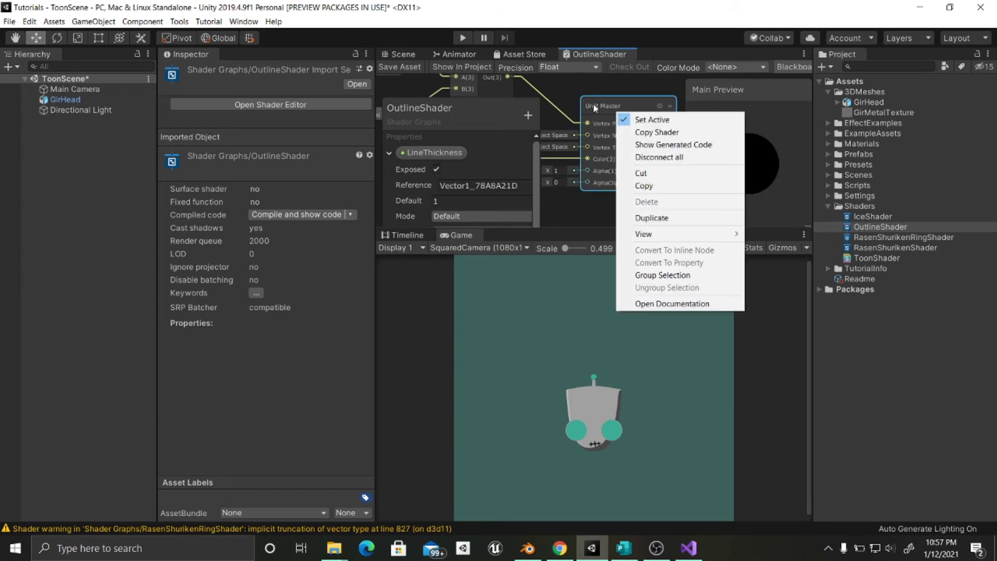
click(597, 106)
right_click(600, 107)
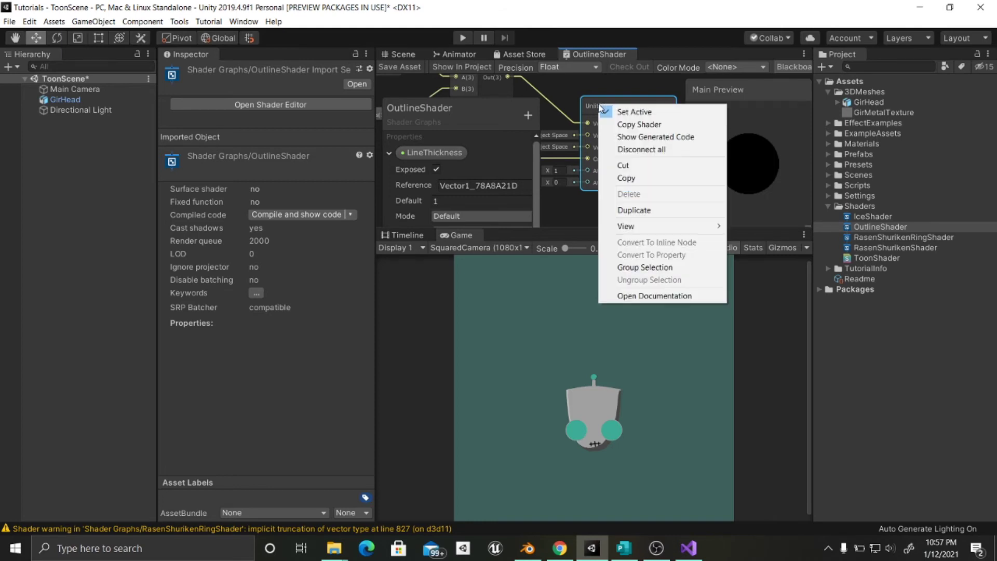
click(614, 107)
right_click(612, 107)
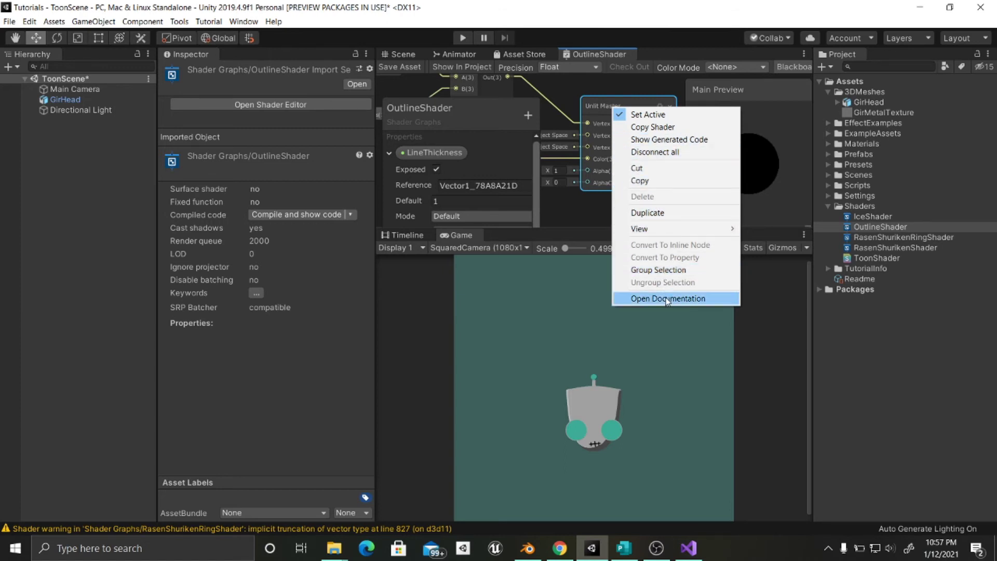
click(672, 143)
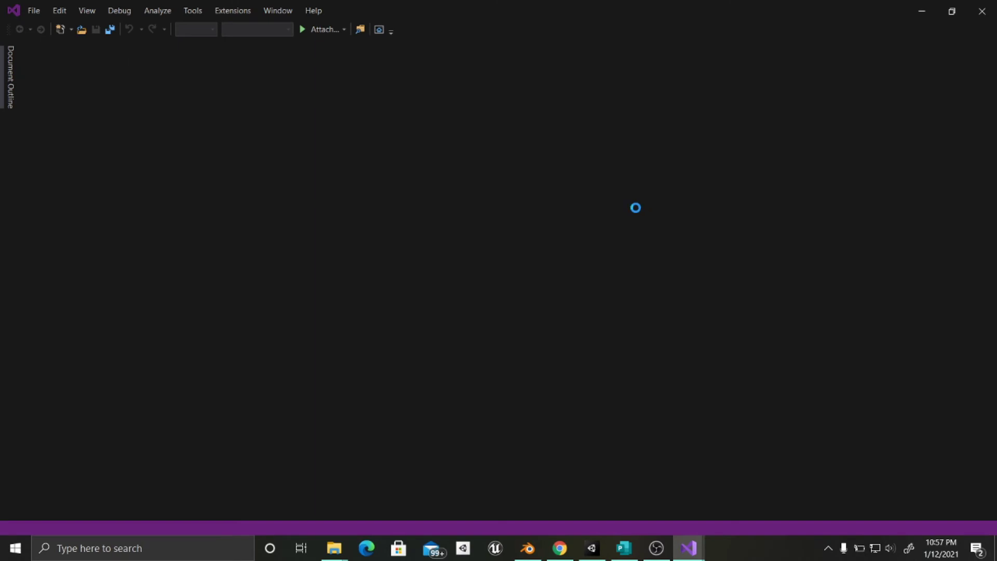
Scroll the generated shader past the LineThickness and Color properties to the Pass's Cull Back render state.
scroll(365, 300, down, 2)
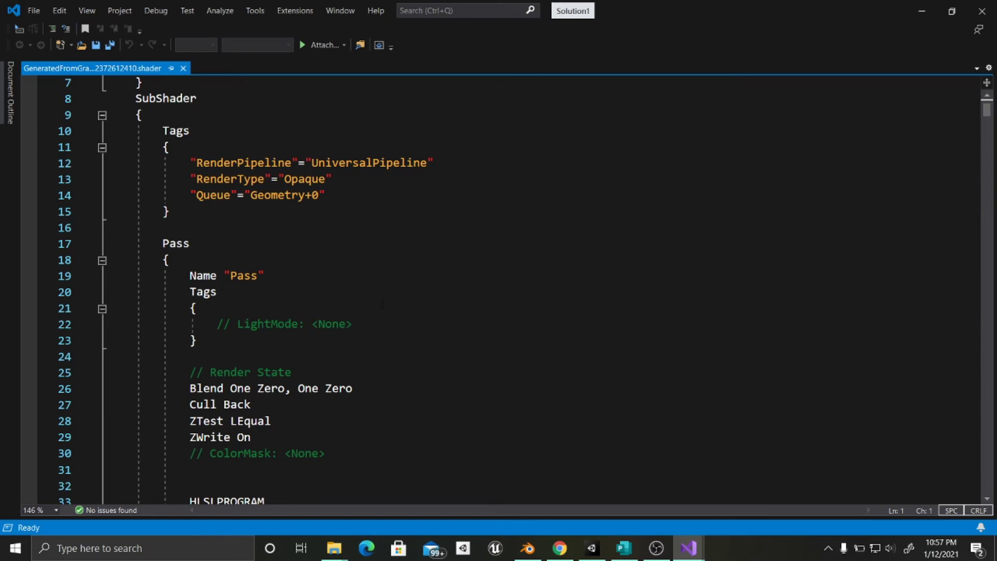
scroll(379, 310, down, 7)
scroll(384, 297, up, 3)
scroll(385, 297, up, 4)
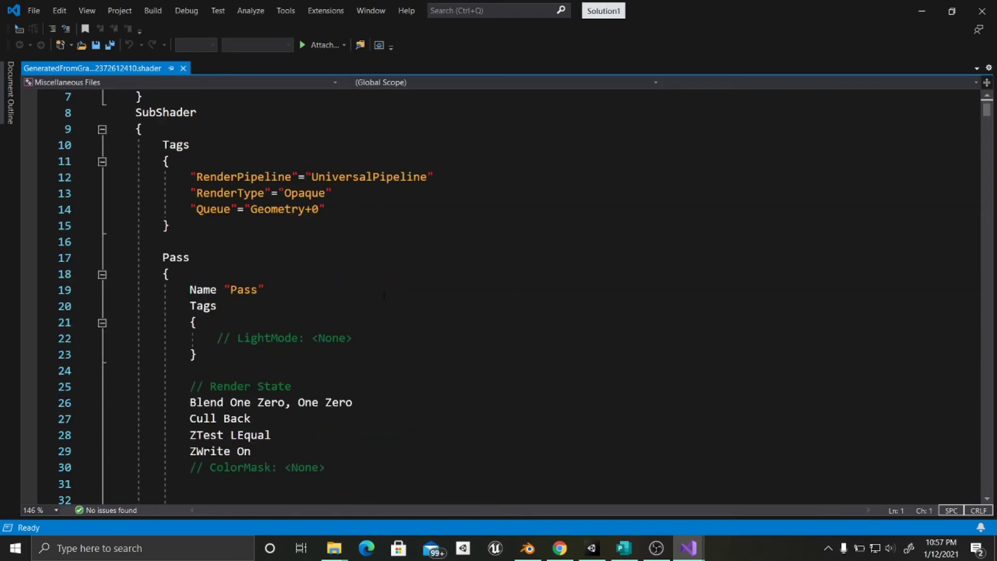
scroll(384, 297, down, 3)
scroll(384, 297, up, 5)
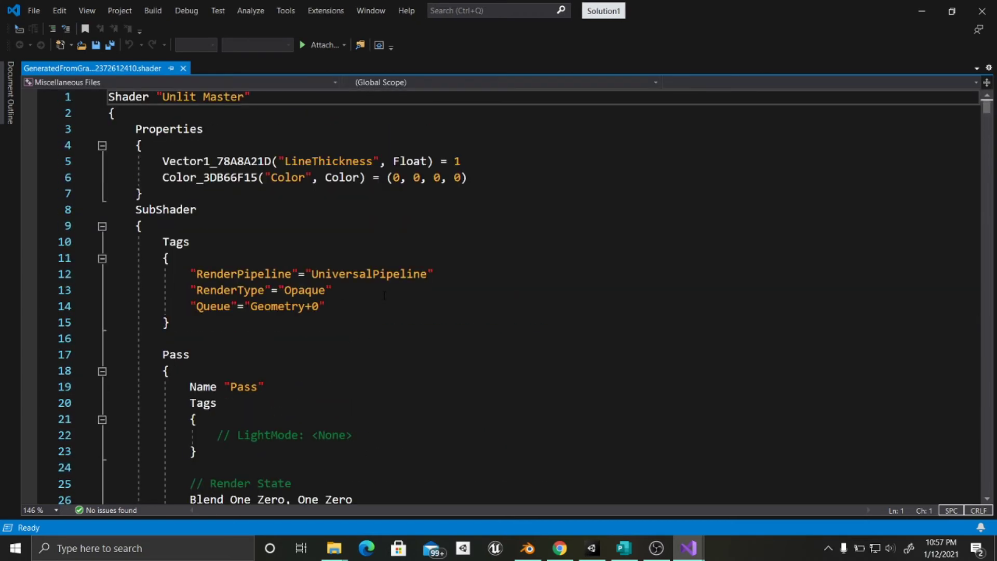
scroll(384, 297, down, 1)
scroll(384, 296, down, 2)
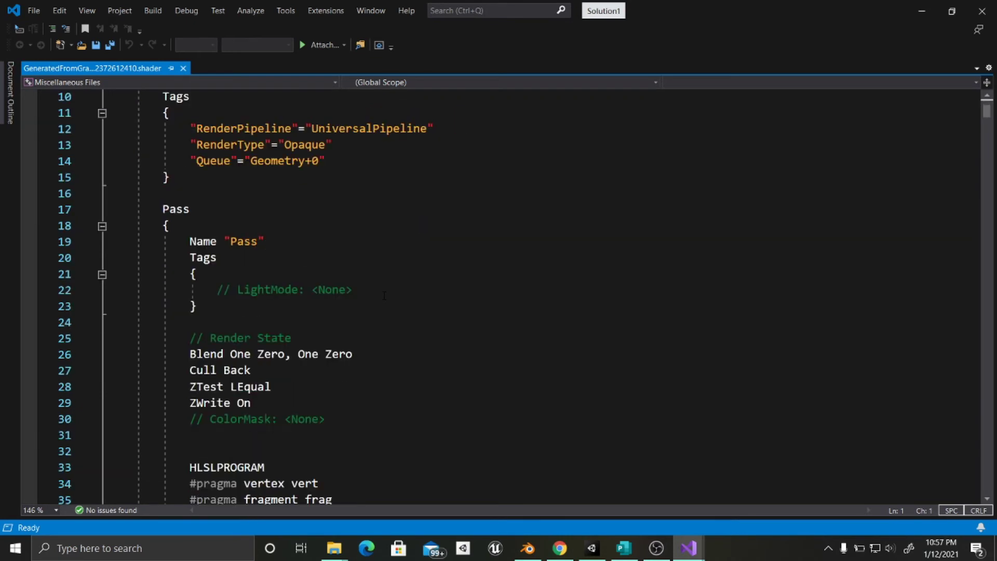
scroll(384, 296, down, 1)
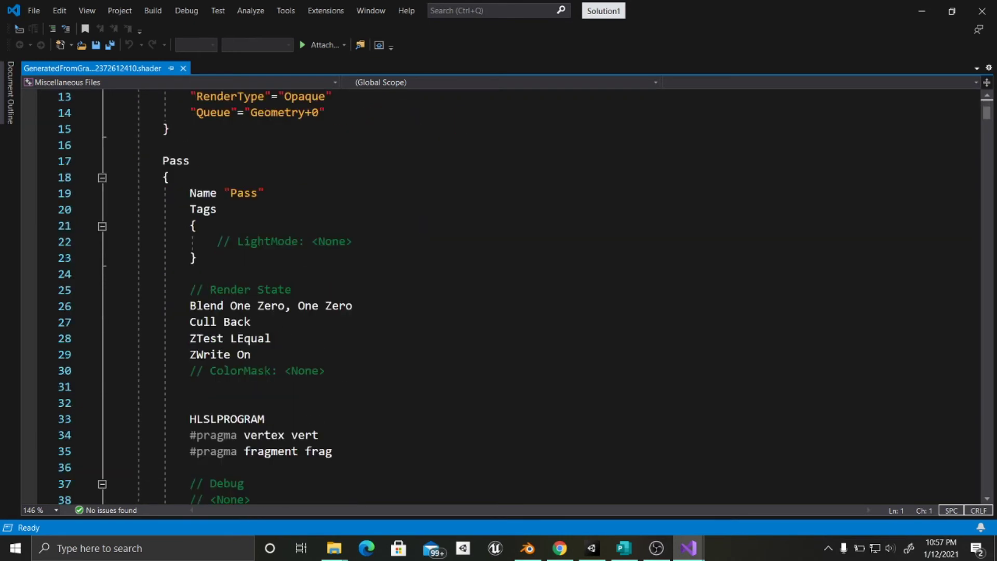
Replace Back with Front on line 27 so the render state reads Cull Front.
double_click(202, 322)
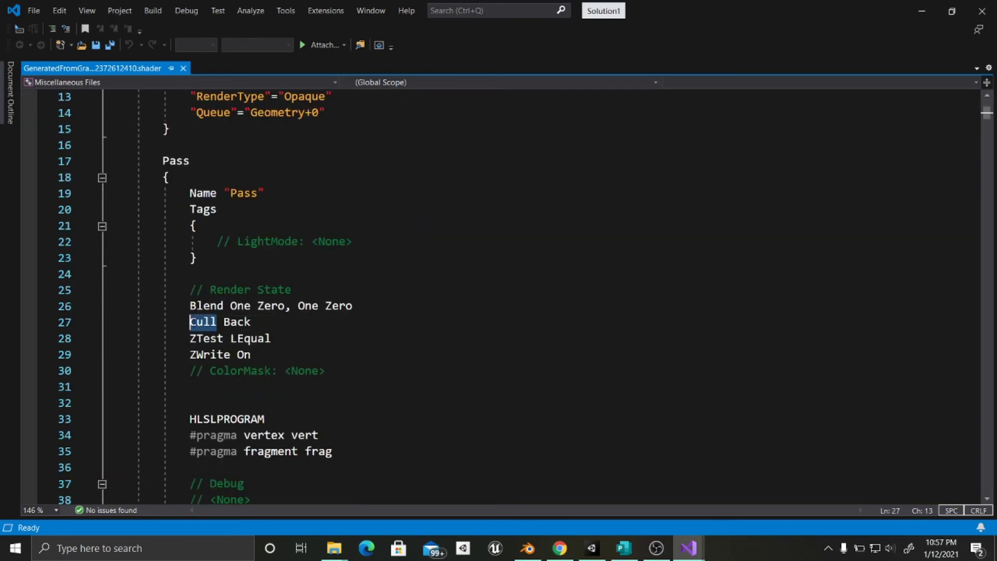
click(223, 322)
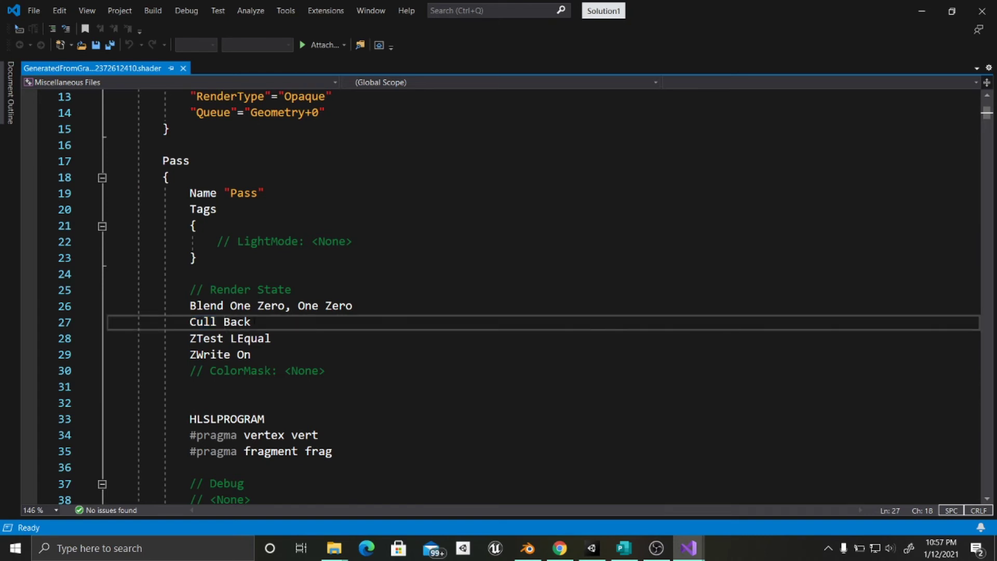
double_click(238, 322)
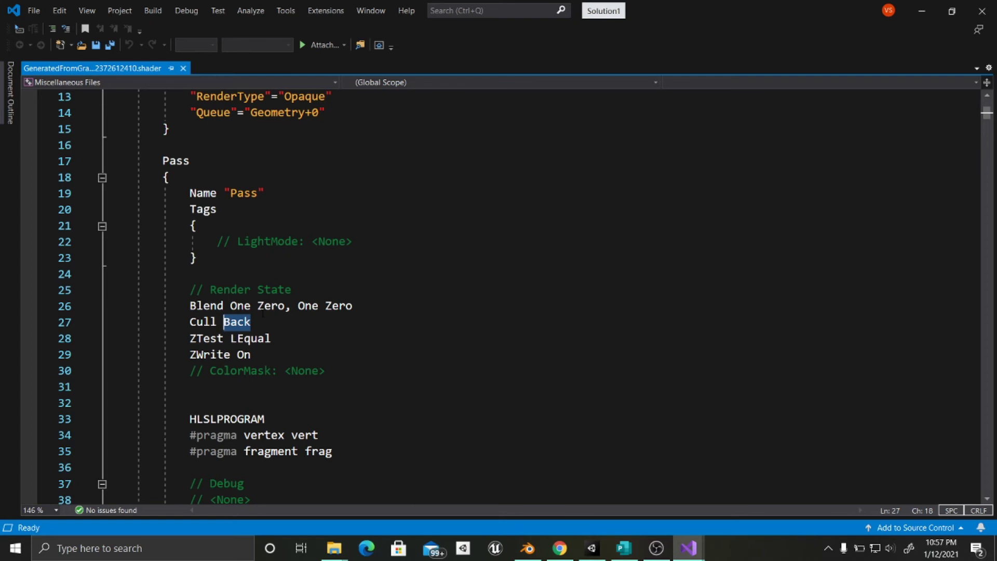
text(Front)
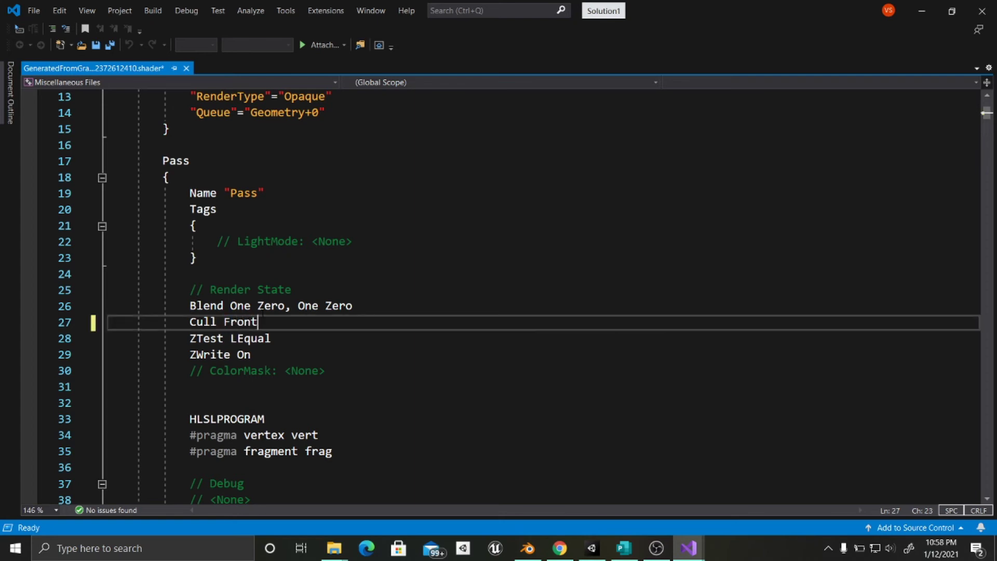
key(Return)
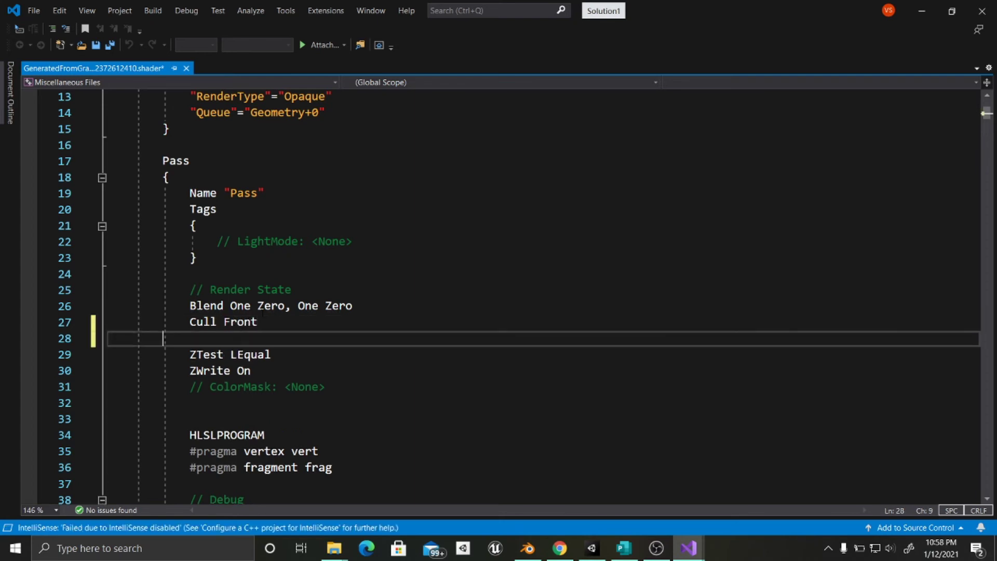
key(BackSpace)
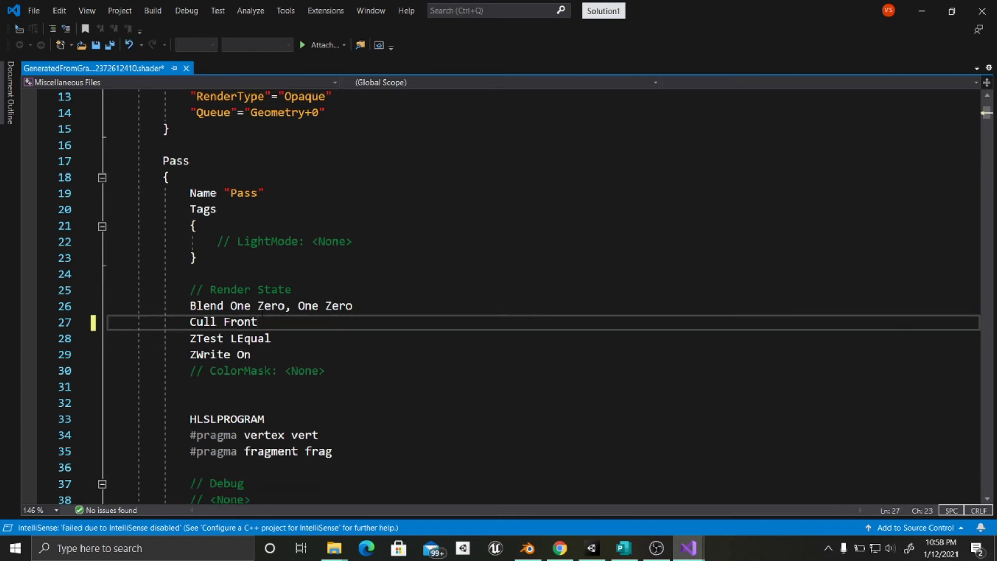